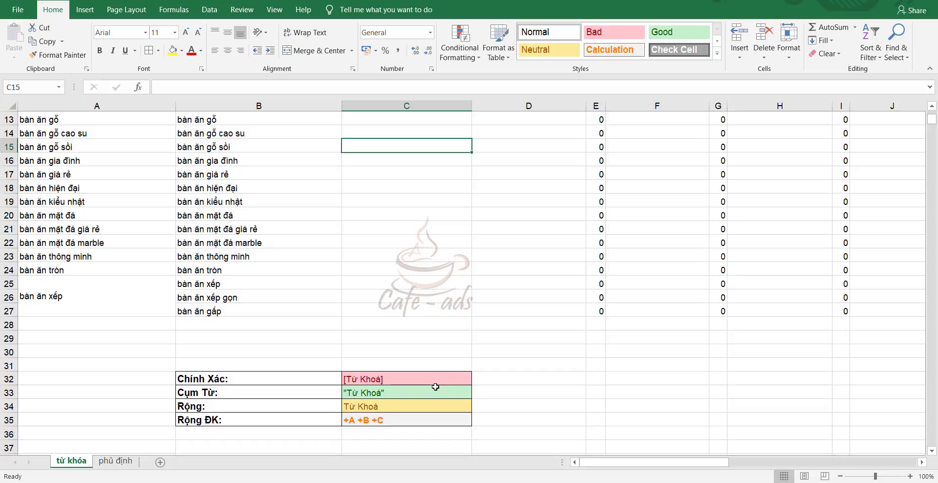
Examine the keyword match type table below the keyword list, covering Chính Xác, Cụm Từ, Rộng and Rộng ĐK.
left_click(528, 381)
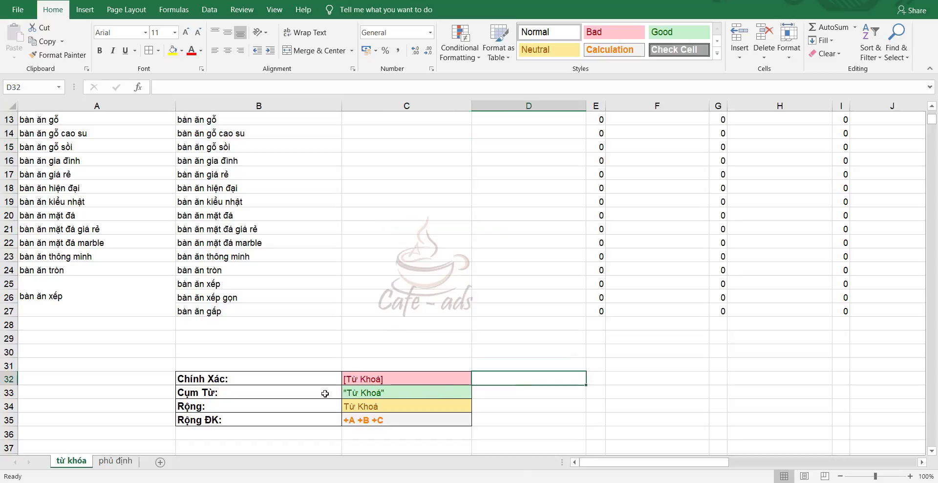
left_click(233, 379)
left_click(148, 381)
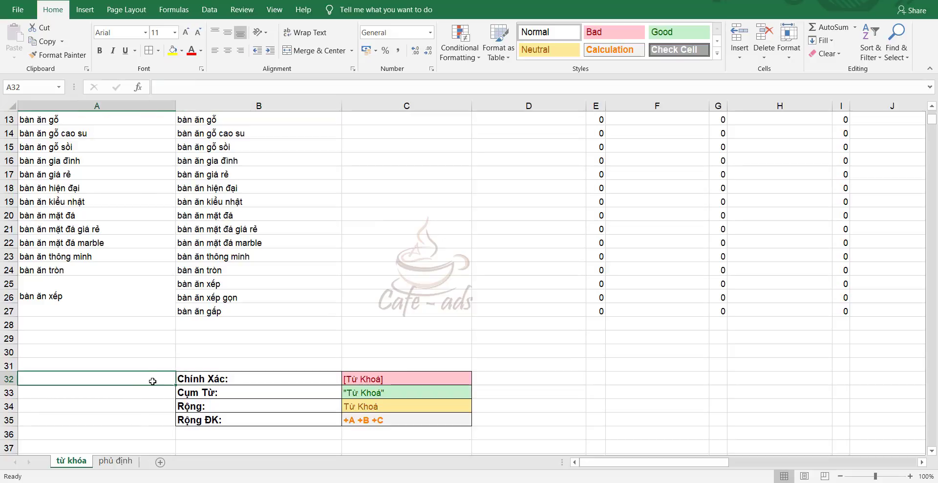
left_click_drag(137, 407, 118, 377)
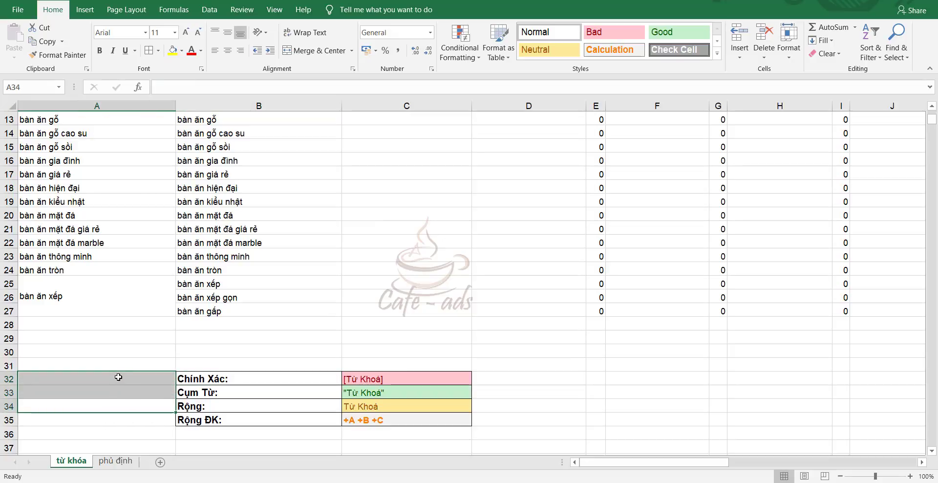
left_click(243, 422)
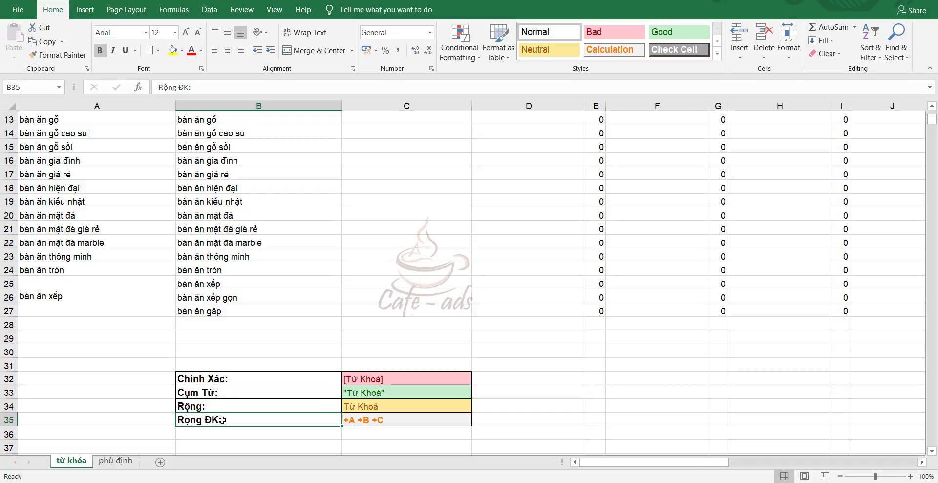
scroll(263, 397, "up", 1)
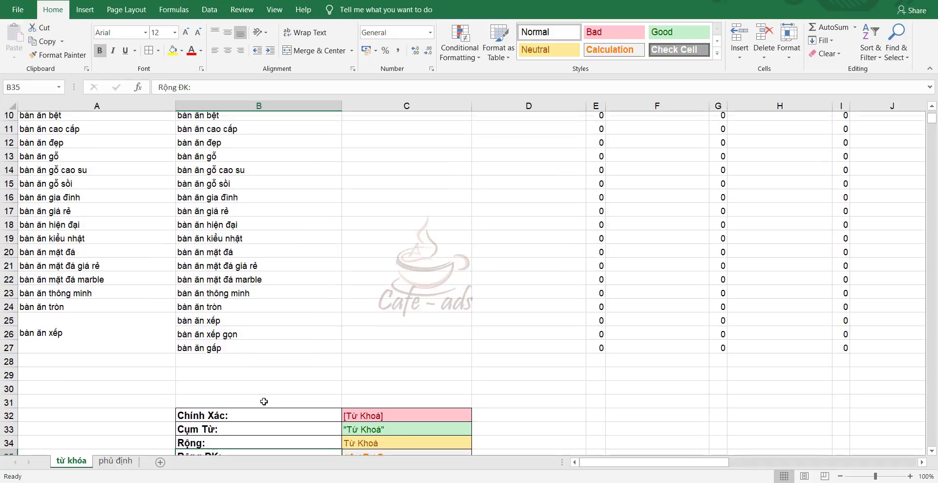
scroll(245, 391, "down", 3)
scroll(128, 369, "up", 2)
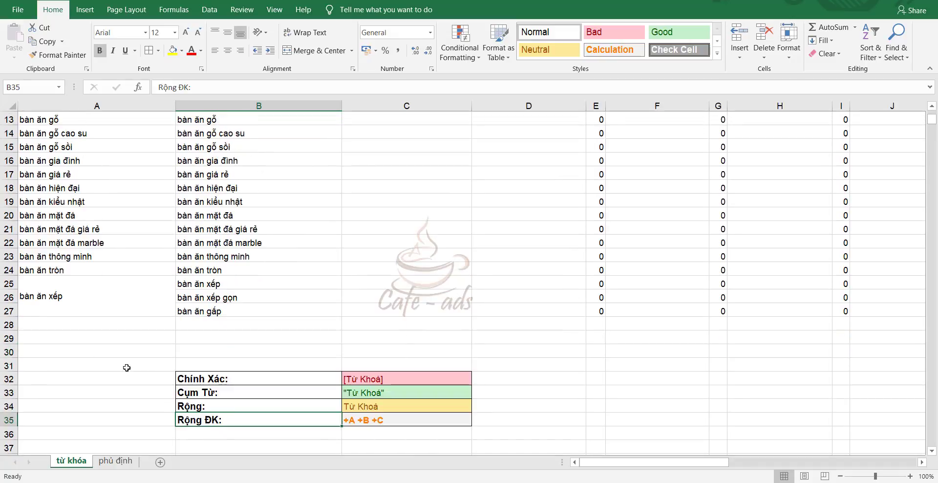
left_click(216, 380)
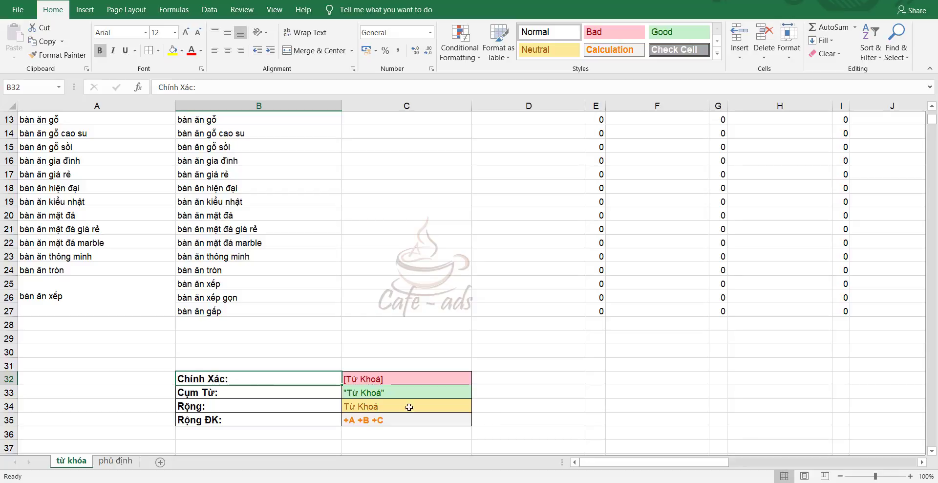
Enter [bàn ăn] in cell D32 as the example for the Chính Xác match type.
left_click(517, 381)
type("[]")
key("Left")
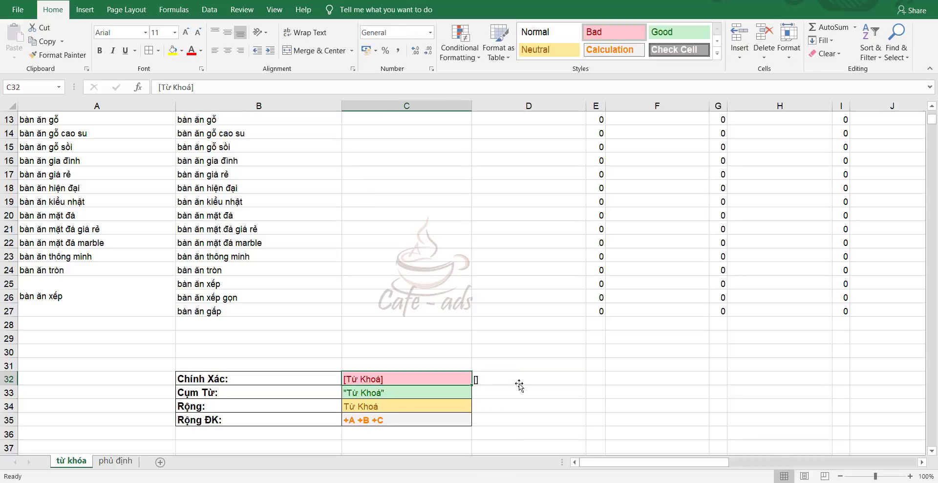
double_click(391, 379)
left_click_drag(390, 379, 357, 374)
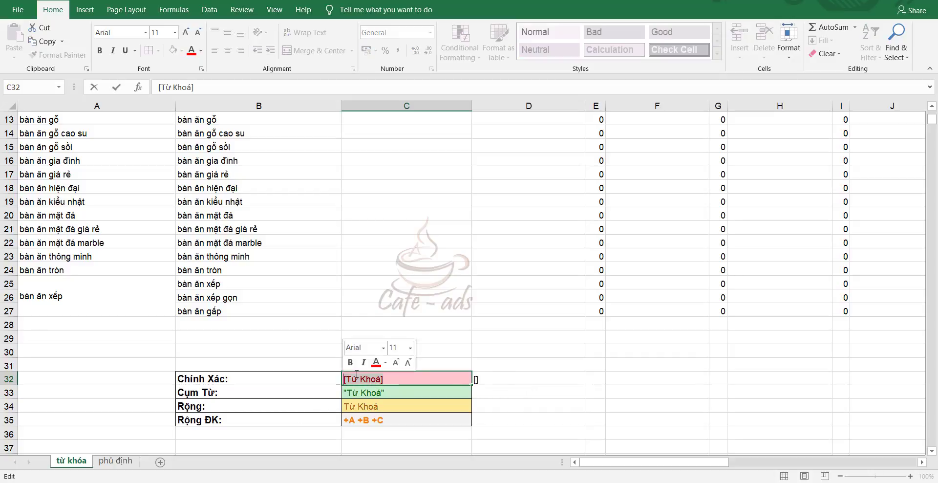
left_click(481, 379)
double_click(481, 379)
key("Left")
type("bàn ăn")
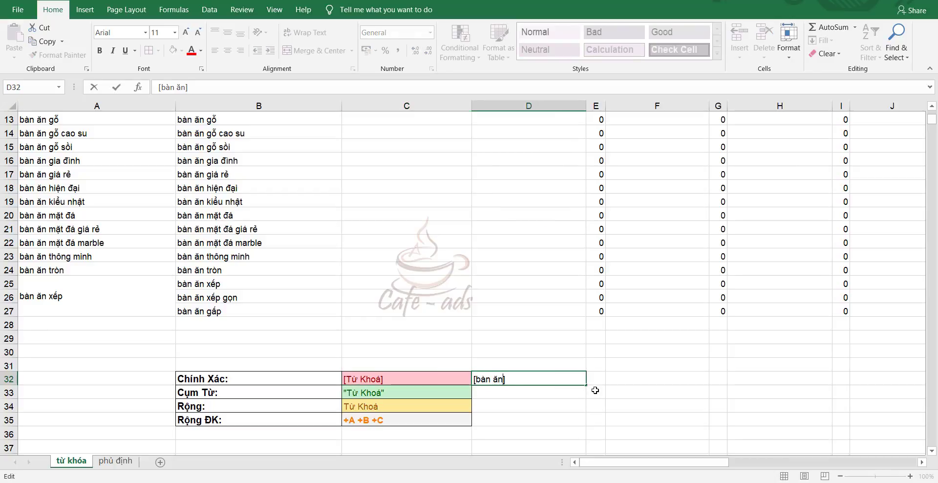
left_click_drag(508, 379, 478, 391)
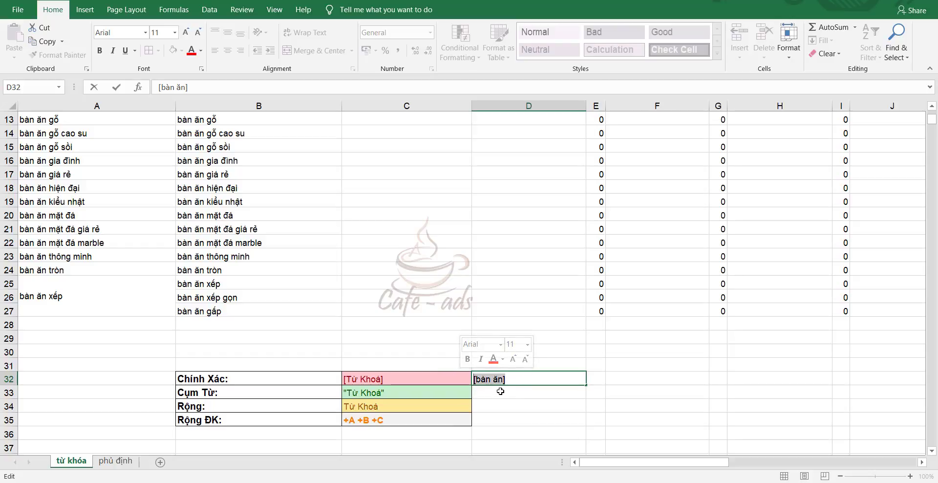
Try adding a second bracketed keyword [bàn ăn đẹp] after [bàn ăn] in cell D32 and delete it again.
left_click(517, 377)
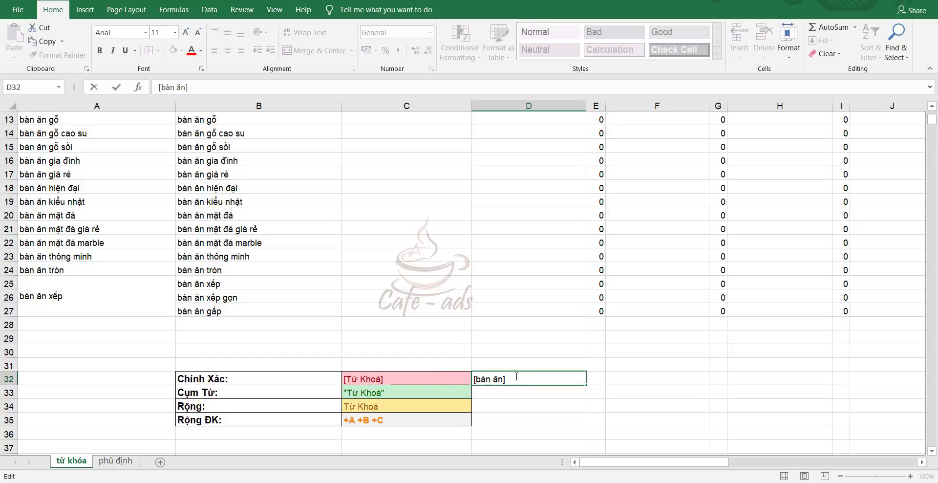
type("bàn")
type(" ăn đep")
type("}")
key("BackSpace")
type("] [")
left_click(520, 379)
left_click_drag(506, 379, 624, 376)
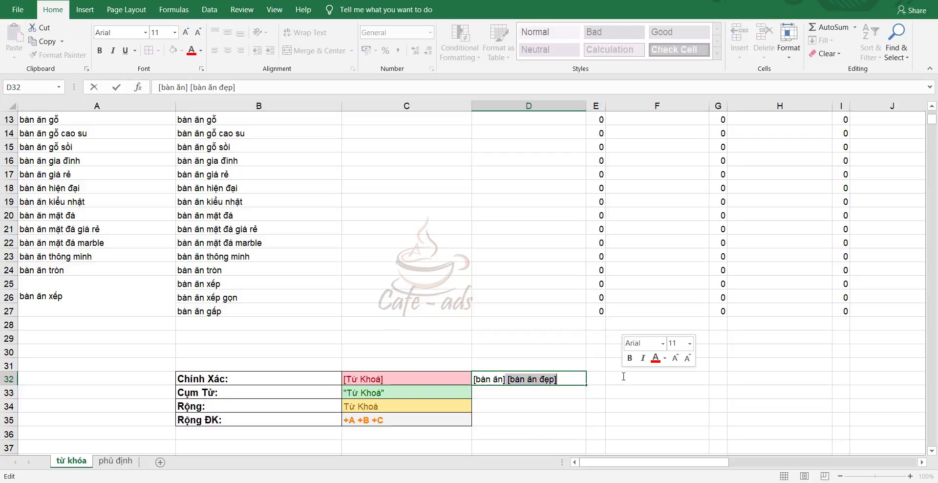
key("Delete")
left_click(623, 377)
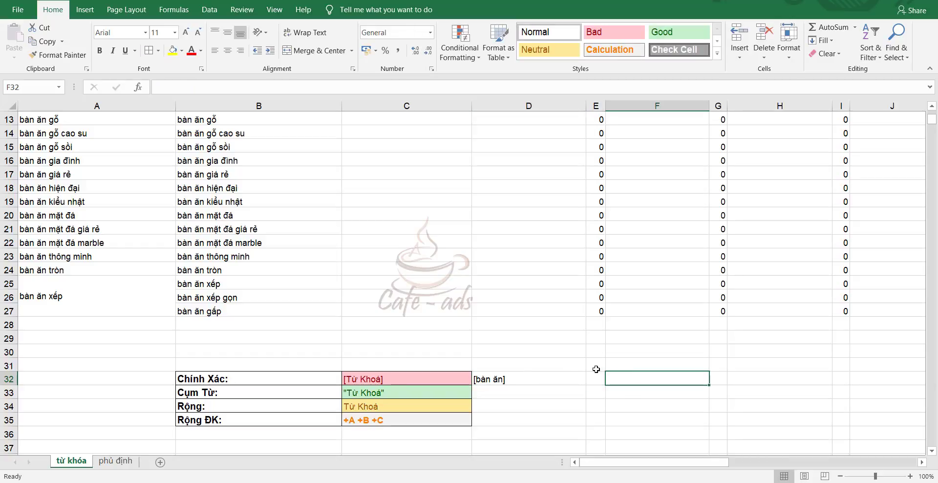
Compare the exact match example in D32 with the quoted "Từ Khoá" notation of the Cụm Từ row.
left_click(520, 378)
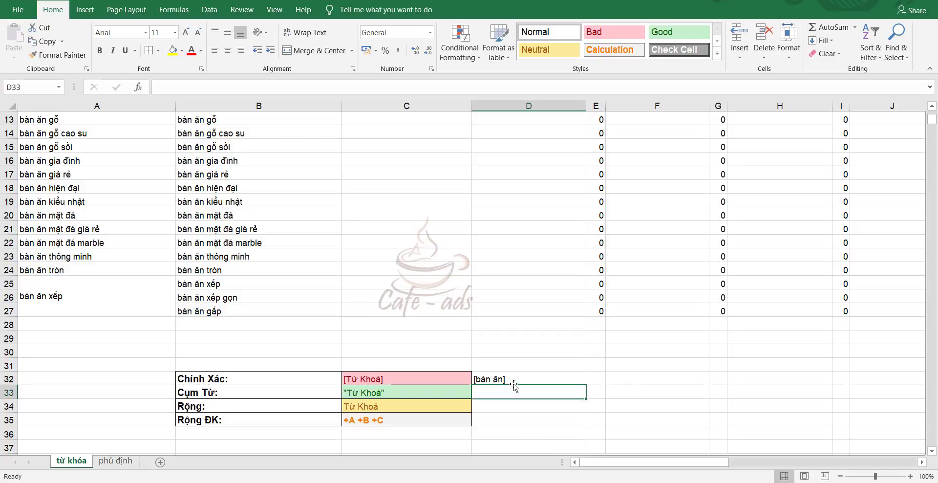
left_click(631, 379)
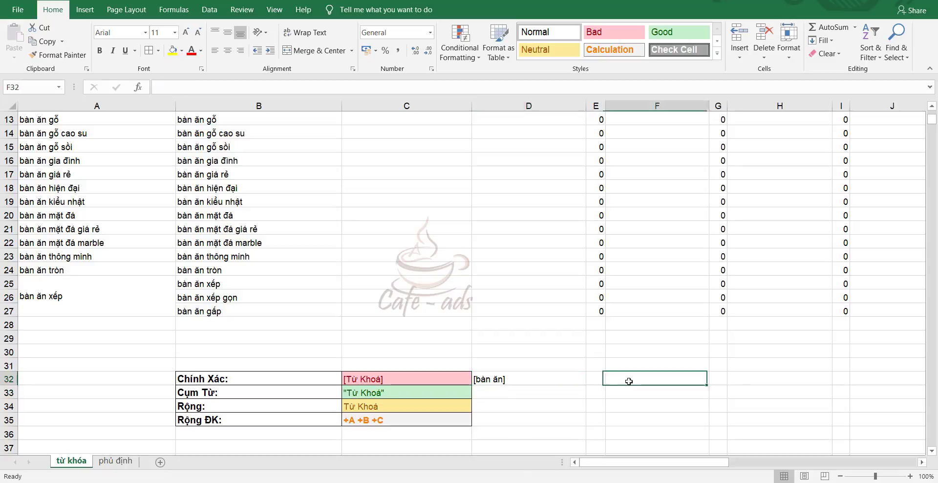
left_click(532, 378)
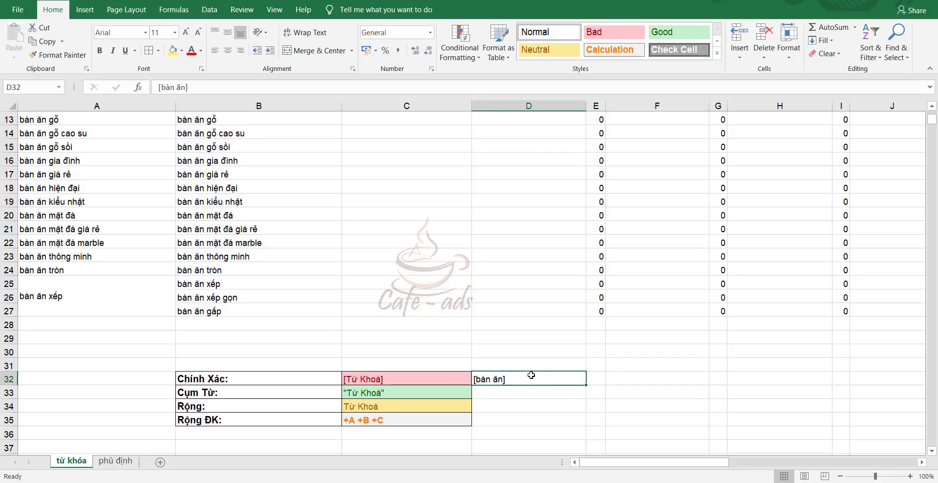
left_click(386, 392)
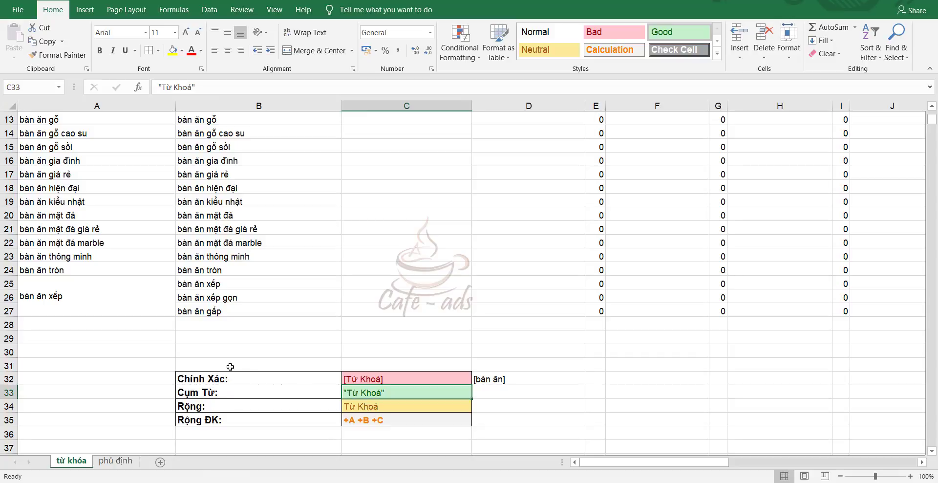
left_click(229, 398)
left_click(348, 396)
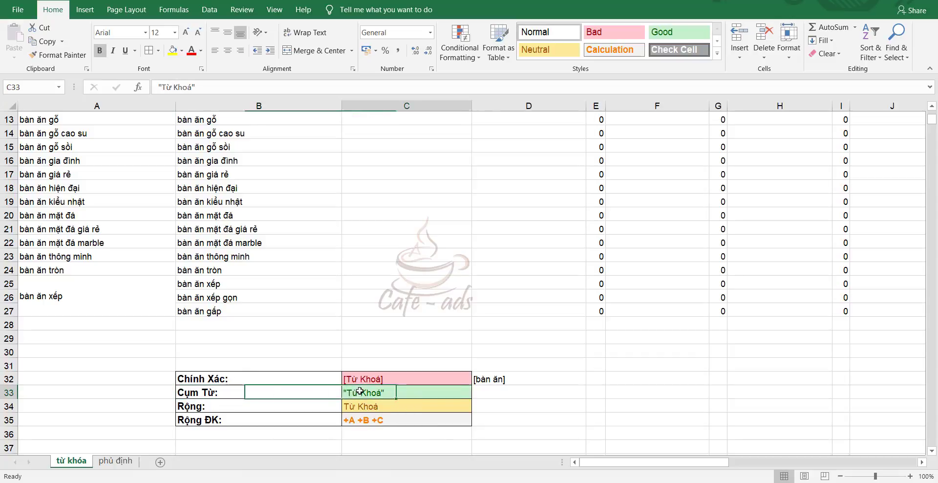
double_click(387, 392)
left_click_drag(346, 392, 379, 393)
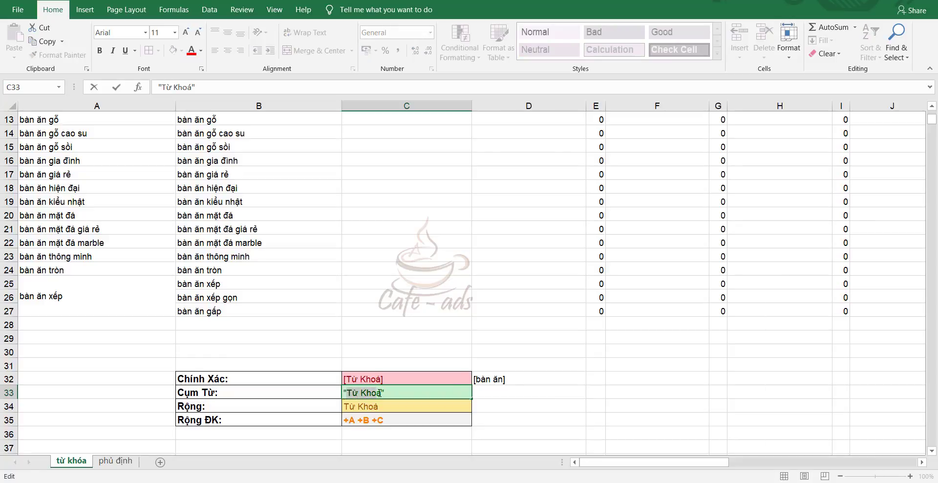
Enter "bàn ăn" with quotation marks in cell D33 as the Cụm Từ example.
left_click(490, 392)
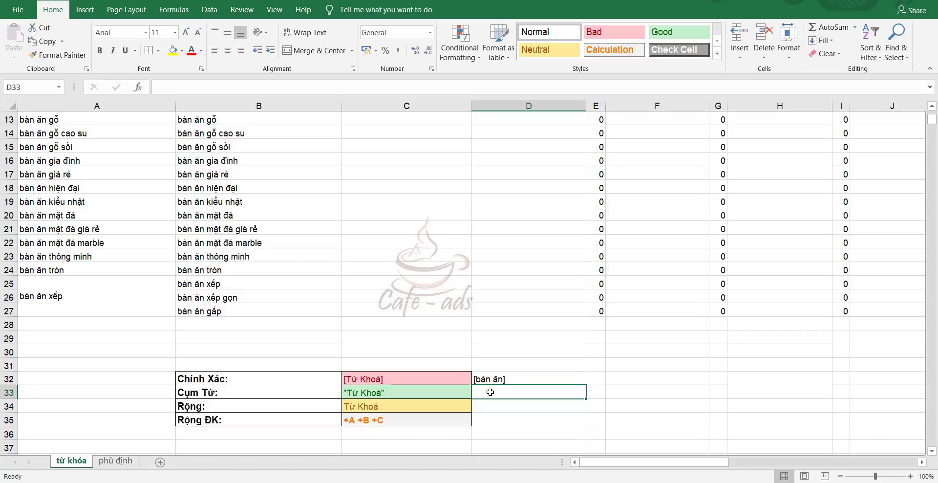
type("\"")
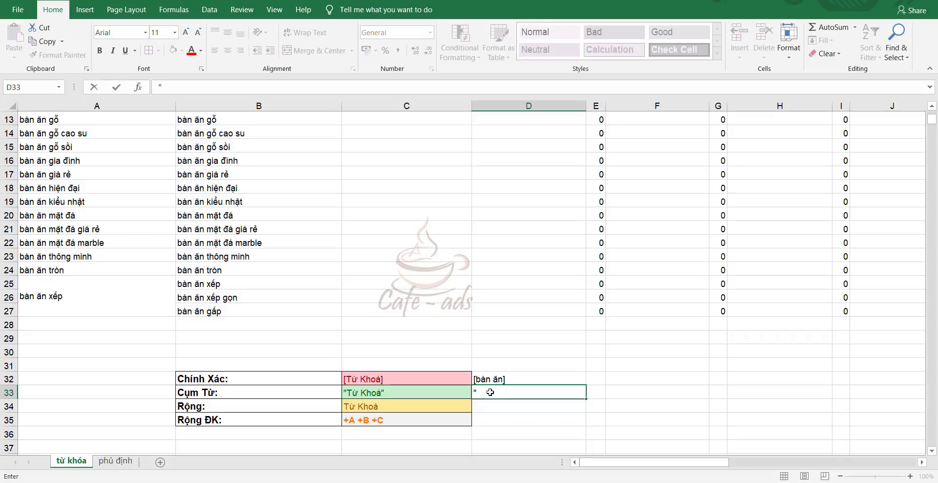
type("bàn ăn\"")
left_click(547, 418)
left_click(525, 388)
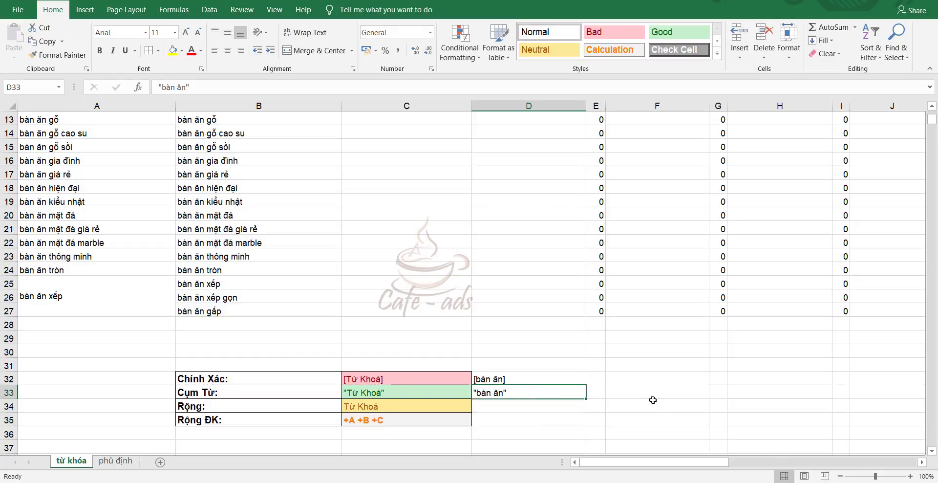
Enter the plain search term bàn ăn, with correct Vietnamese accents, in cell F32.
left_click(642, 396)
left_click(634, 378)
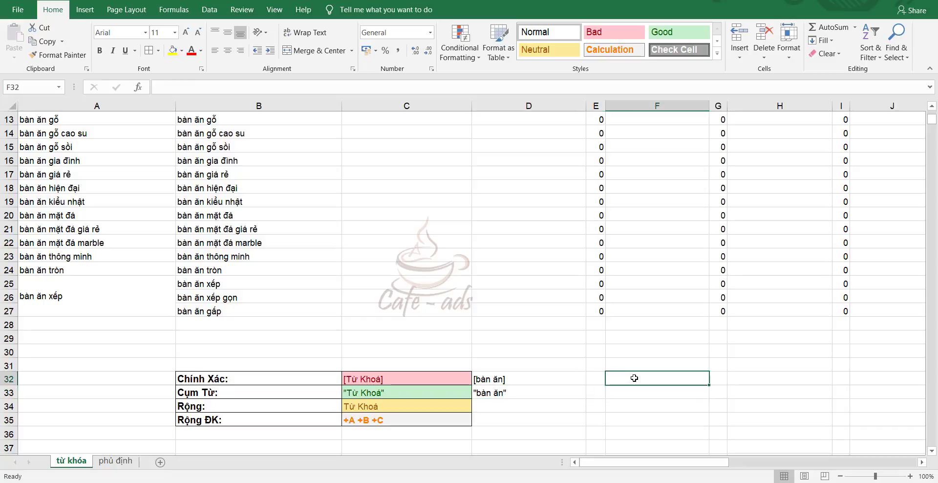
type("ban ăn")
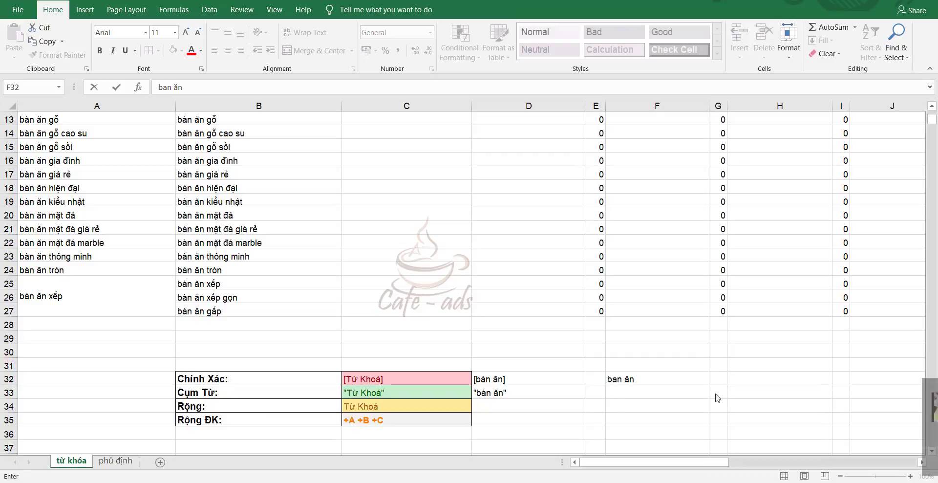
left_click_drag(641, 379, 608, 380)
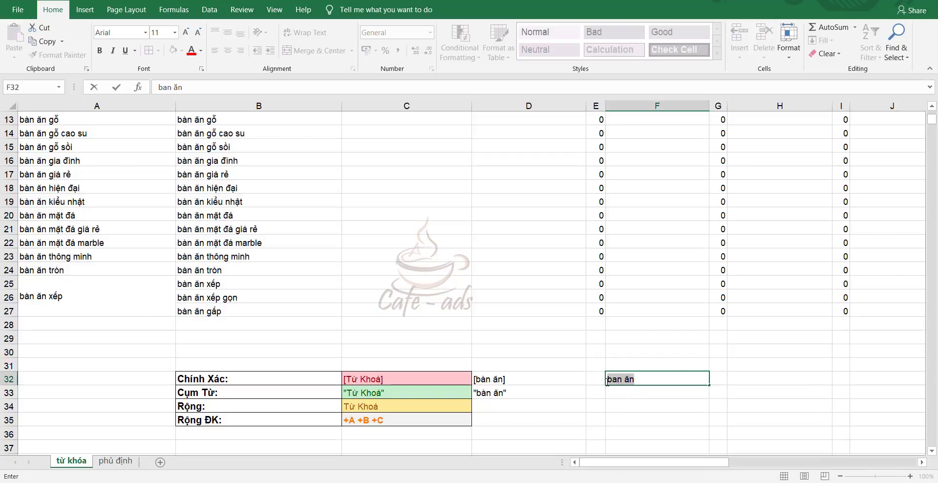
type("ban")
type("ăn")
key("Return")
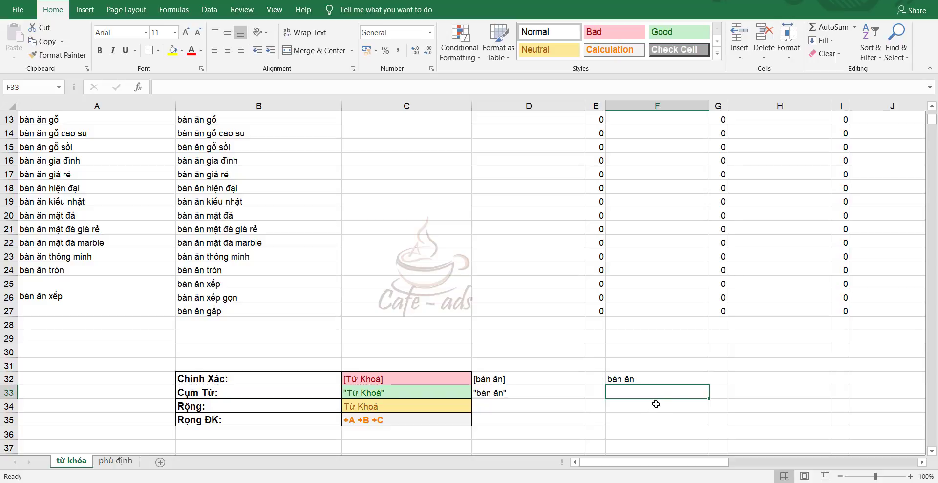
Enter the note QC hiển thị in cell H32, in the same row as the search term.
left_click(769, 376)
type("hiển thi")
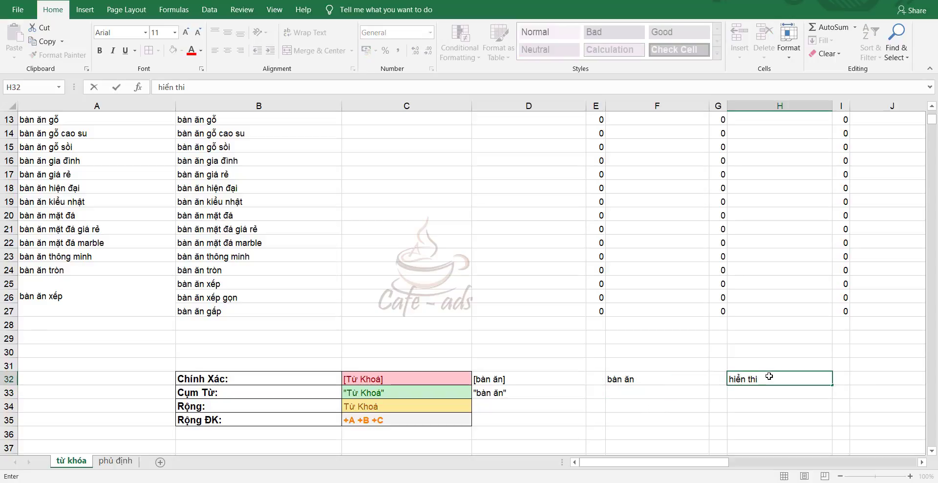
key("Left")
key("Right")
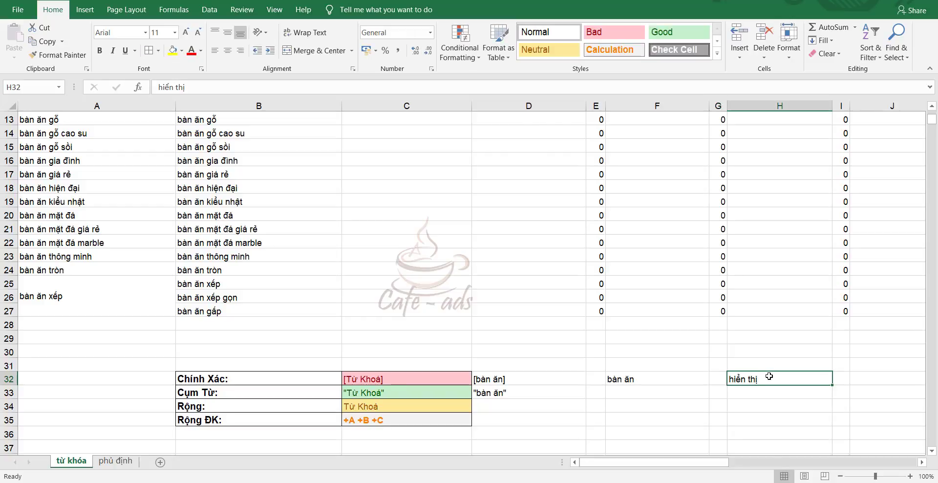
key("F2")
type("qca")
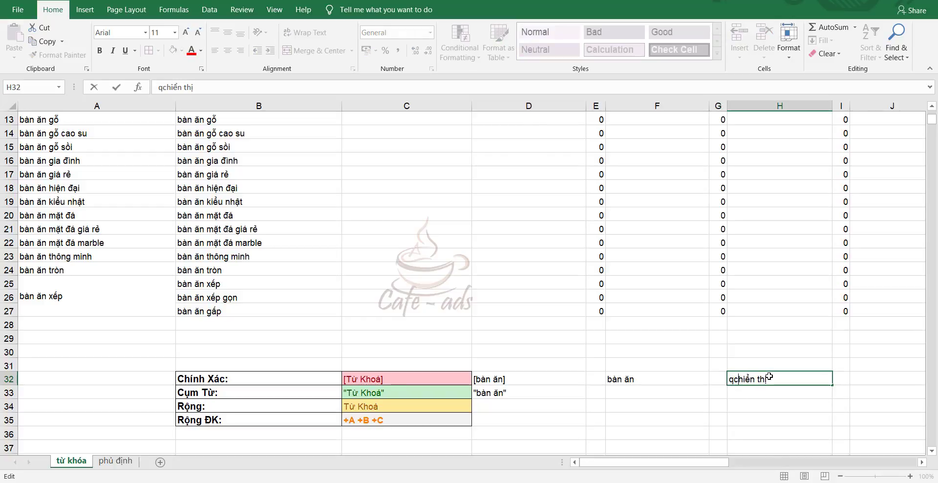
key("BackSpace")
key("BackSpace")
key("BackSpace")
type("QC")
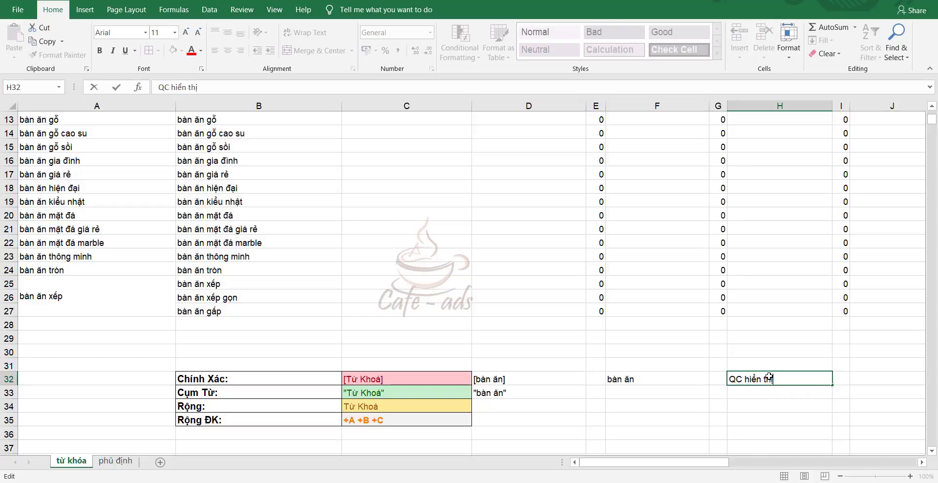
key("Return")
key("Left")
key("Left")
key("Up")
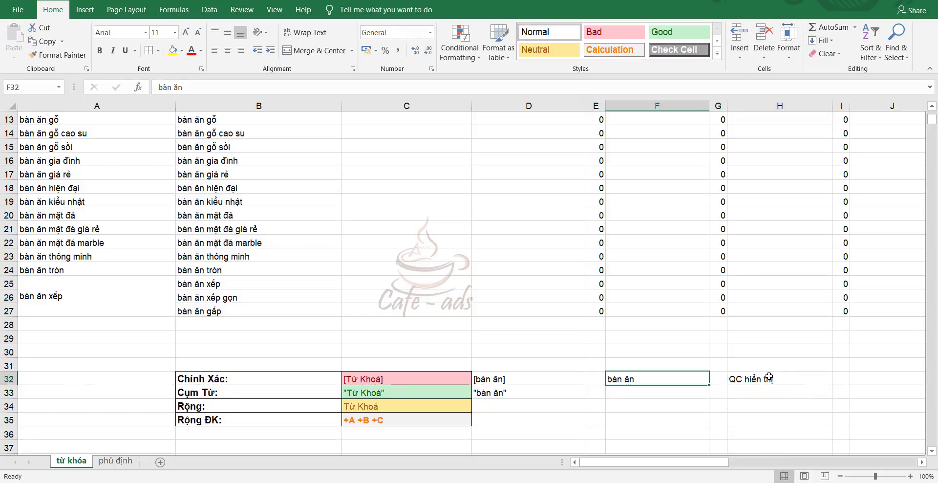
key("Right")
key("Right")
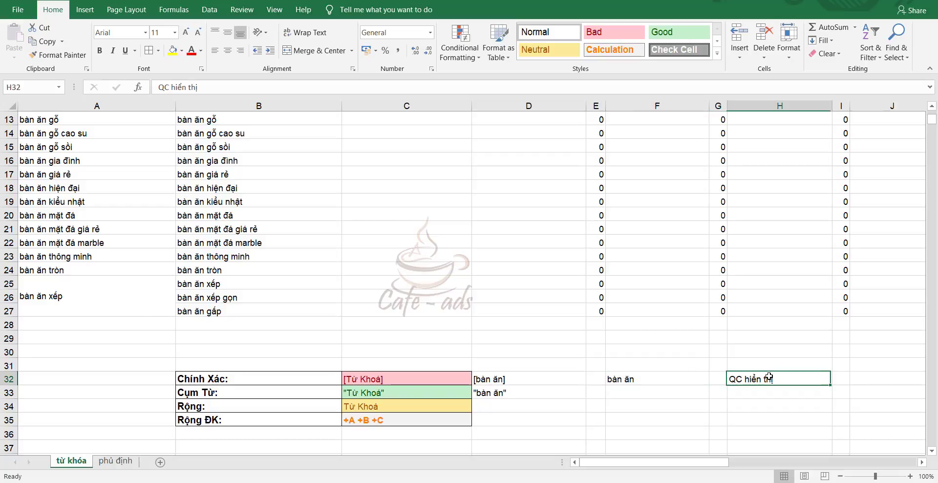
key("Down")
key("Left")
key("Left")
key("Left")
key("Right")
key("Right")
key("Right")
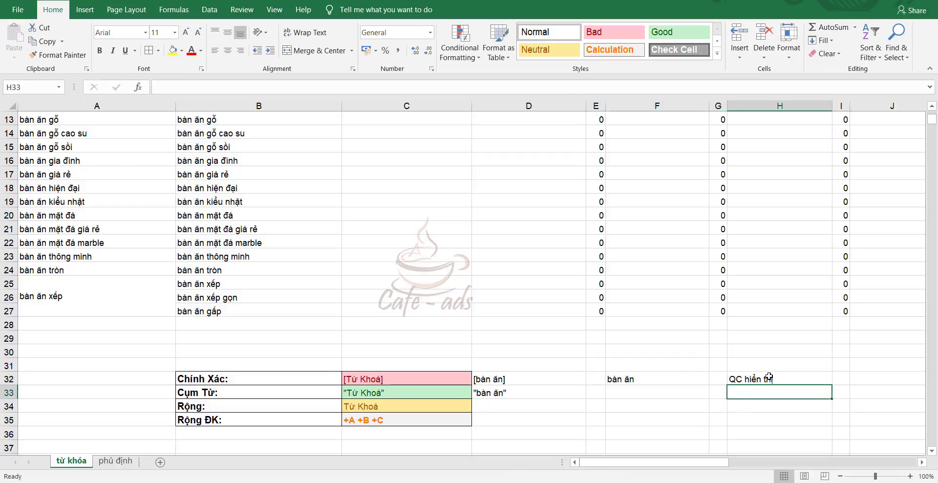
key("Right")
key("Left")
key("Left")
key("Left")
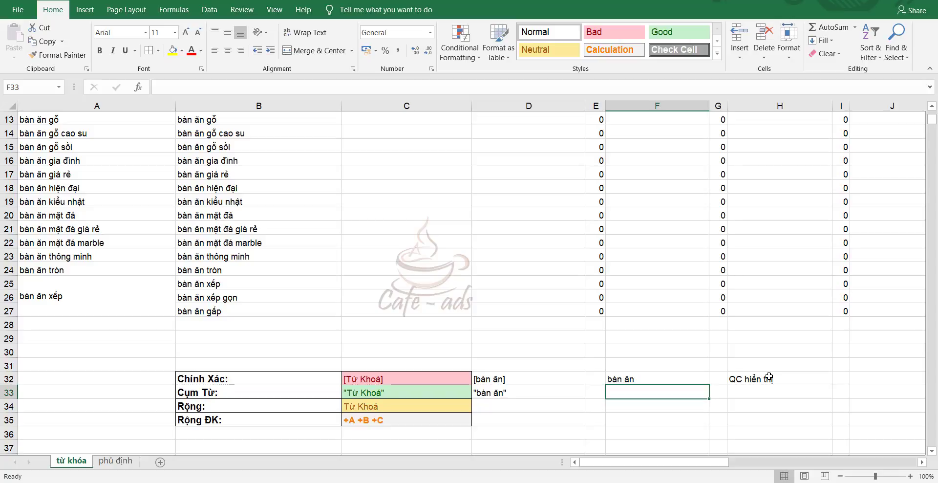
Enter the search terms bàn ăn, bàn ăn đẹp, bàn ăn rẻ in cell F33 of the Cụm Từ row.
key("Left")
key("Left")
key("Left")
key("Right")
key("Right")
key("Right")
key("Right")
key("Left")
type("bàn a")
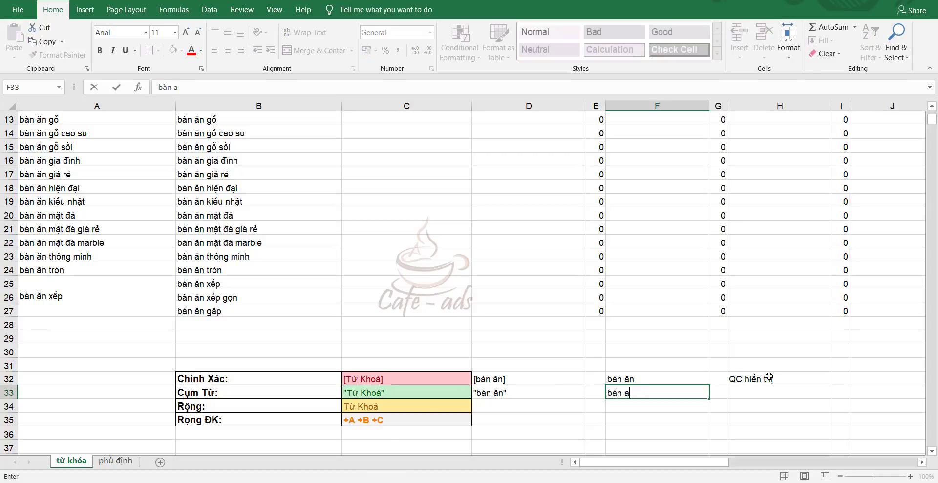
key("BackSpace")
type("ăn, bàn an đẹp")
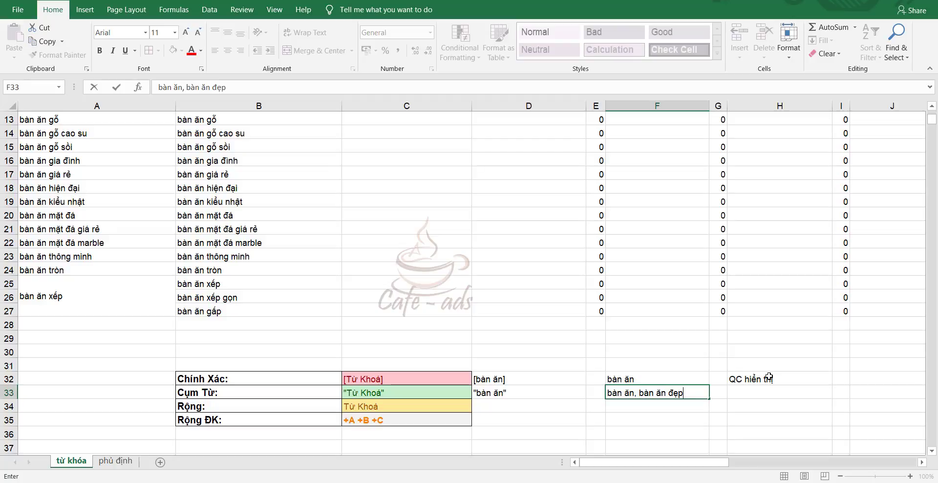
type(", bàn ăn rẻ")
key("Return")
Enter the display result QC hiển thị in cell H33 of the Cụm Từ row.
key("Up")
key("Right")
key("Right")
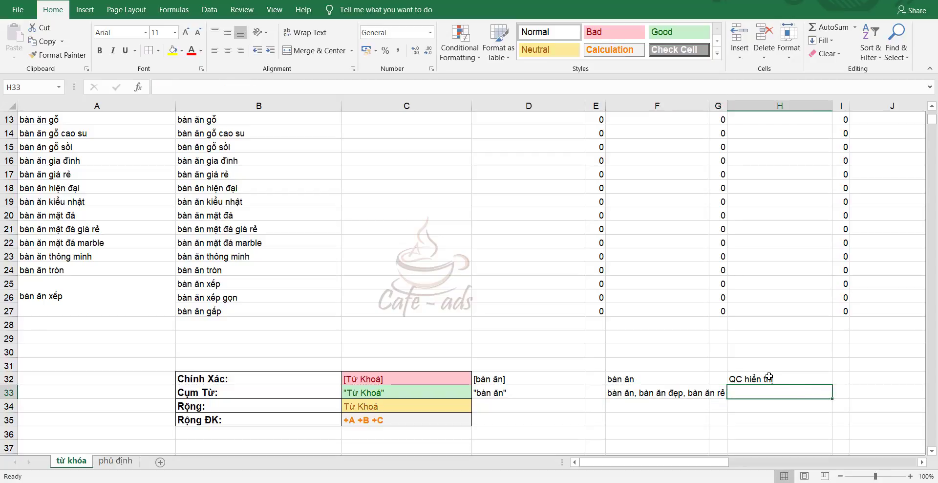
type("QC")
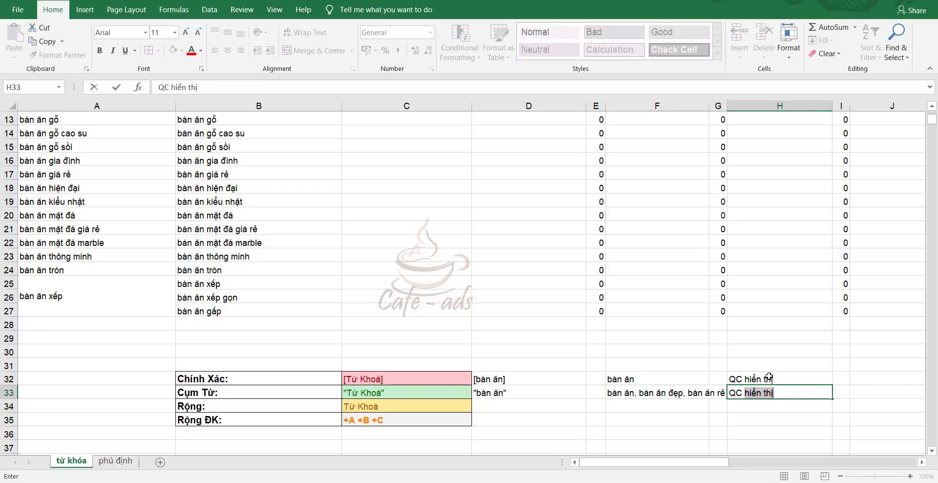
key("Return")
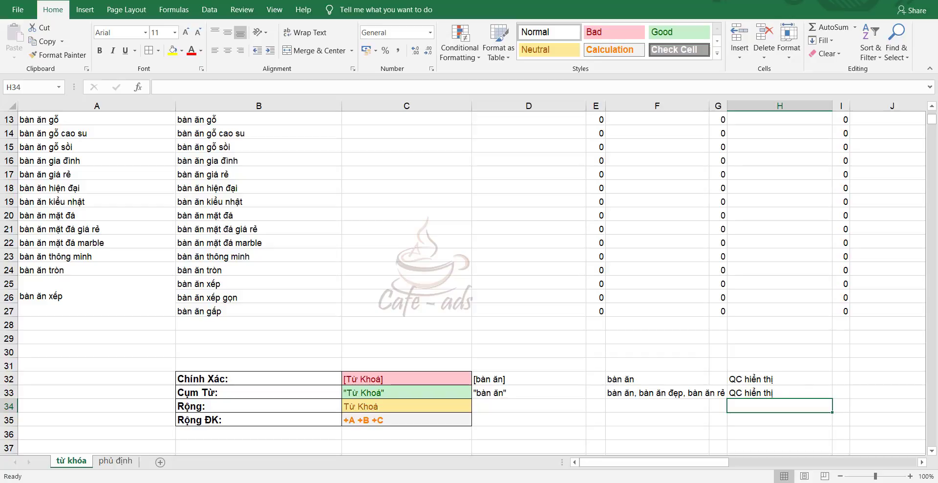
Enter the contrasting search term ăn đẹp in cell I33 of the Cụm Từ row.
left_click(627, 396)
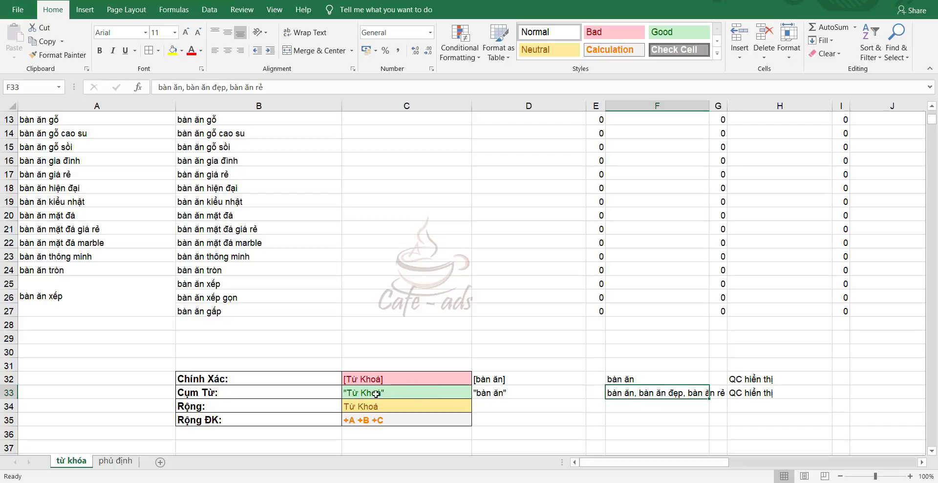
double_click(481, 393)
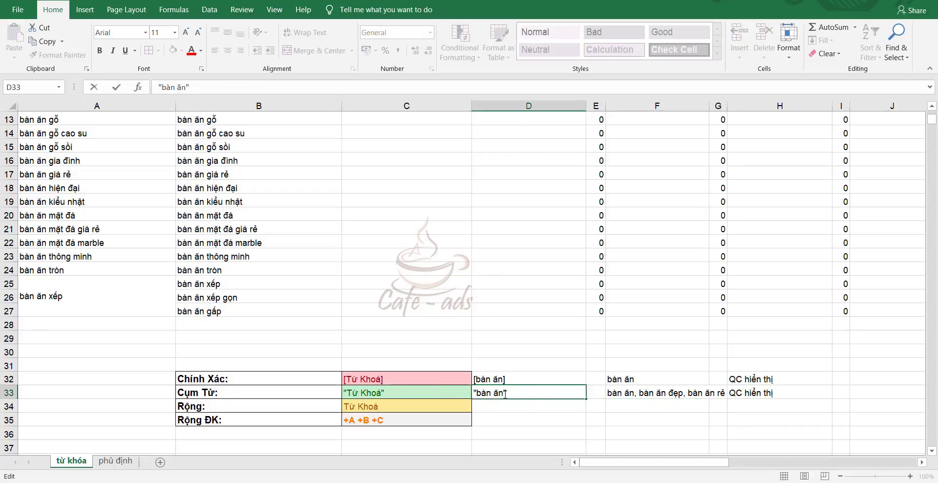
left_click(634, 409)
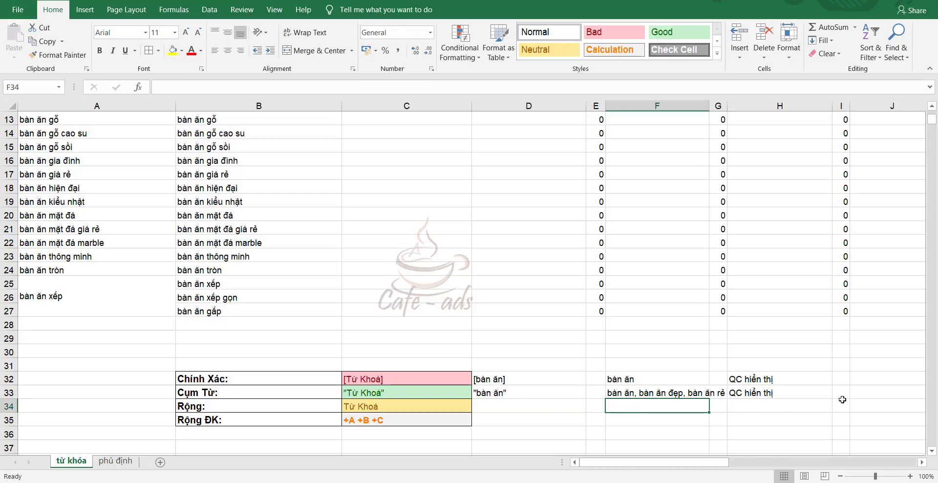
left_click(864, 397)
left_click(842, 395)
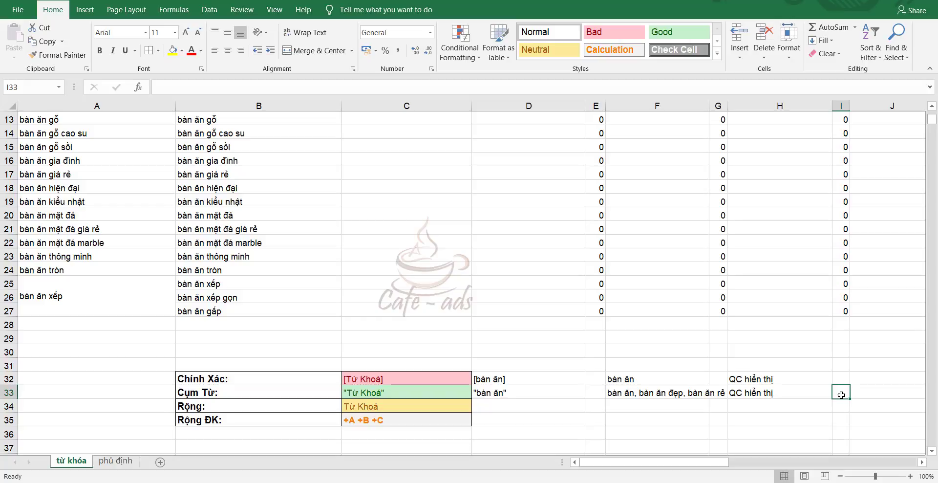
type("ăn đep")
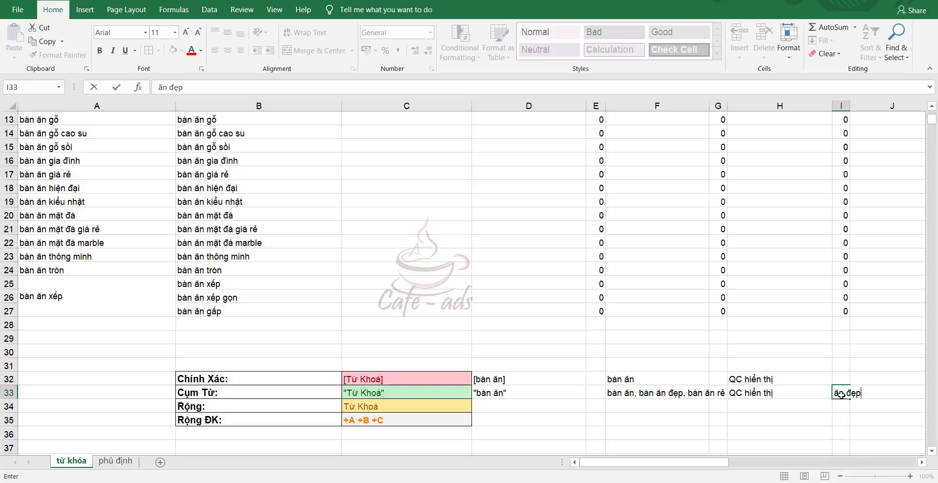
key("Return")
key("Up")
Enter the display result QC ko hien thị in cell L33 of the Cụm Từ row.
key("Right")
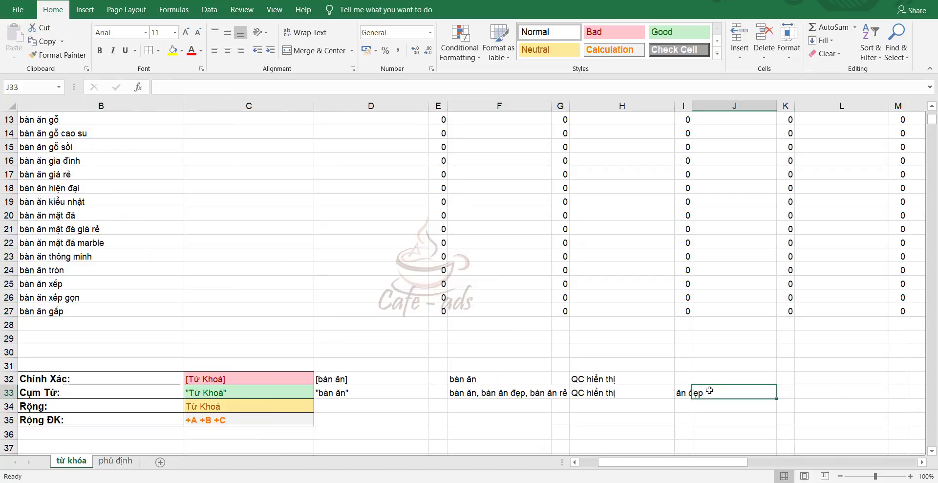
left_click(829, 395)
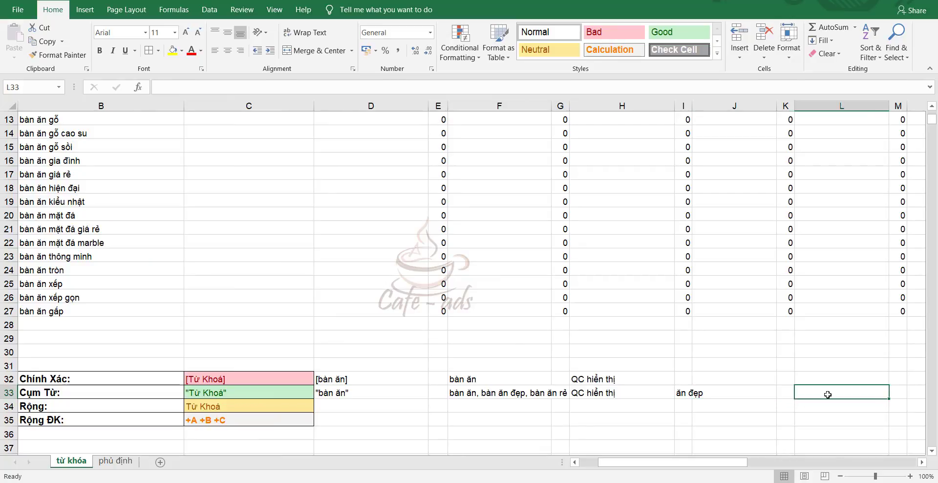
type("QC ko hien thị")
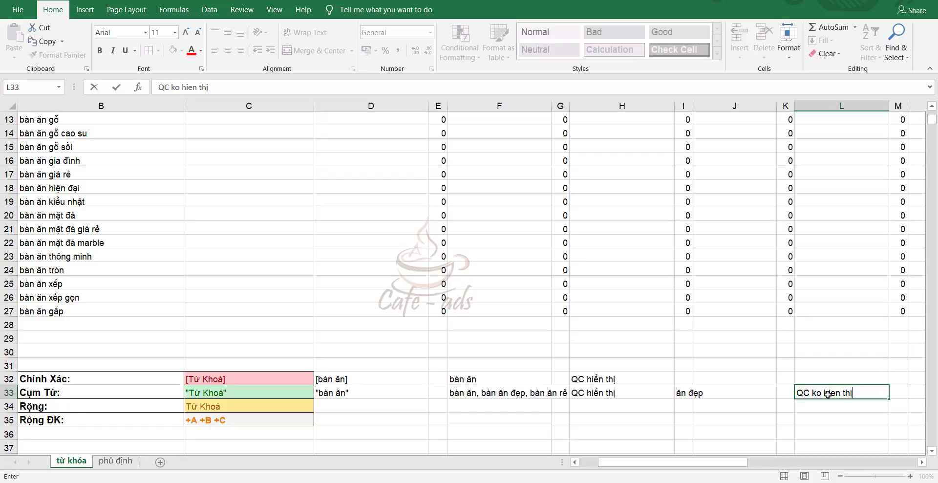
left_click(879, 418)
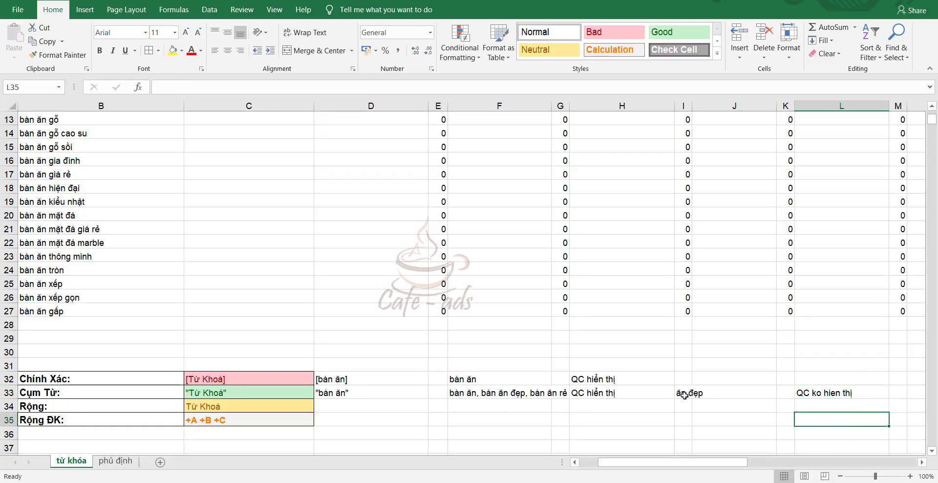
Examine the phrase inside the quotation marks of the Cụm Từ example in D33, without changing it.
double_click(327, 393)
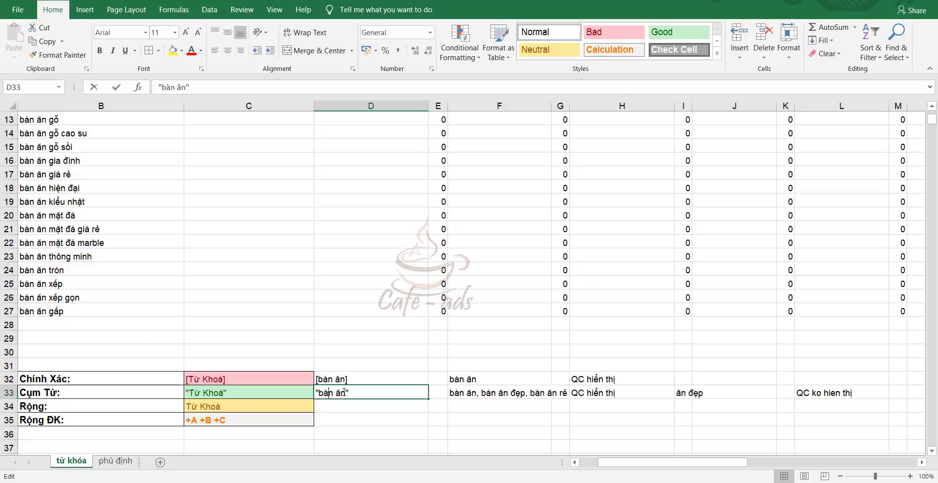
left_click_drag(344, 392, 317, 393)
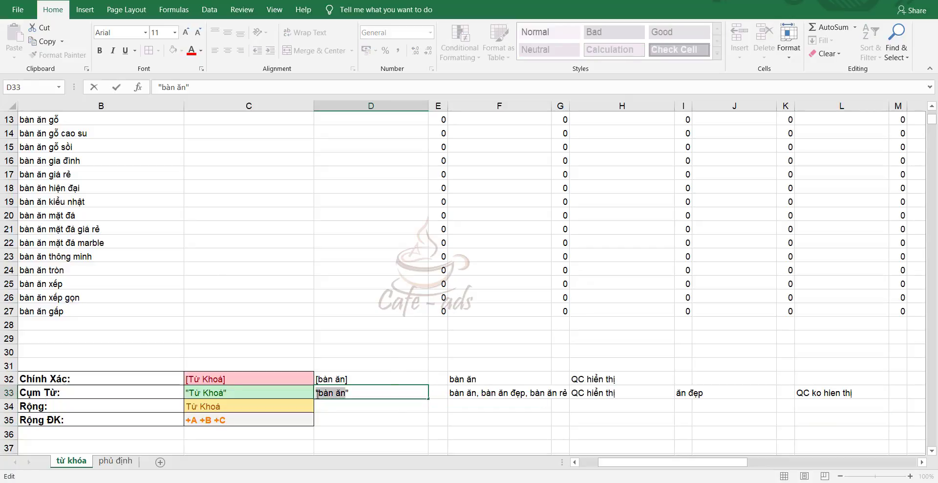
left_click_drag(318, 393, 345, 391)
left_click(403, 422)
left_click(369, 395)
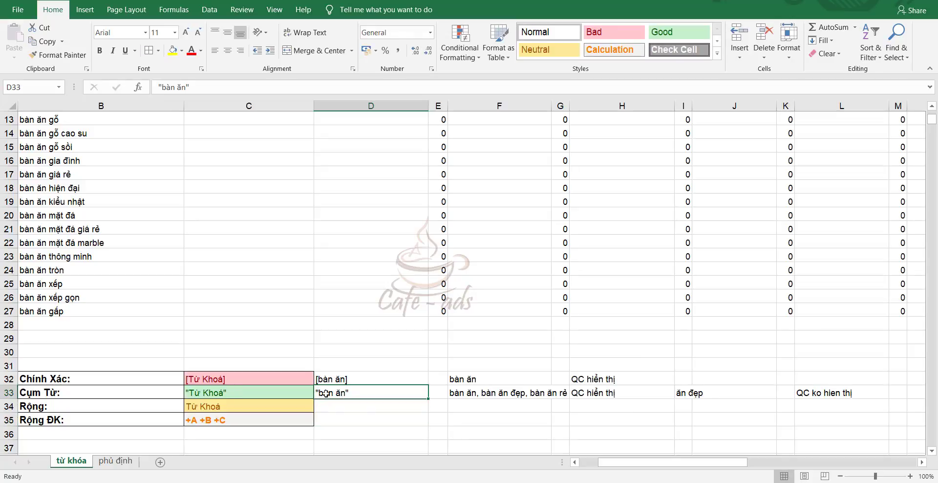
double_click(325, 394)
left_click_drag(322, 393, 349, 394)
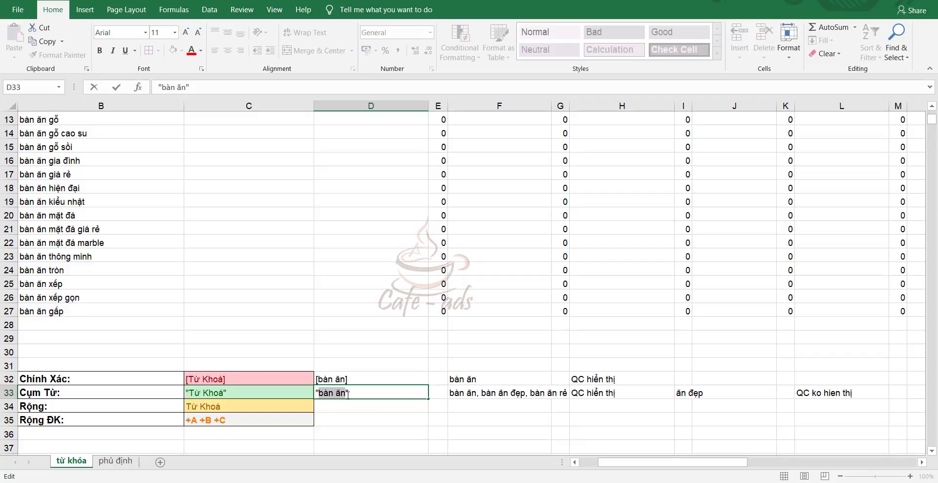
Compare the exact and phrase match notations in column C with the Cụm Từ search terms and display results in row 33.
left_click(236, 379)
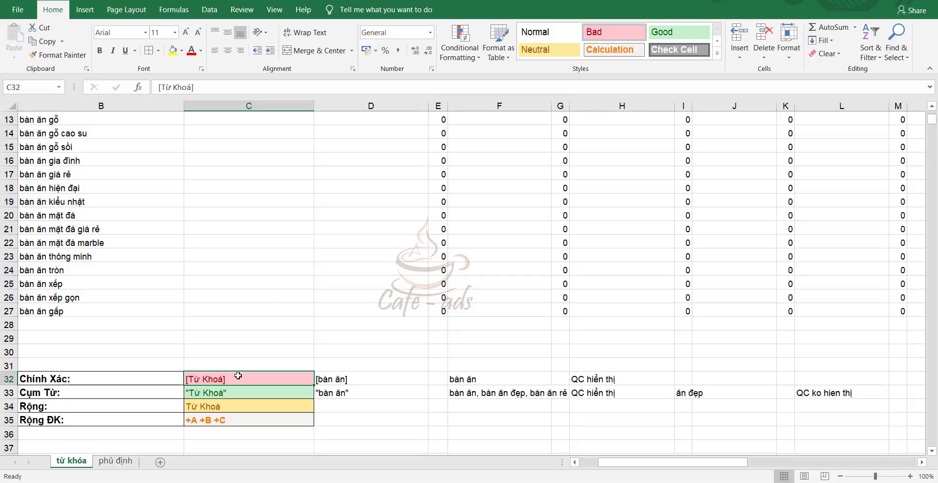
left_click(330, 391)
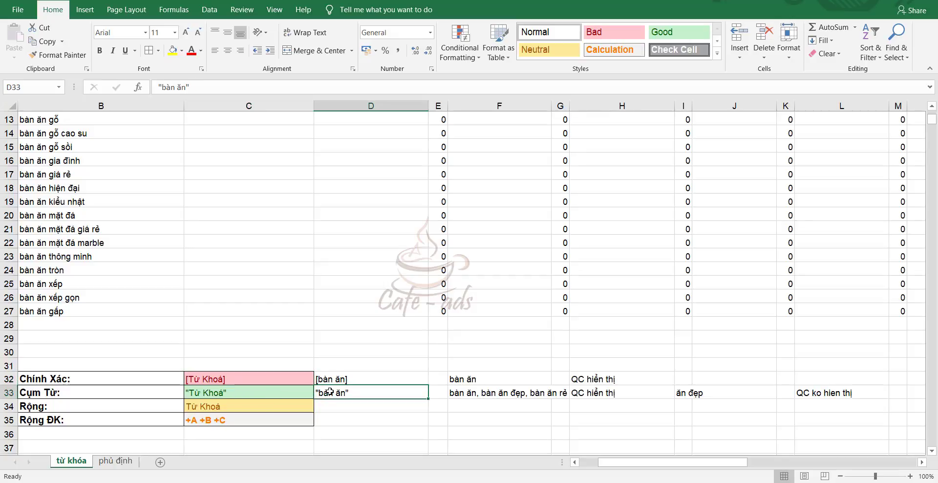
left_click(262, 396)
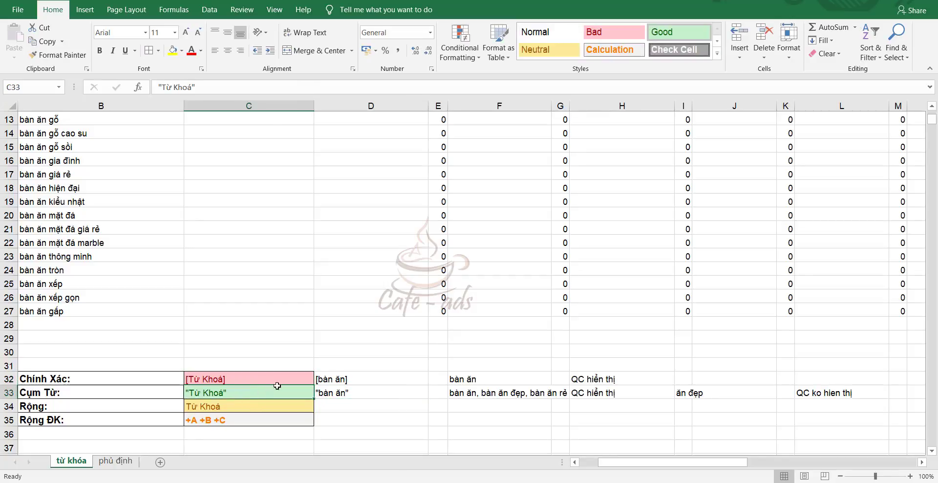
left_click(403, 388)
left_click(491, 390)
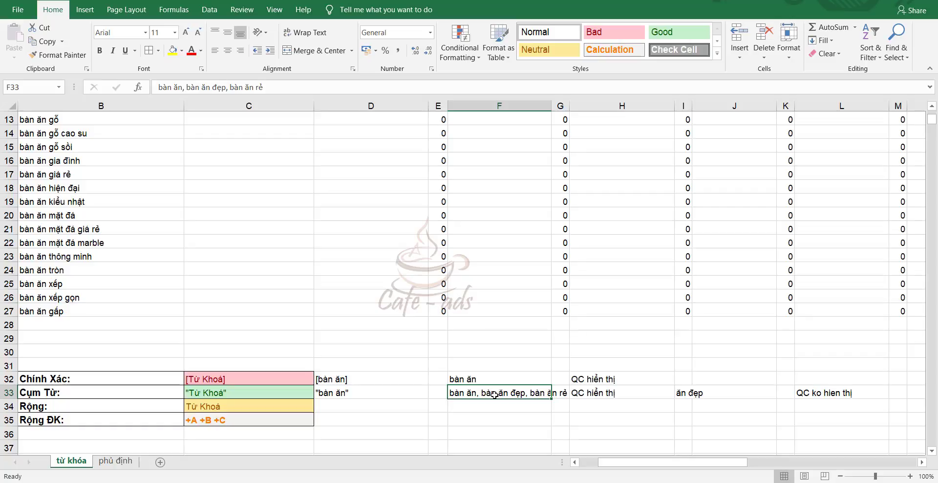
left_click(842, 397)
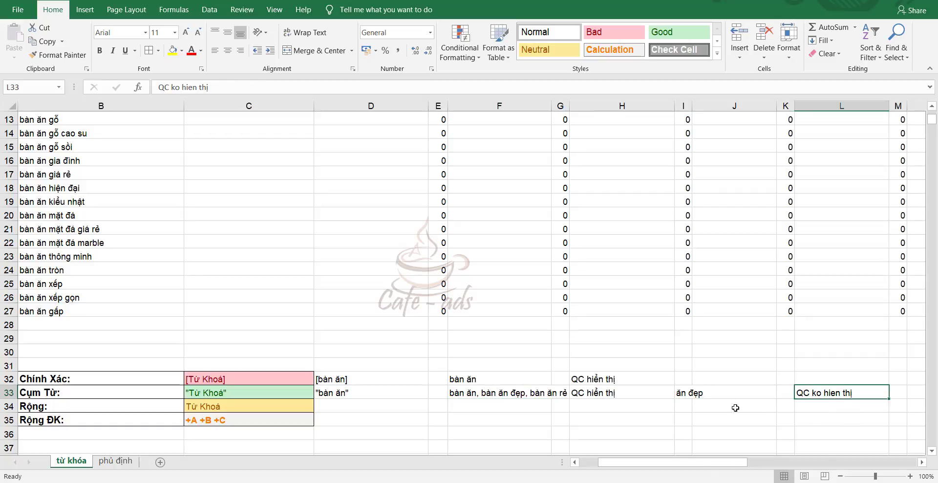
left_click(695, 399)
left_click(687, 394)
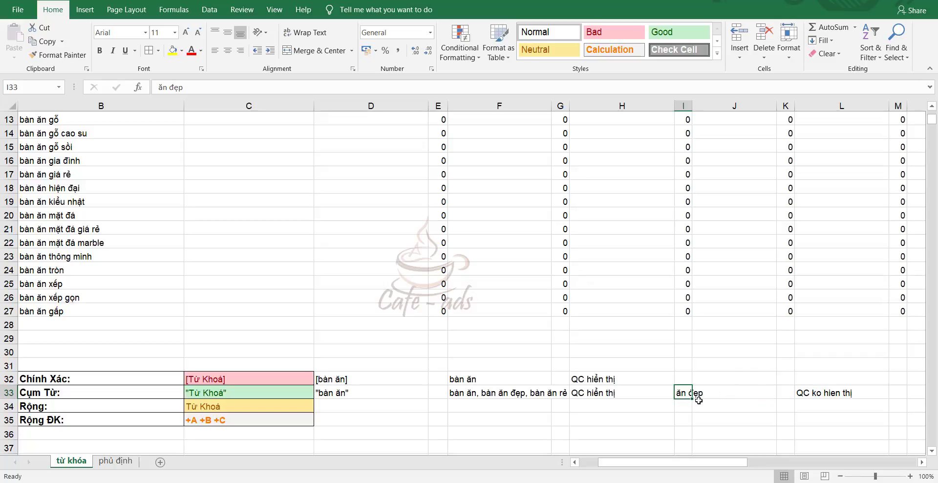
Enter bàn ăn without any symbols in cell D34 as the Rộng example.
left_click(346, 406)
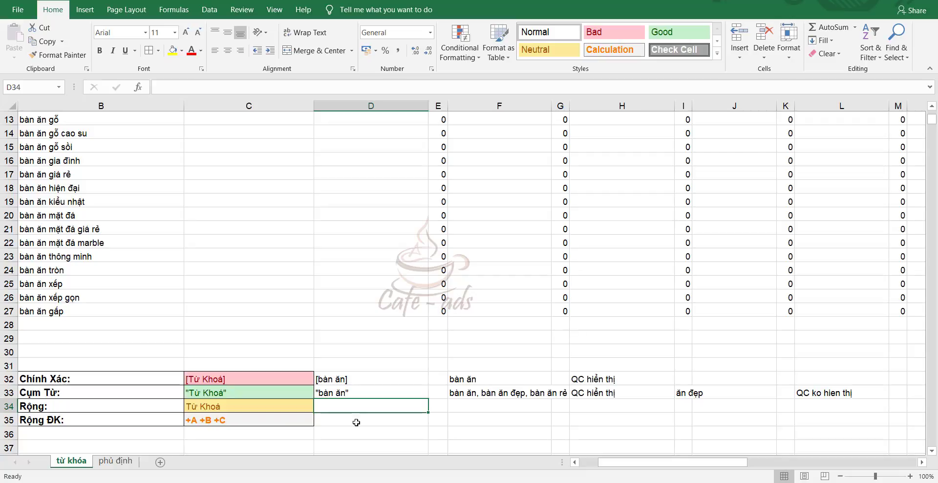
left_click(49, 410)
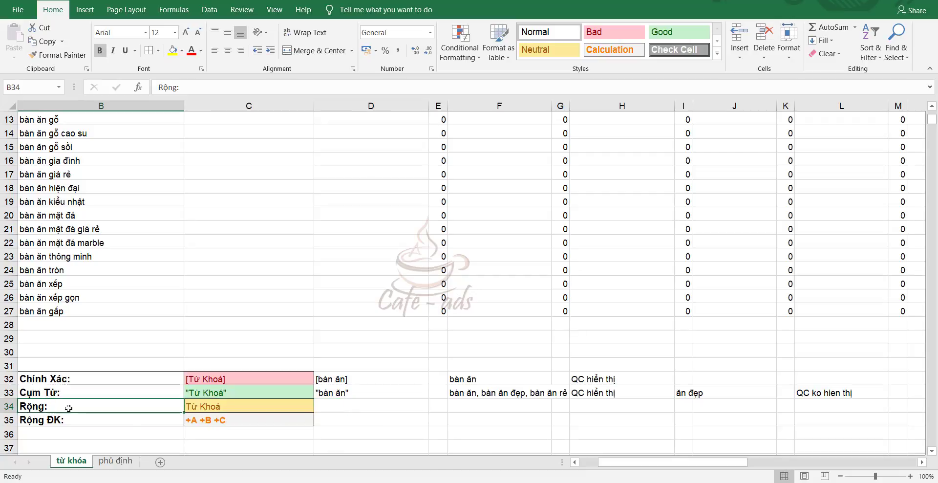
left_click(255, 409)
left_click(345, 405)
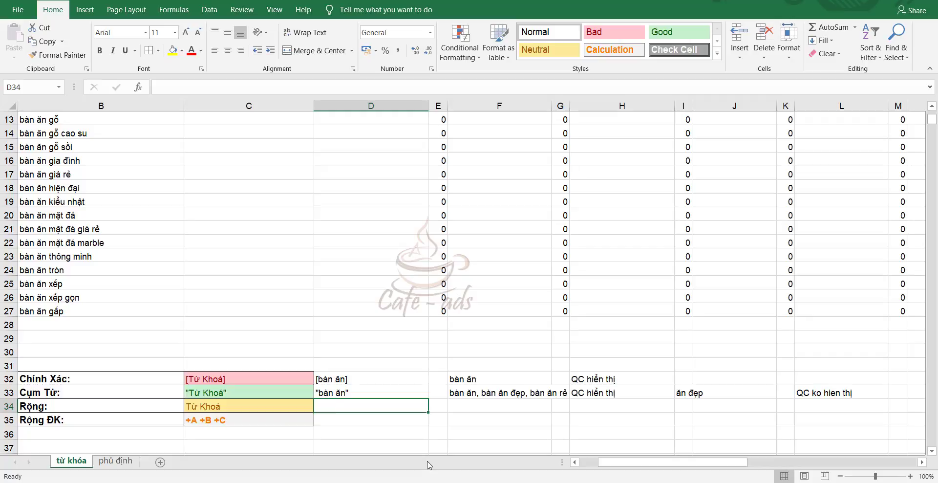
type("bàn ăn")
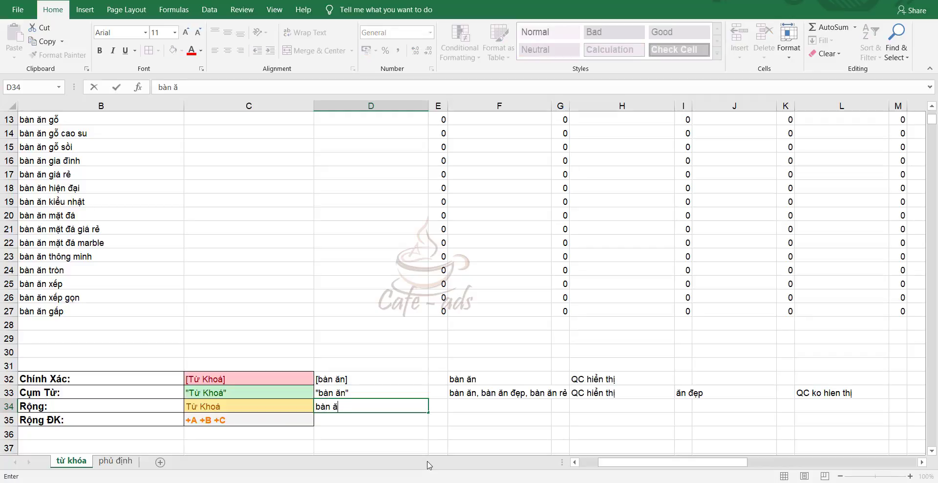
key("Return")
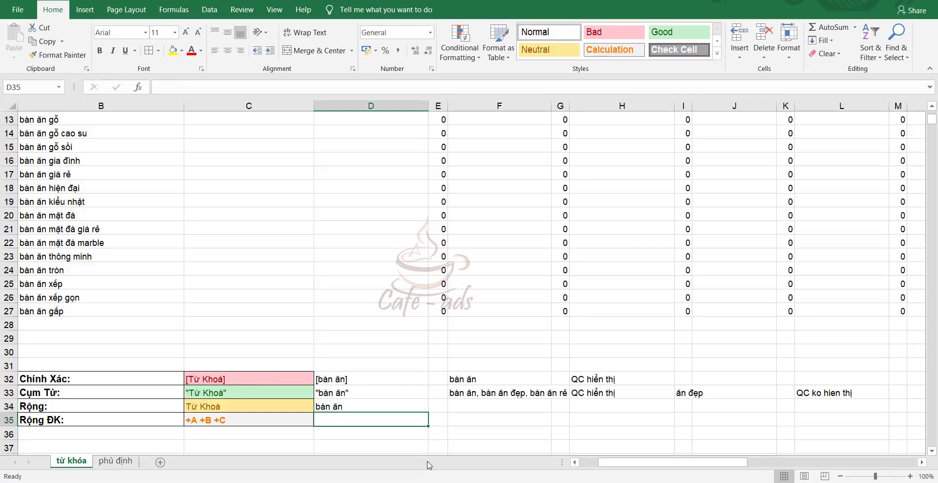
Enter the search term bàn đá in cell F34 for the Rộng example.
left_click(493, 412)
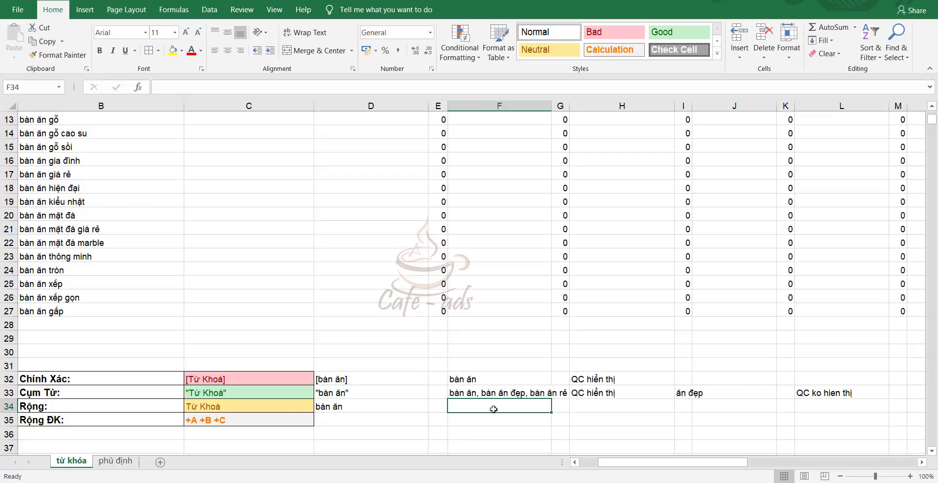
left_click(337, 409)
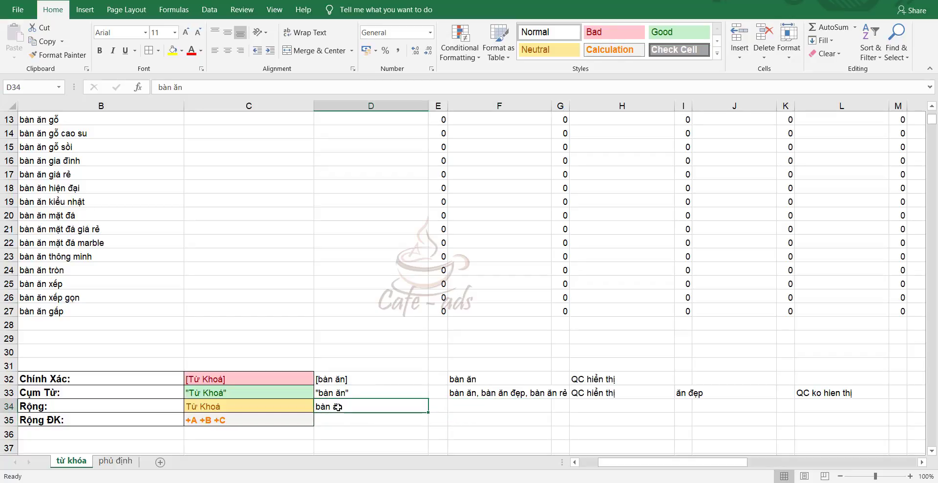
left_click(498, 405)
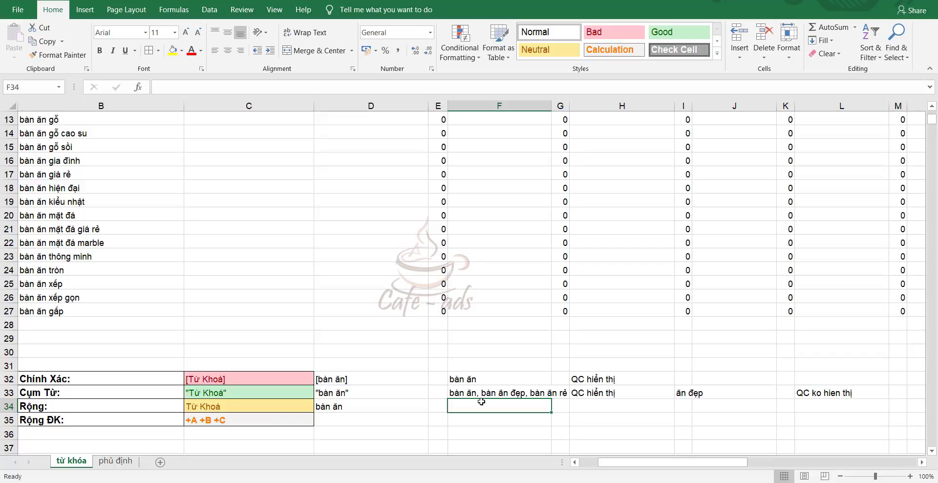
type("\"")
key("BackSpace")
type("bàn ")
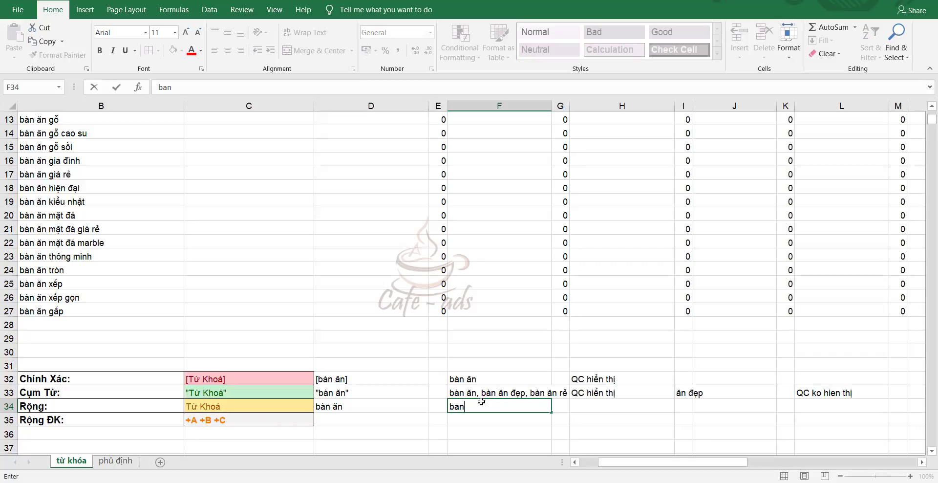
type("đá")
key("Return")
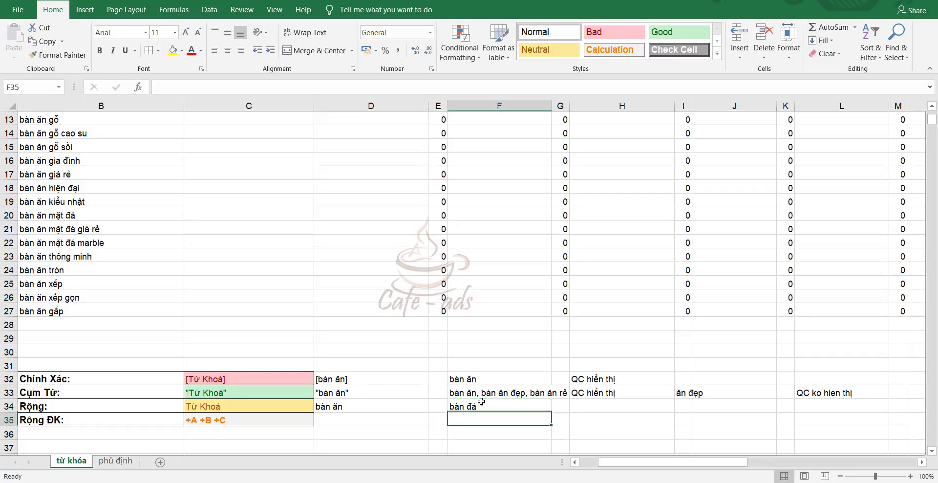
left_click(328, 408)
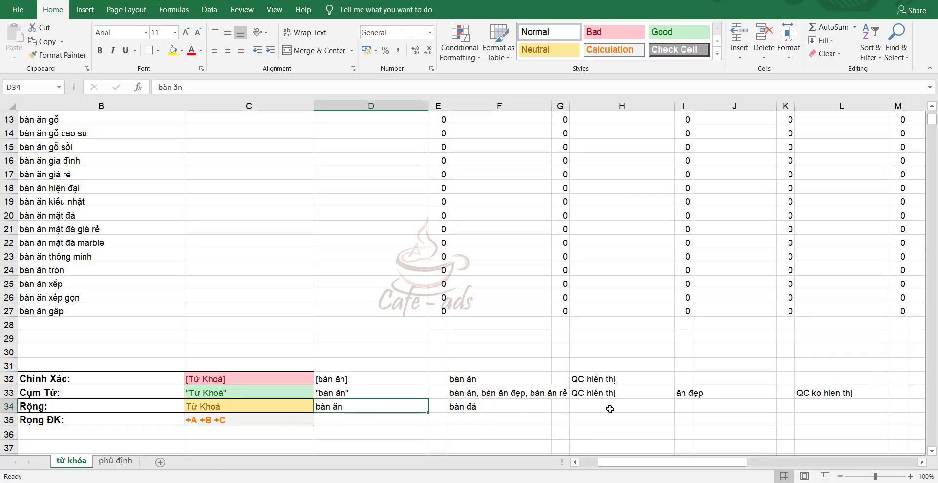
Enter the display result QC hiển thị in cell H34 for the Rộng example.
left_click(594, 406)
type("QC hiển thị")
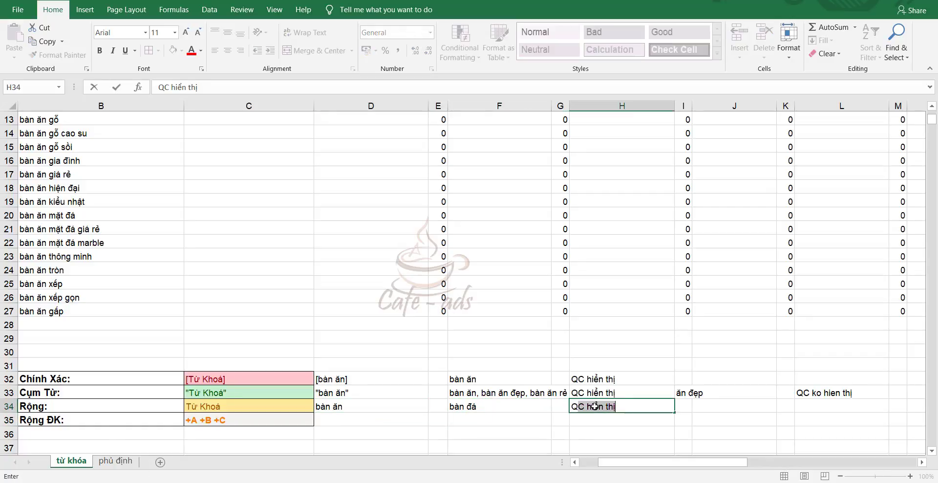
key("Return")
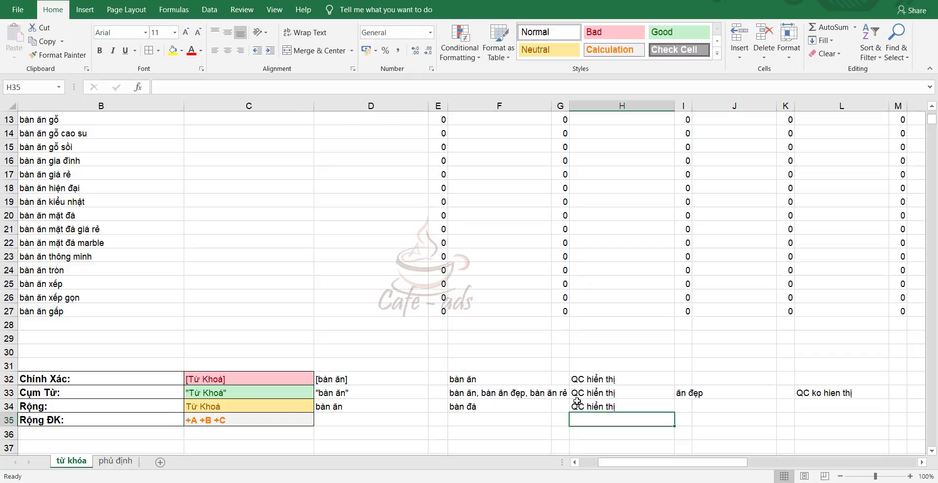
Extend the Rộng search terms in F34 with ăn cơm and a trailing comma after bàn đá.
double_click(494, 409)
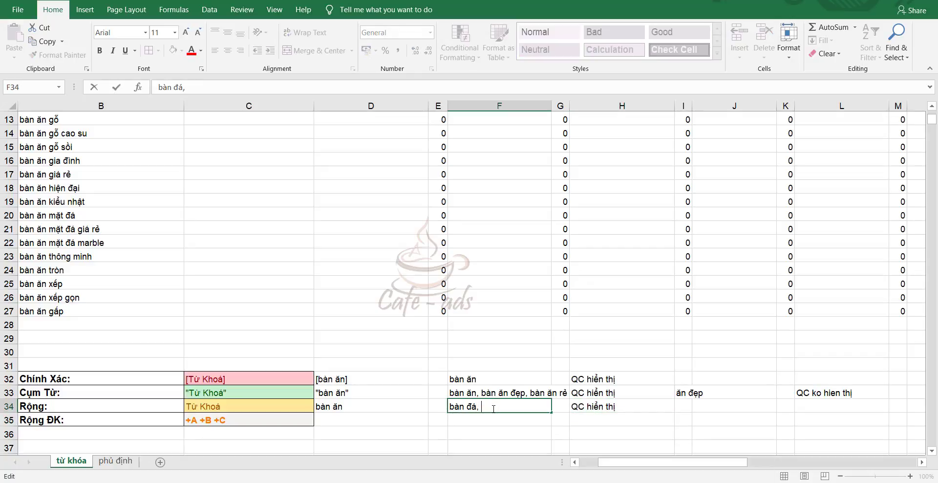
type(", ăn cơm")
key("Return")
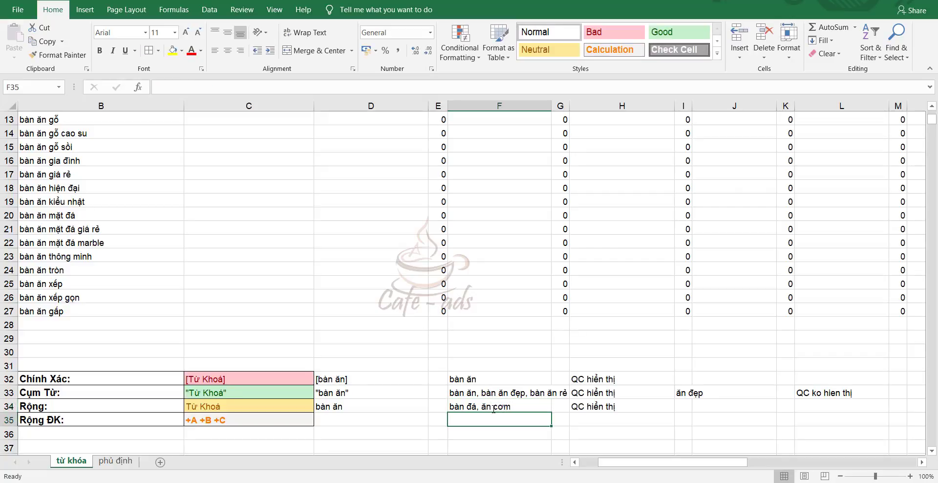
left_click(410, 409)
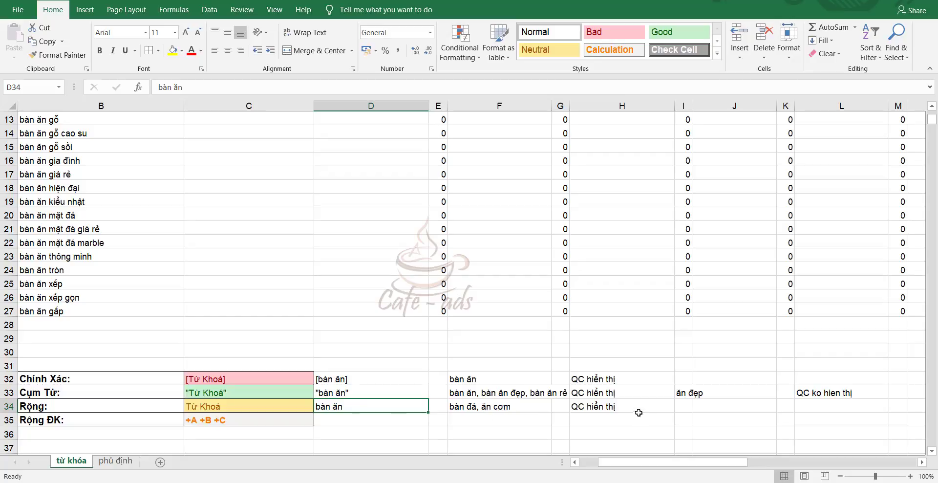
double_click(526, 407)
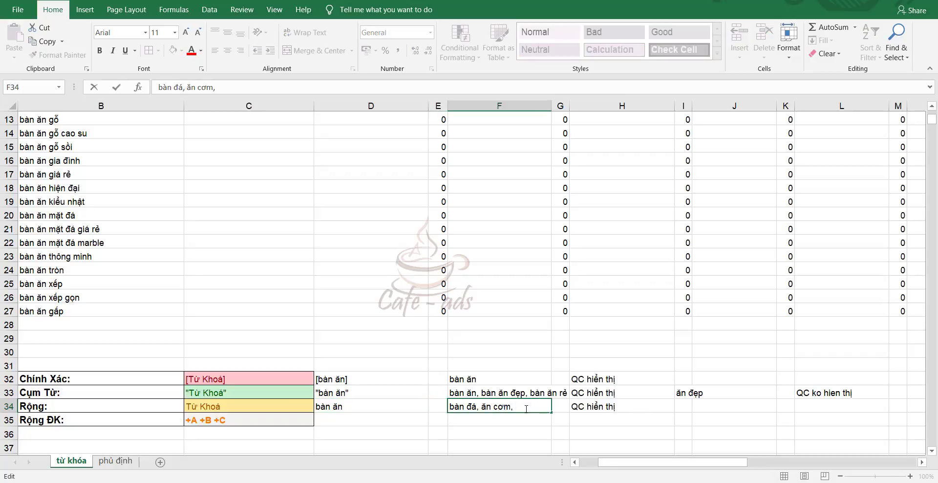
type(",")
left_click(345, 409)
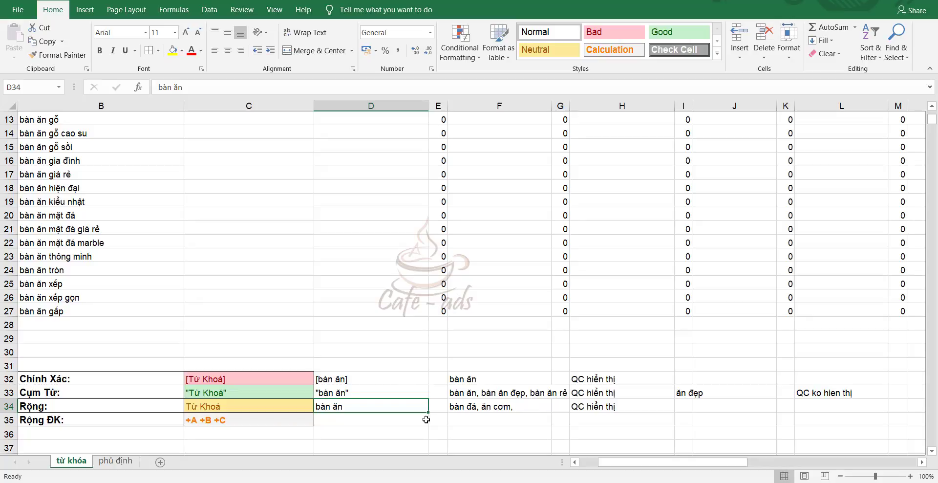
Review the Rộng example in D34, the empty Rộng ĐK cell beneath it, and the match notations in C32:C34.
left_click(373, 434)
key("Down")
key("Down")
key("Up")
key("Up")
left_click(352, 415)
left_click(356, 404)
left_click(350, 419)
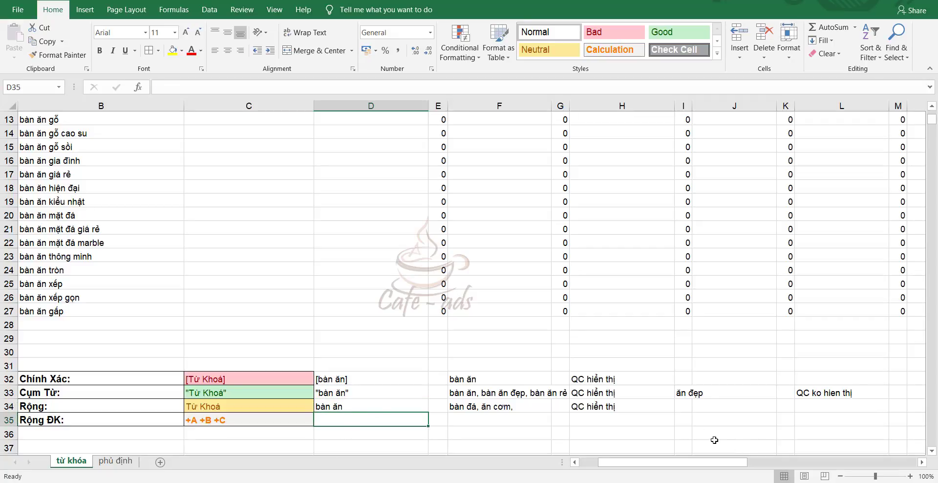
left_click(379, 405)
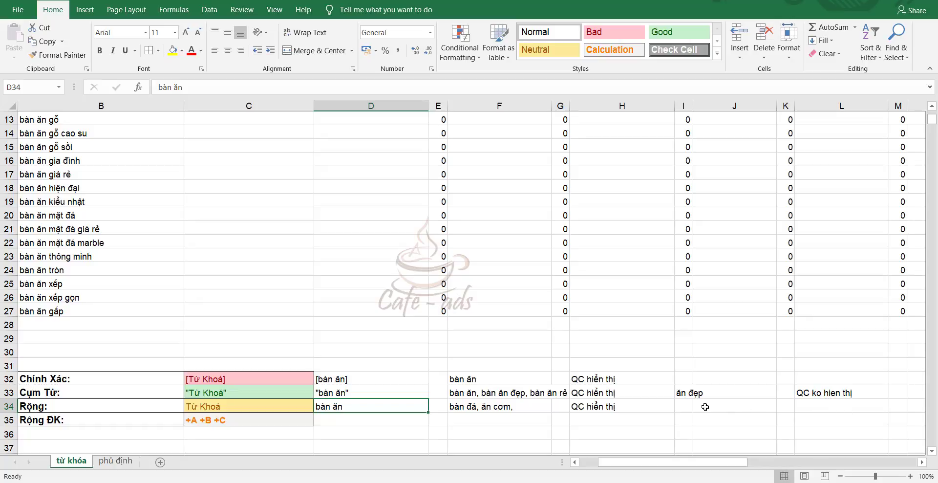
left_click(344, 422)
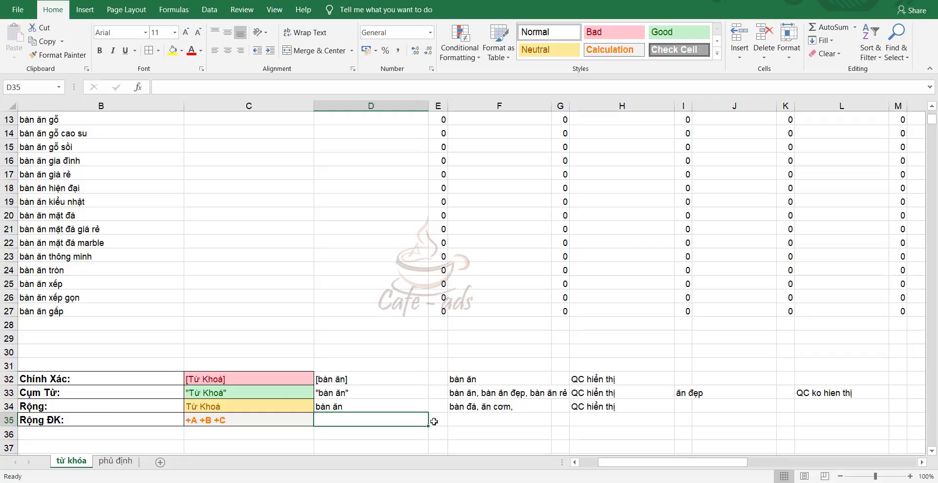
left_click_drag(260, 382, 261, 414)
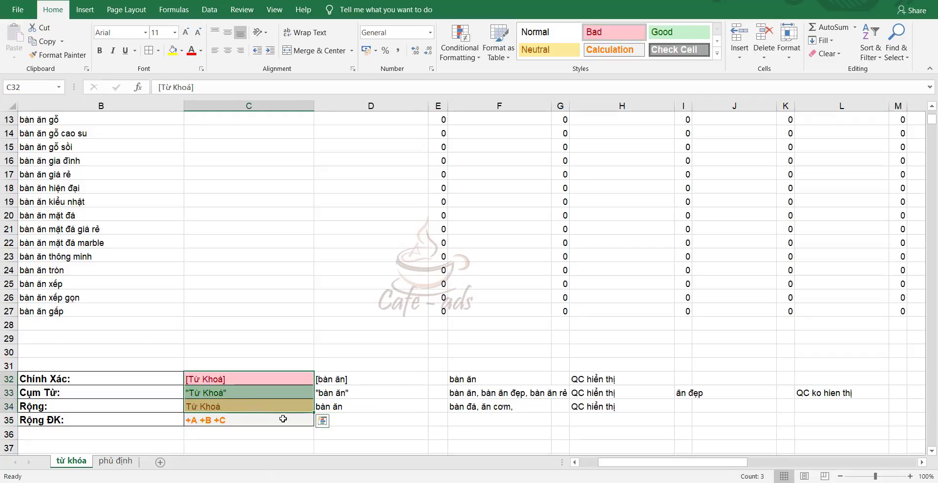
Enter +bàn +ăn in cell D35 as the Rộng ĐK example.
left_click(348, 421)
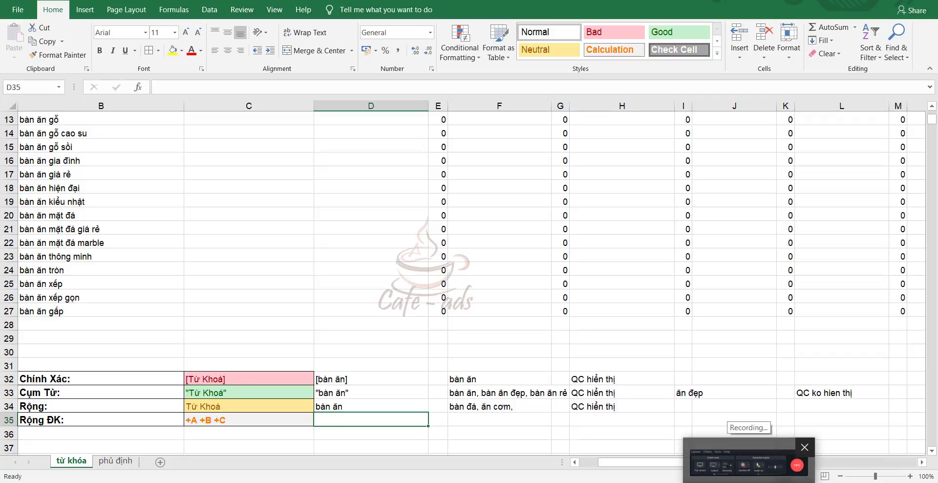
type("+bàn +ăn")
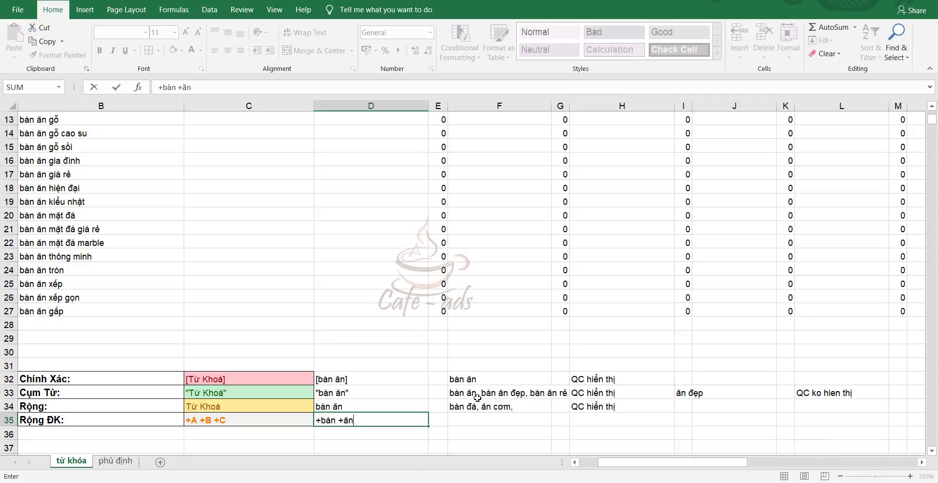
left_click(465, 419)
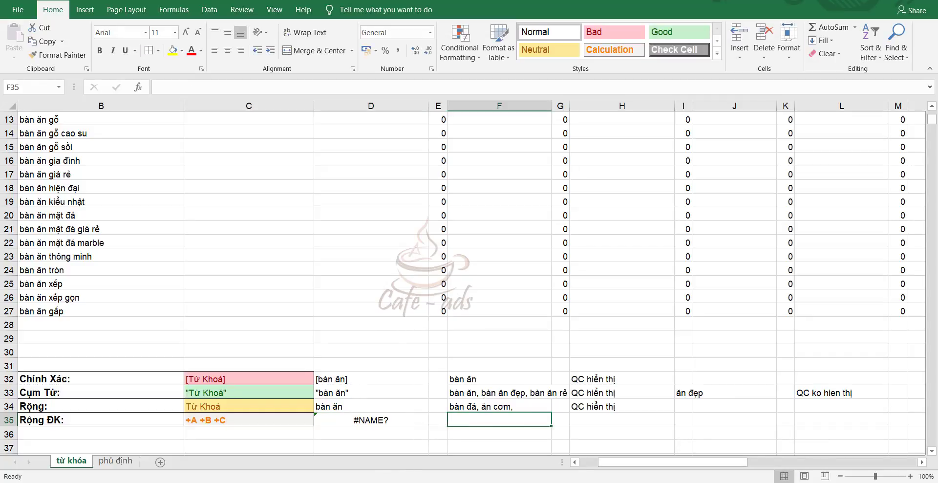
Convert the formula in D35 into the plain text +bàn +ăn, without the leading equals sign.
left_click(354, 419)
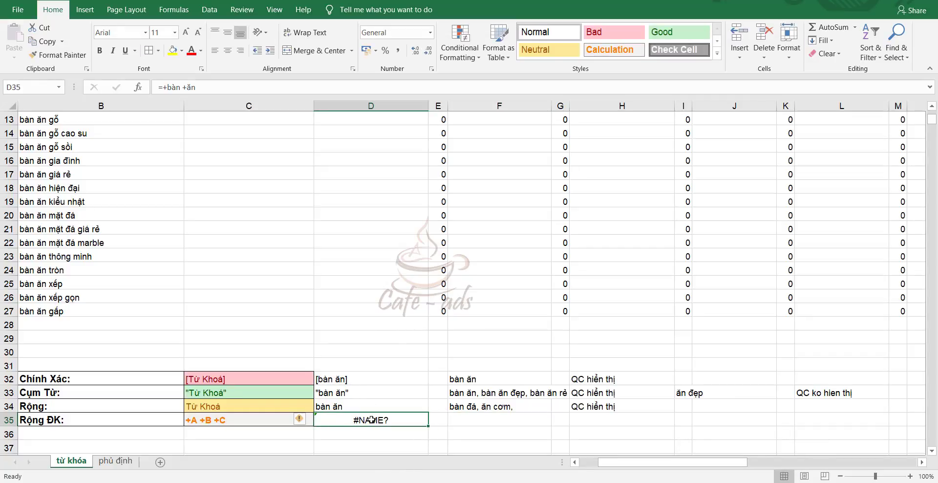
double_click(372, 419)
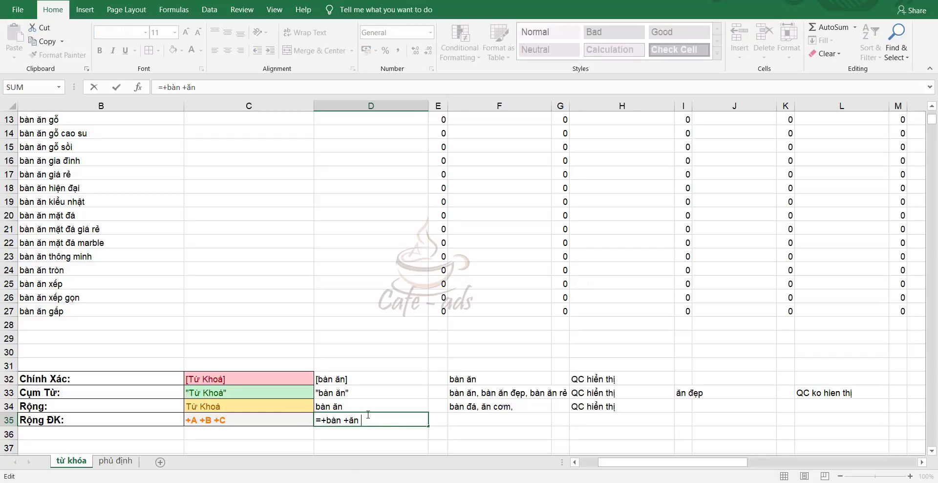
type("'")
key("Return")
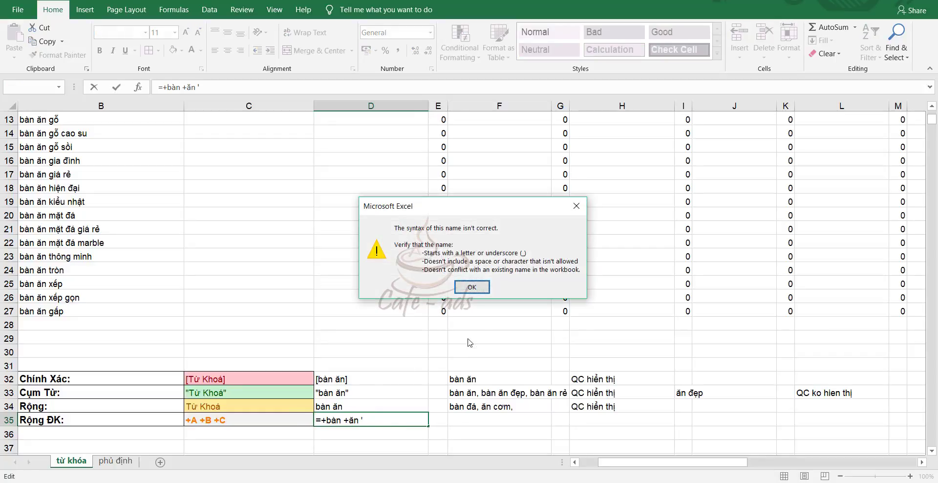
left_click(472, 287)
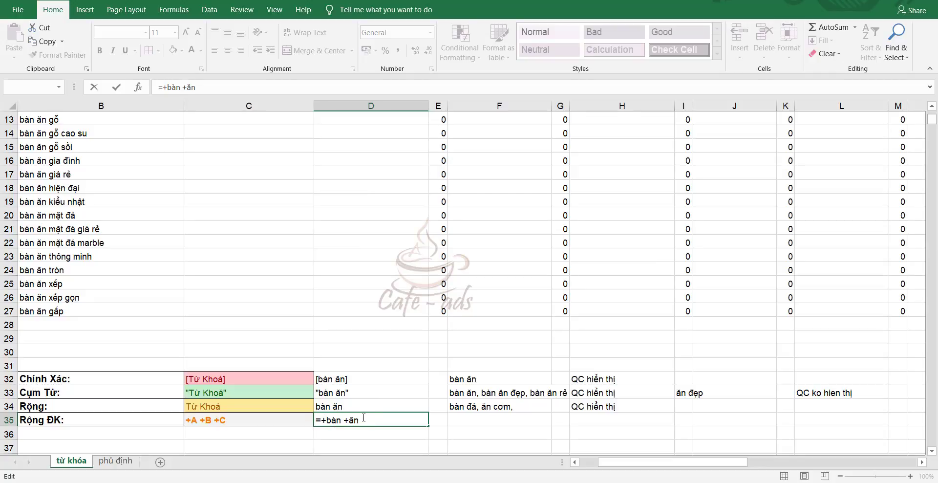
key("Home")
key("Delete")
key("Return")
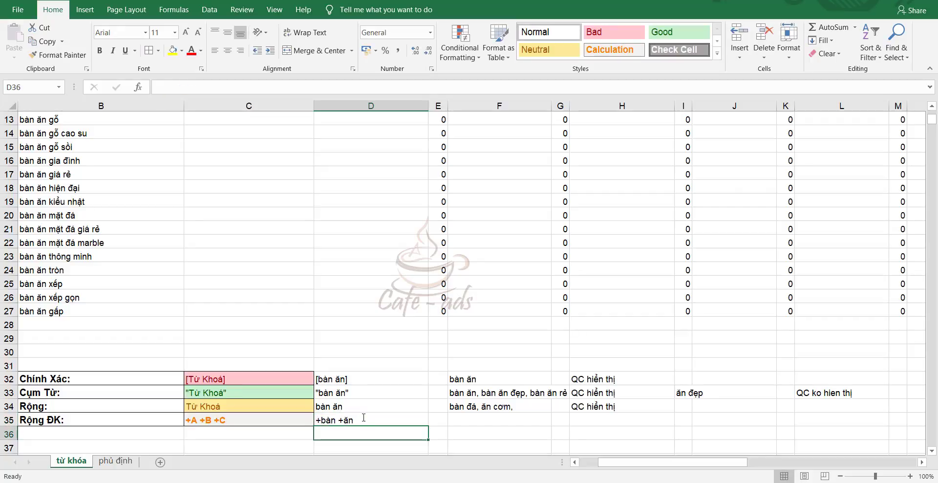
Enter the search term bàn ăn in cell F35 for the Rộng ĐK example.
left_click(477, 420)
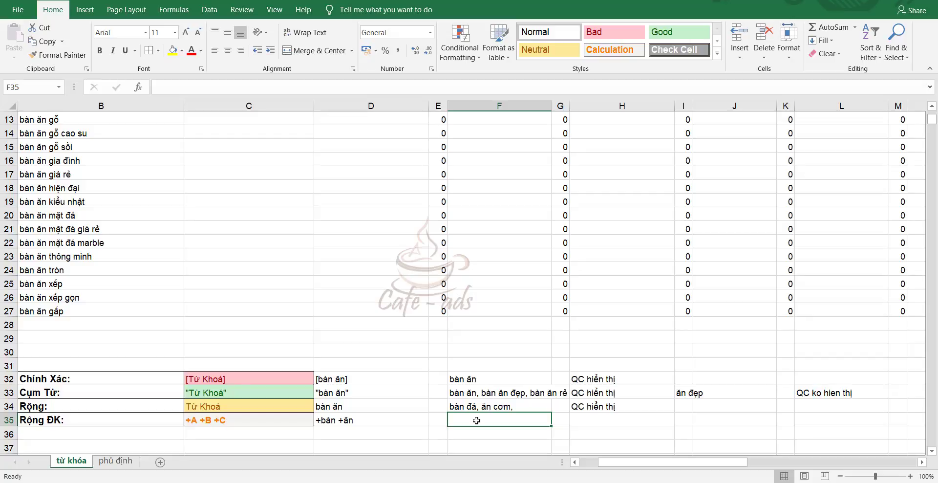
type("ban ăn")
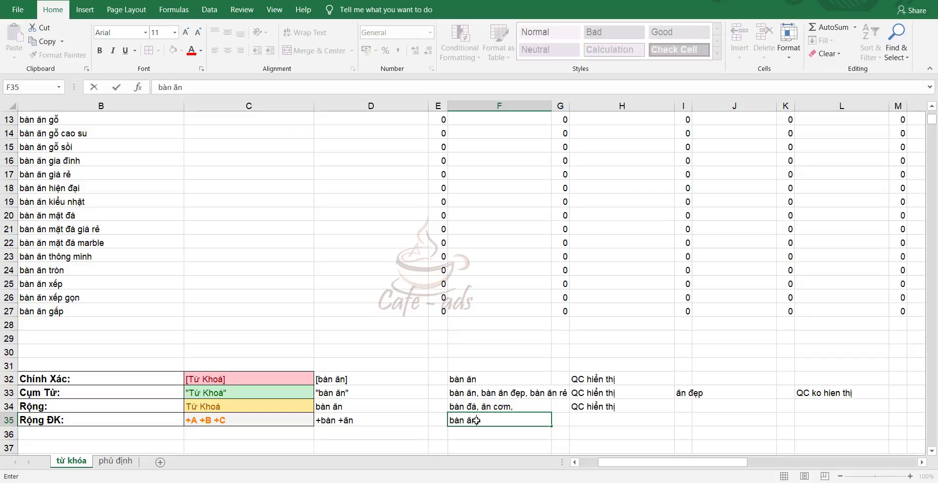
key("Return")
Add bàn ăn đẹp after bàn ăn in F35, separated by a comma.
left_click(476, 419)
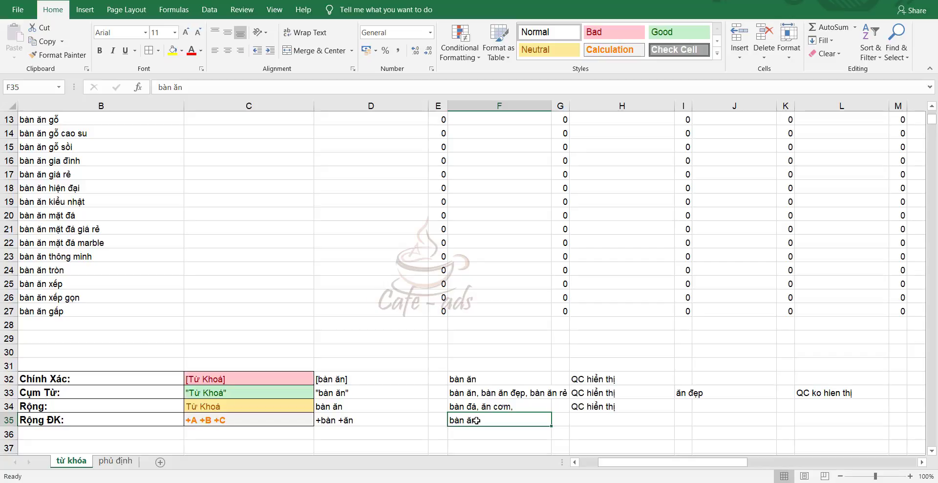
double_click(477, 420)
type(",")
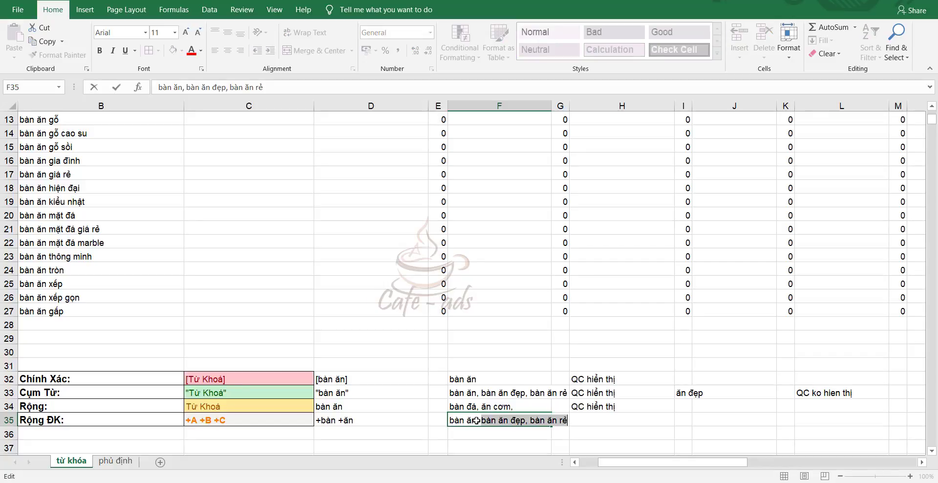
type(" ban")
key("BackSpace")
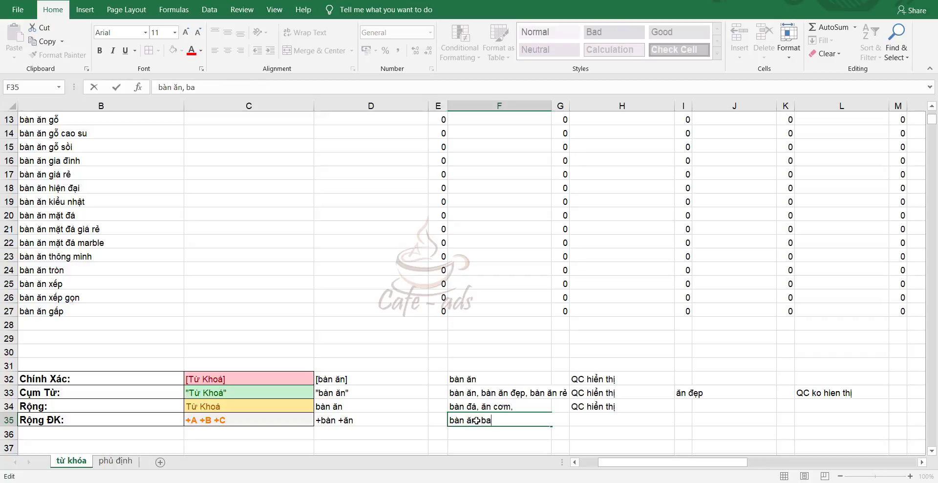
key("BackSpace")
type("à ăn đe")
key("BackSpace")
type("ẹp")
key("Left")
type("n")
key("ctrl+Return")
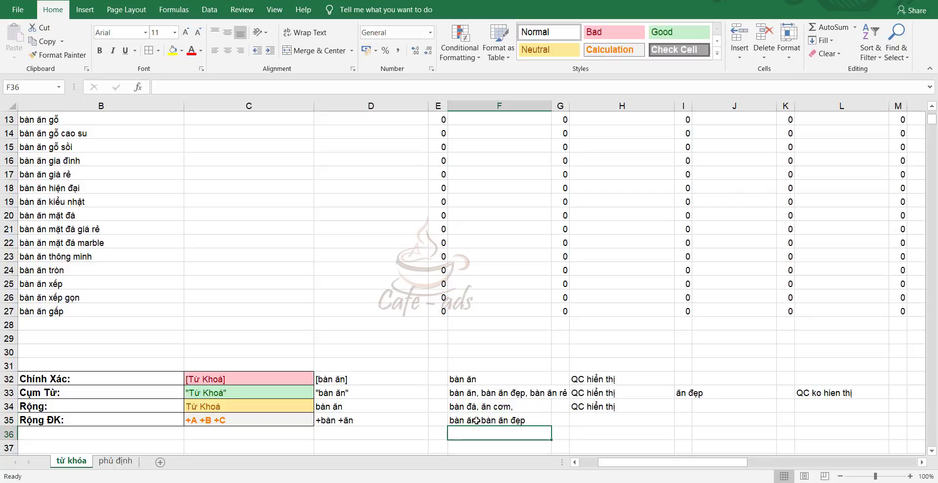
Append ăn cơm bằng bàn as the third comma-separated search term in F35.
key("Right")
key("Left")
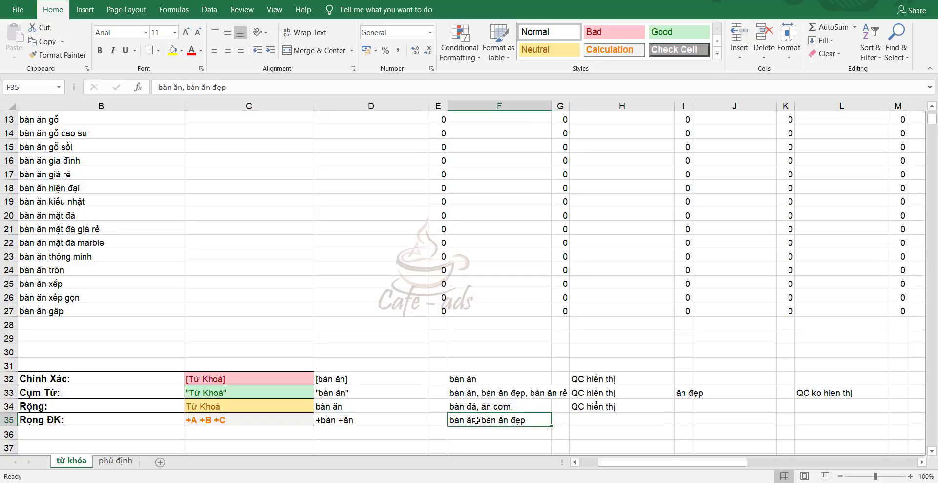
key("F2")
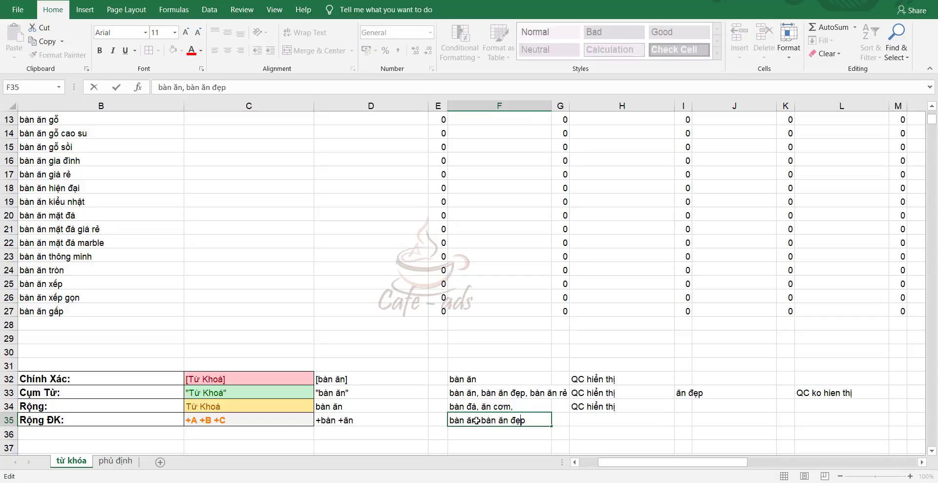
type(", ")
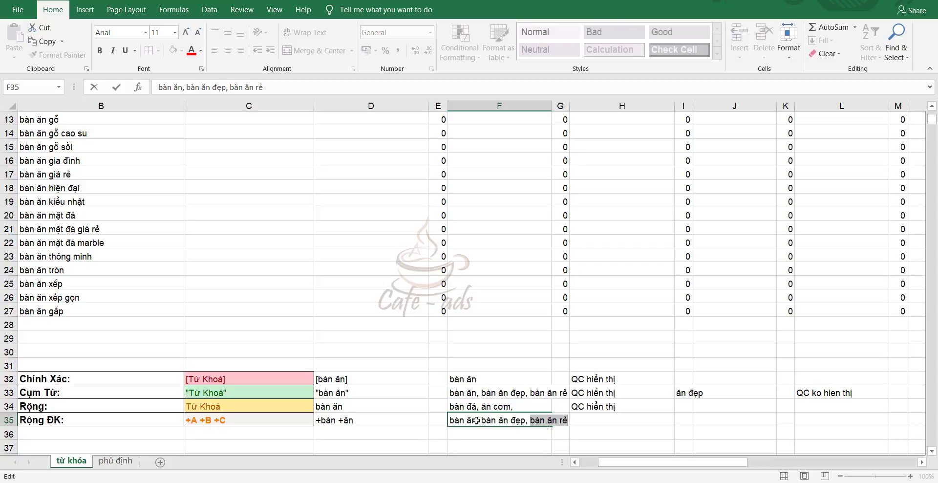
type("ăn")
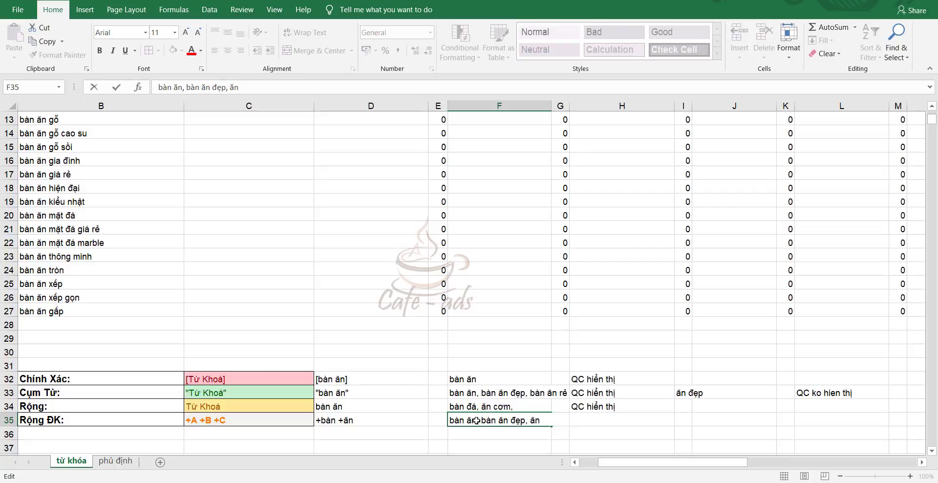
type(" cơm bằng bàn")
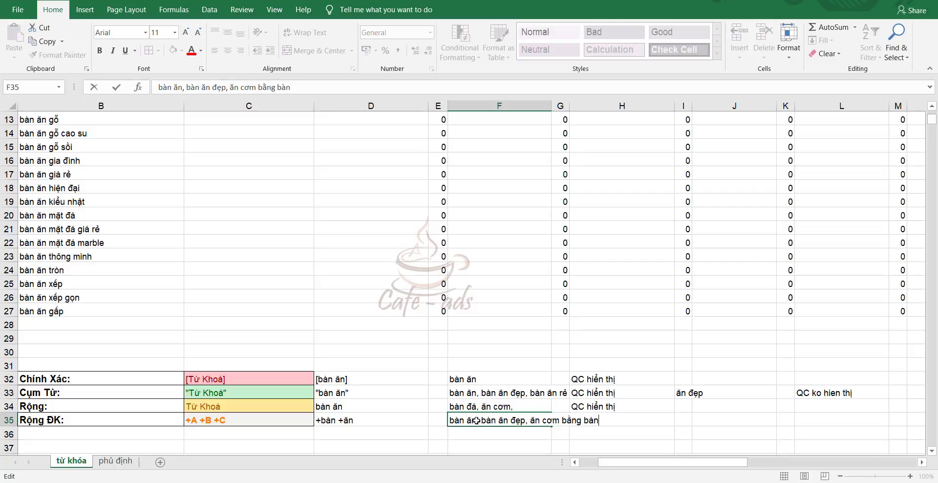
Enter the display result QC hiển thị in cell H35 for the Rộng ĐK example.
left_click(611, 421)
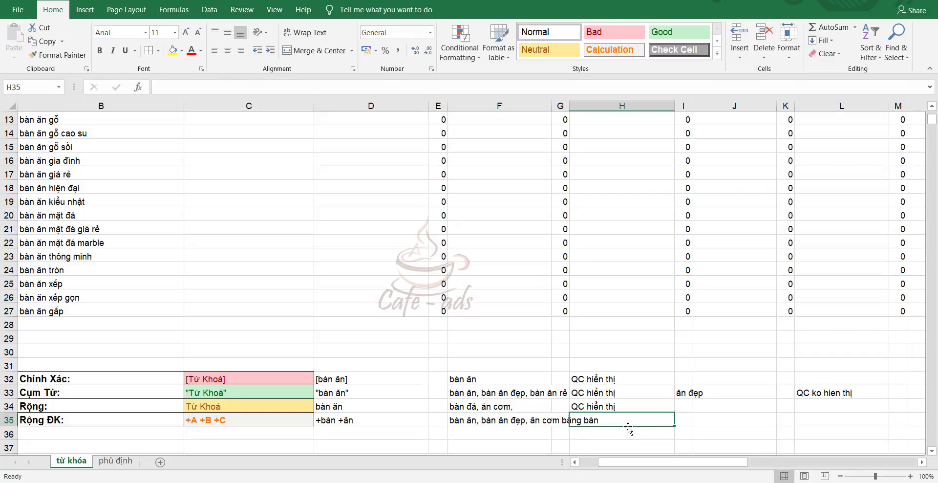
type("QC hiển thị")
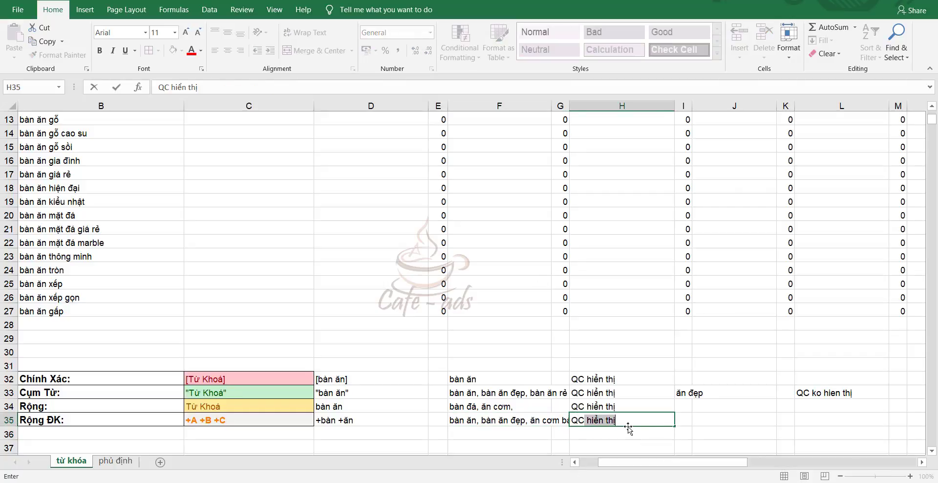
key("Return")
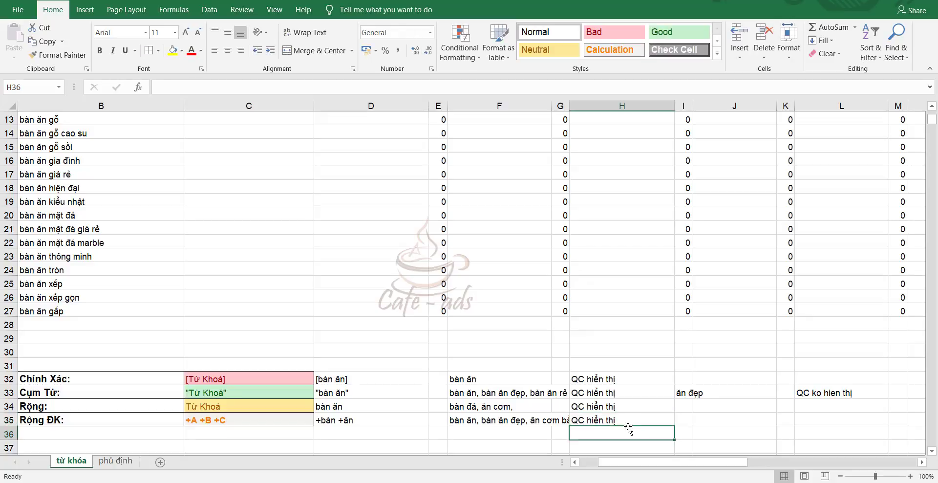
left_click(503, 421)
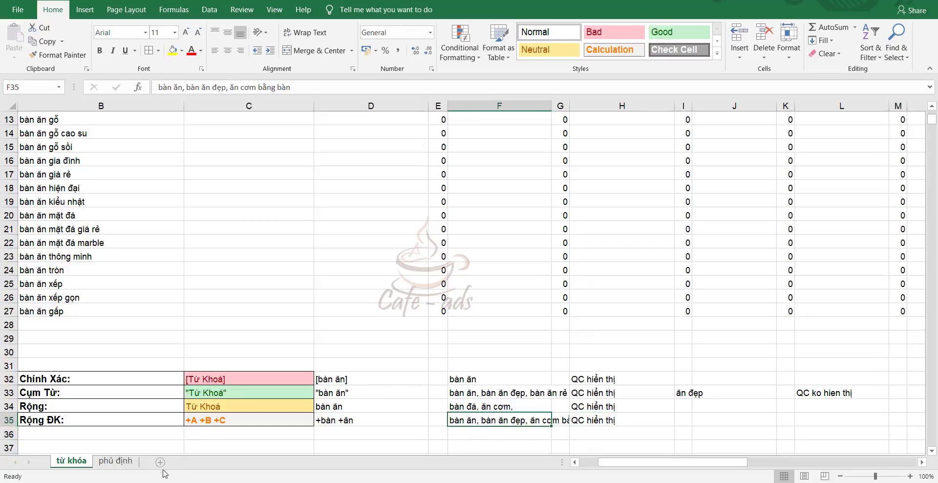
left_click(209, 421)
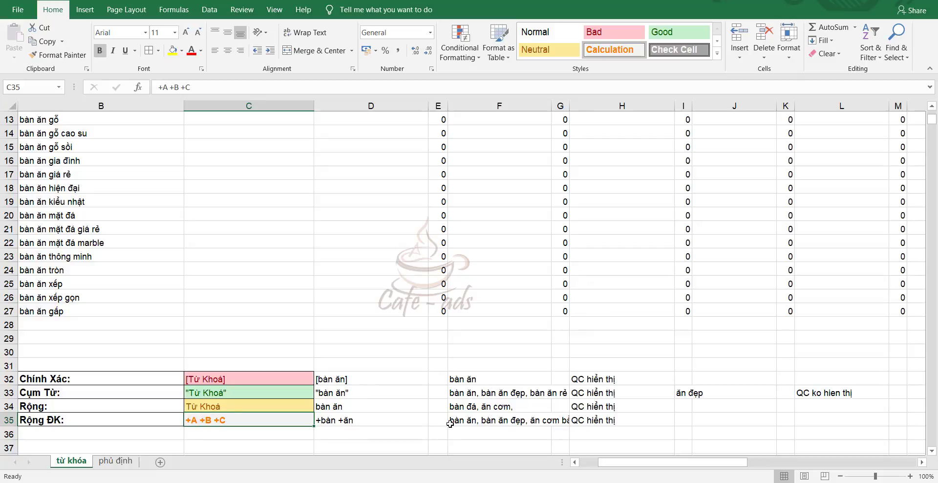
Review the search terms in cell F35 against the Rộng ĐK keyword, focusing on the words cơm bằng inside the last term.
left_click(465, 424)
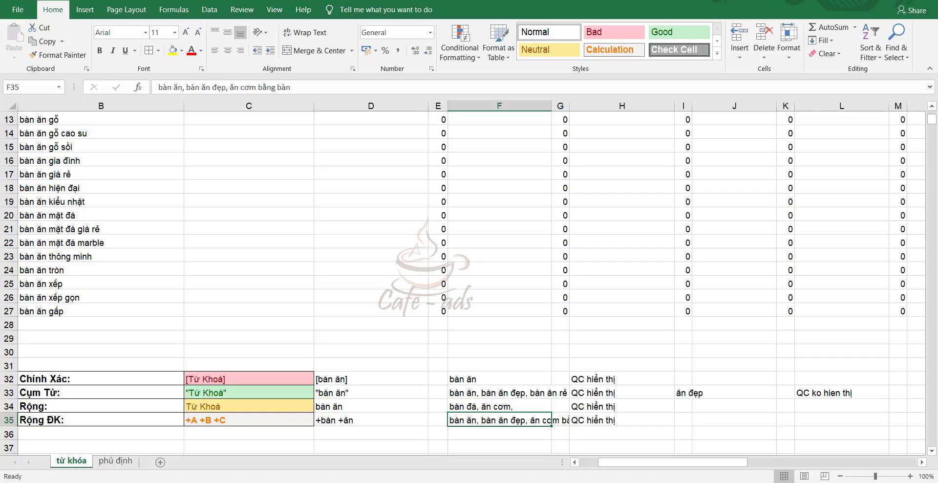
left_click(538, 433)
left_click(540, 420)
double_click(541, 420)
double_click(593, 420)
left_click(517, 417)
double_click(516, 418)
left_click_drag(542, 419, 584, 422)
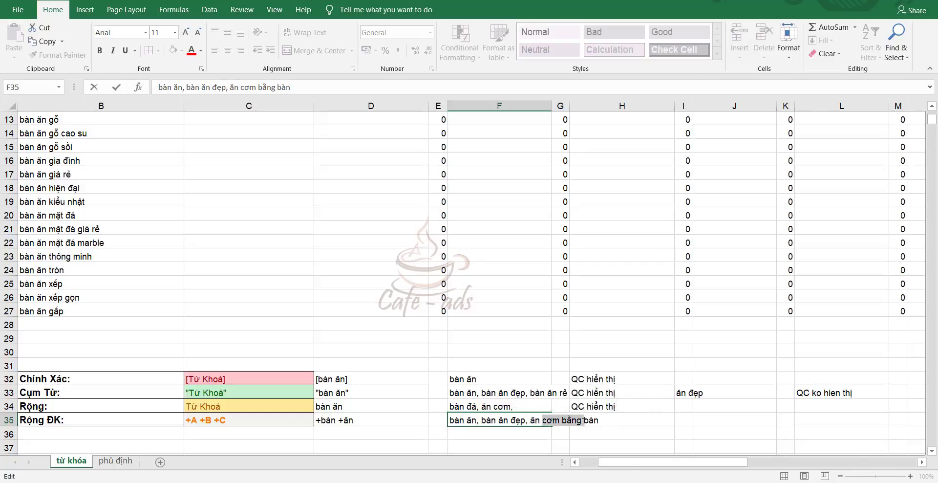
left_click(620, 429)
left_click(542, 420)
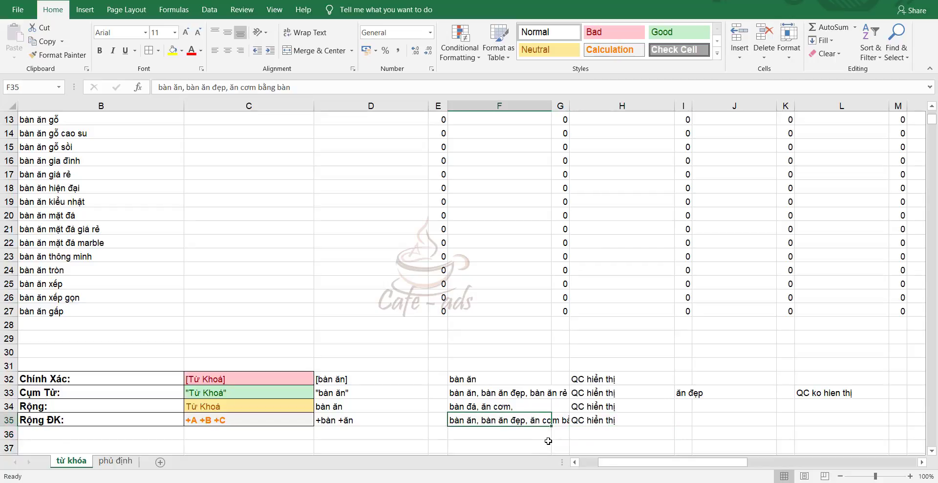
Append +gỗ to the Rộng ĐK example keyword in cell D35, making it +bàn +ăn +gỗ.
left_click(353, 419)
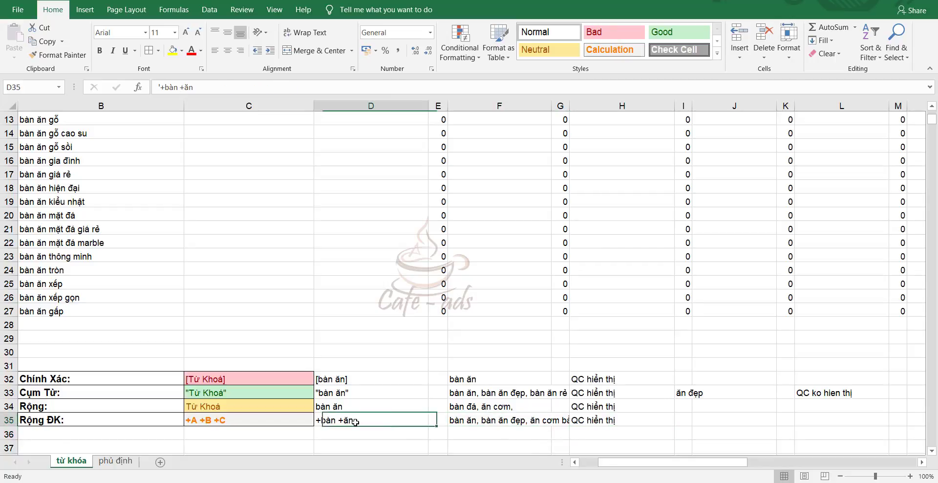
double_click(361, 420)
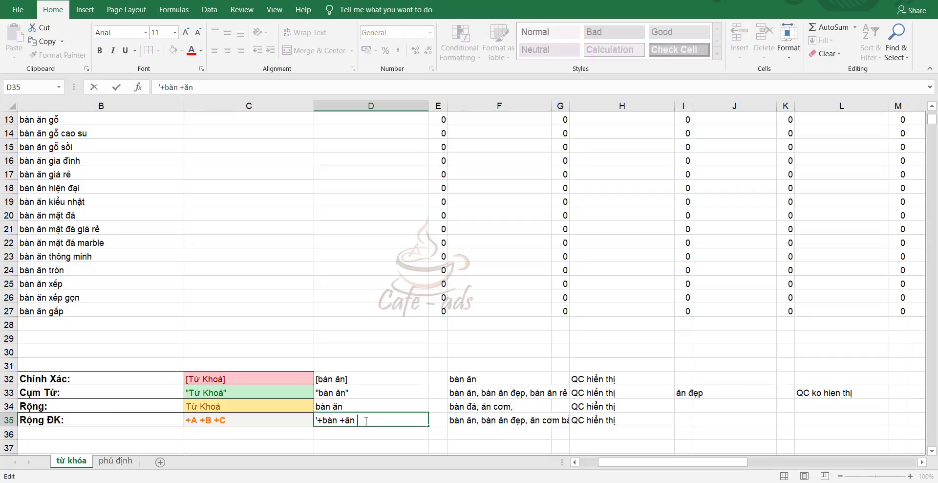
type("+")
type("dpe")
key("BackSpace")
key("BackSpace")
key("BackSpace")
type("đẹp")
key("BackSpace")
key("BackSpace")
key("BackSpace")
type("go")
key("Return")
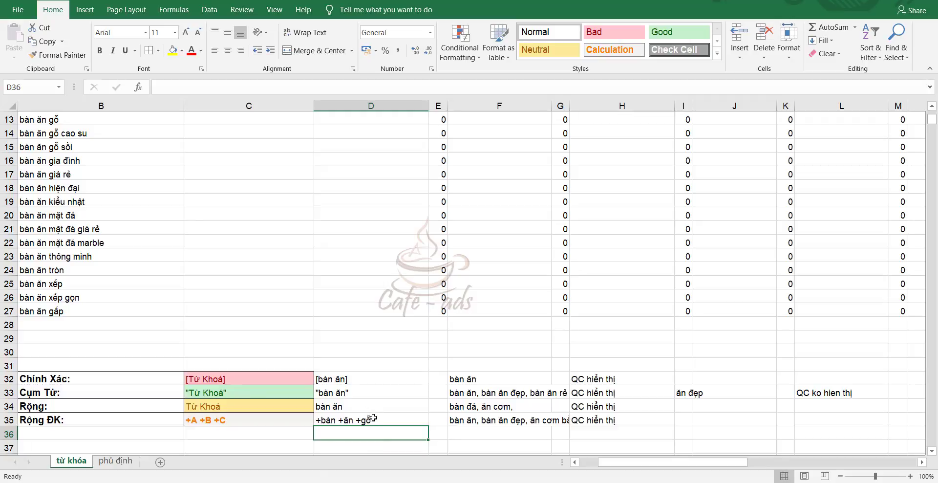
Enter bàn ăn in cell I35 as the non-matching search term for the Rộng ĐK example.
left_click(483, 436)
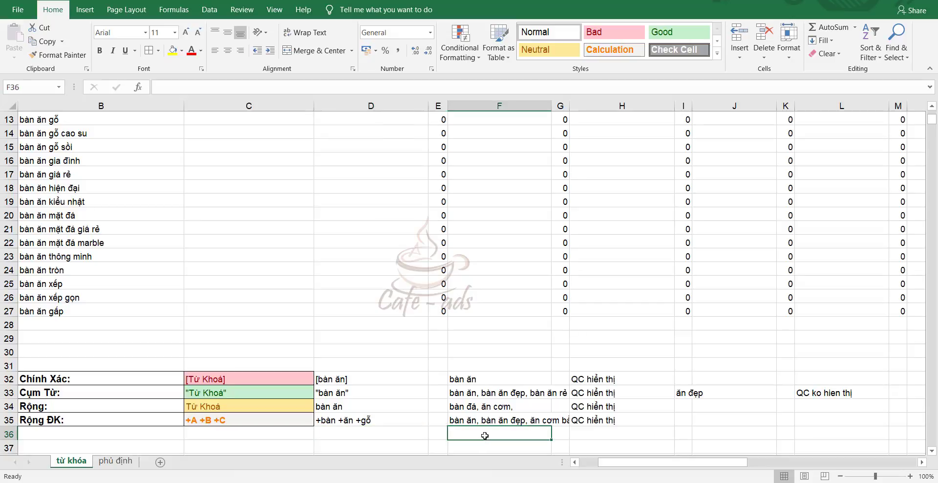
left_click(374, 419)
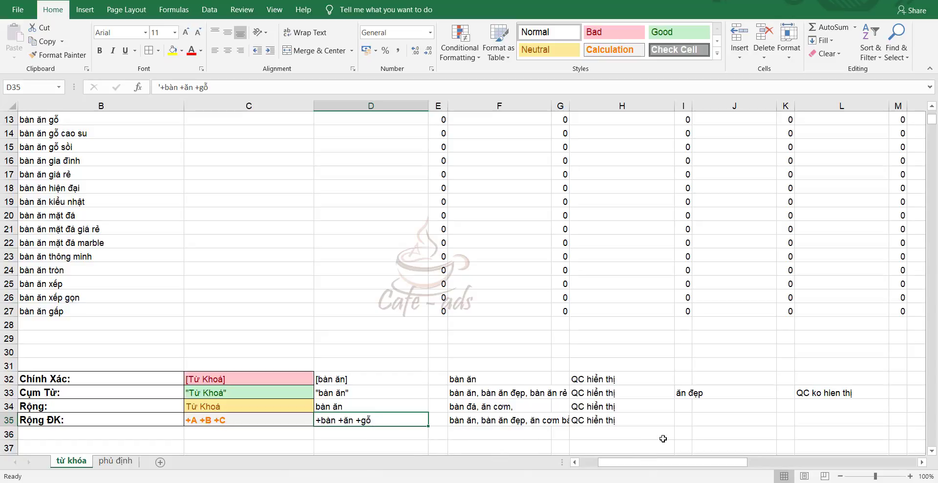
left_click(682, 423)
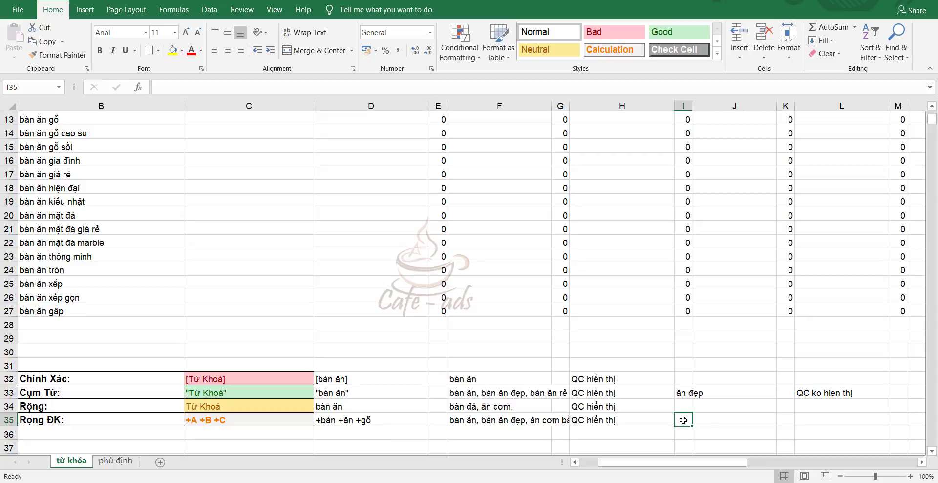
type("bàn ")
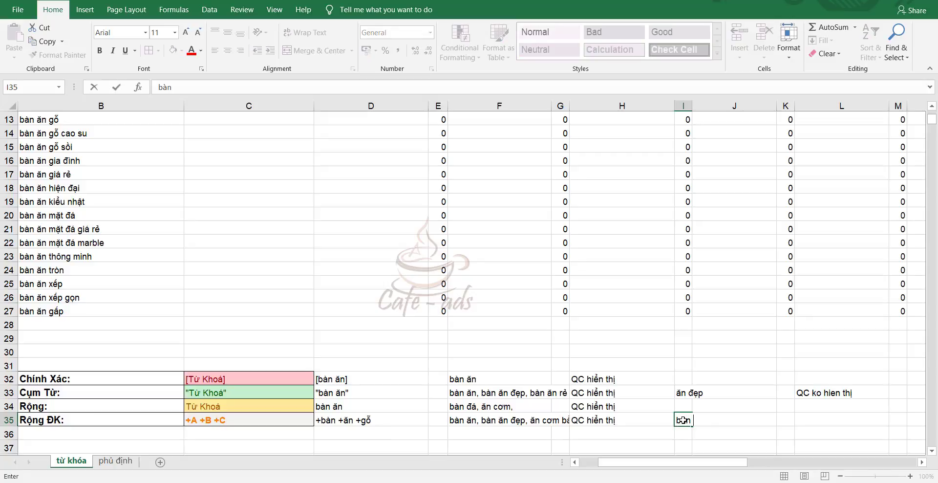
type("ăn")
key("Return")
Enter the result Qc ko hien thi in cell L35 for the Rộng ĐK example.
left_click(809, 419)
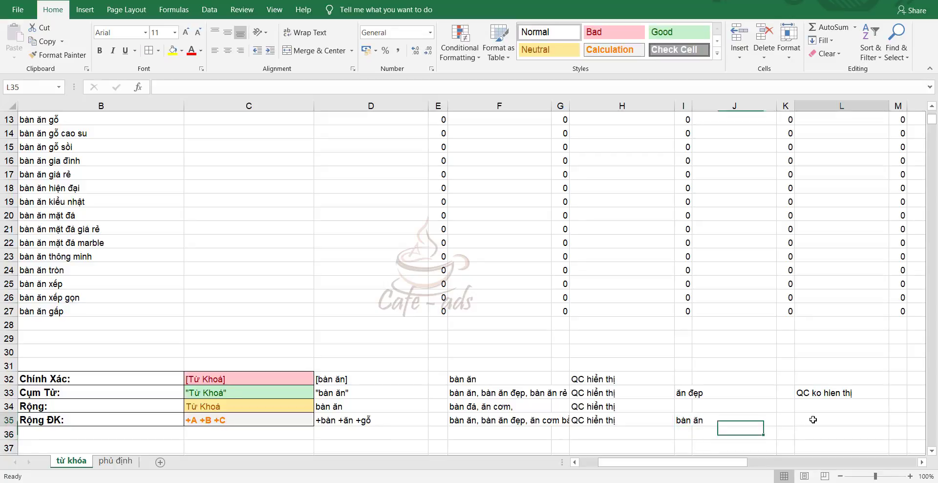
type("Qc")
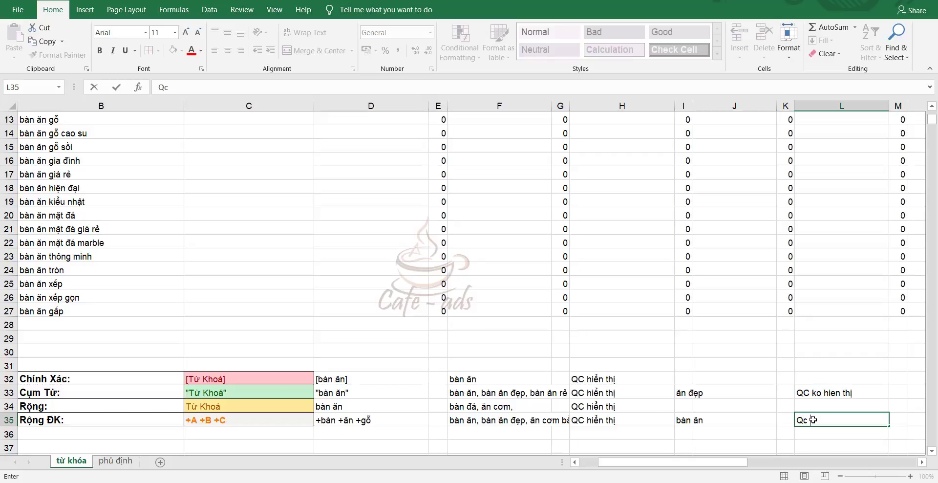
type(" ko hien thi")
key("Return")
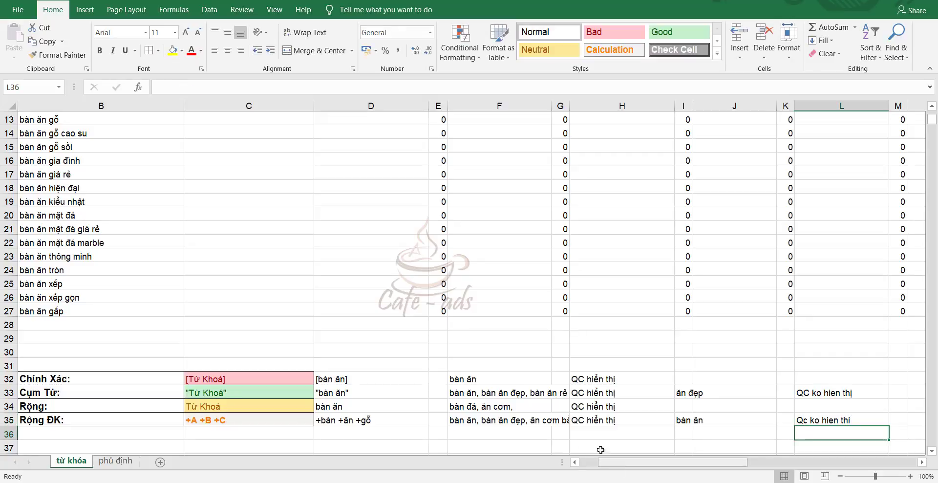
Review the non-matching Rộng ĐK example in row 35 and the Chính Xác keyword in cell D32.
left_click(819, 417)
left_click(700, 424)
left_click(683, 418)
double_click(713, 419)
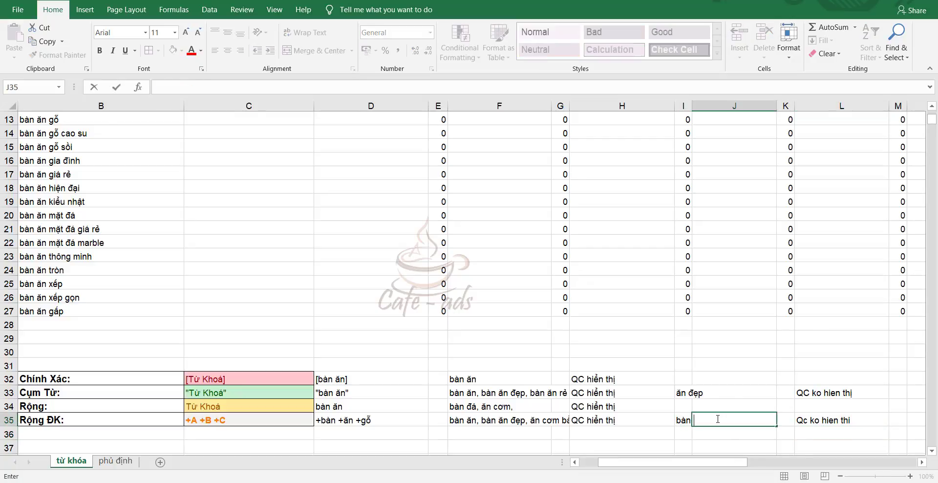
left_click(689, 420)
double_click(683, 419)
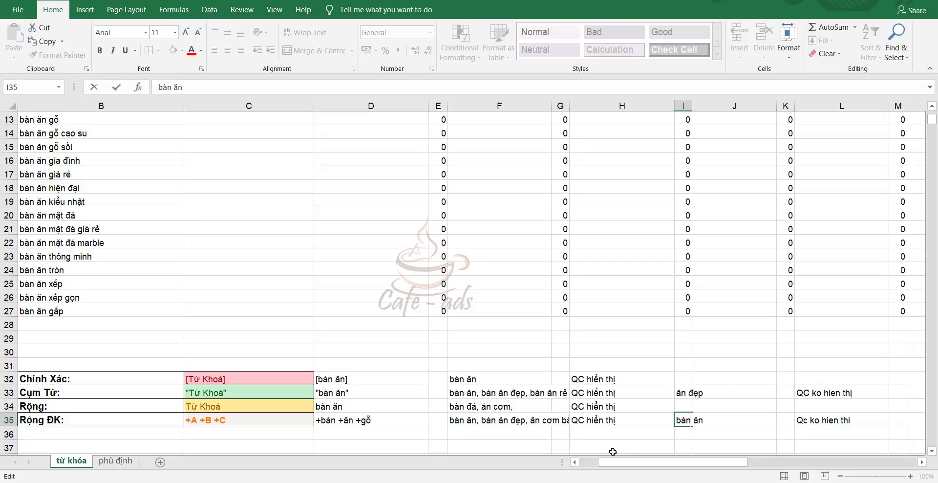
left_click(125, 374)
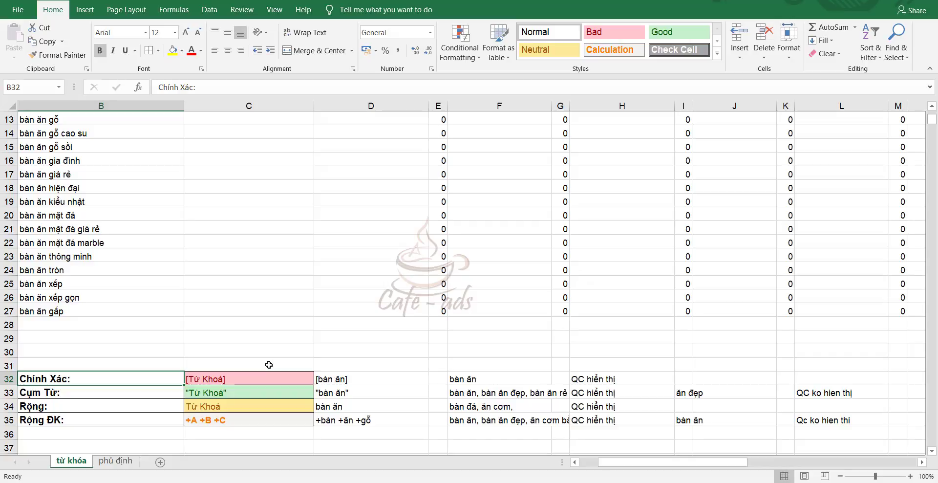
left_click_drag(126, 423, 118, 412)
left_click(100, 381)
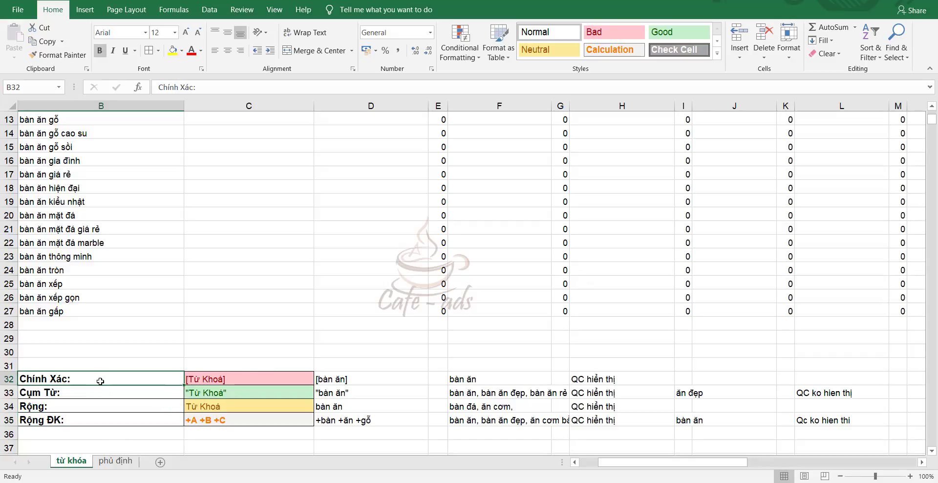
double_click(335, 377)
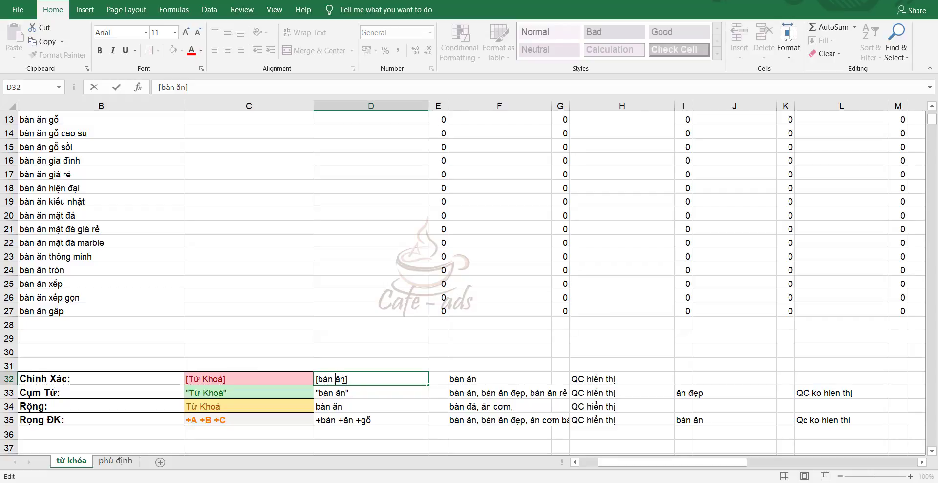
left_click_drag(346, 379, 318, 379)
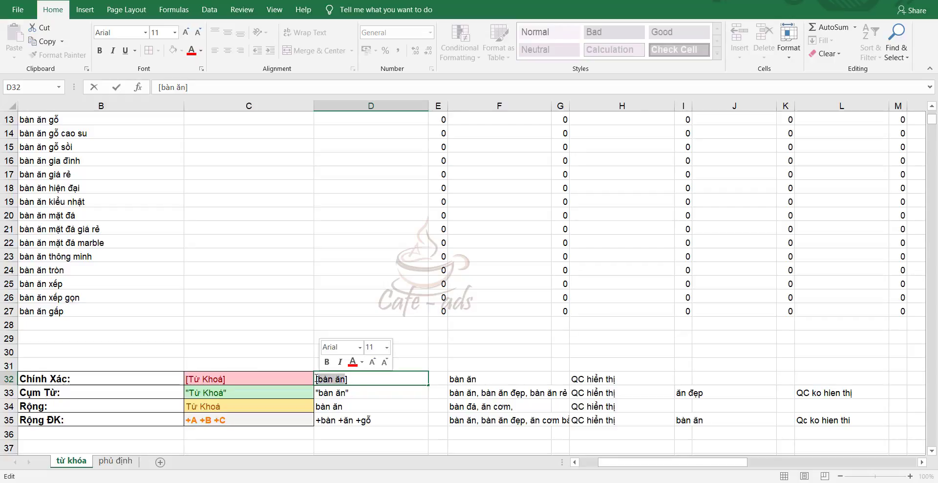
left_click(356, 406)
left_click(359, 387)
left_click(361, 380)
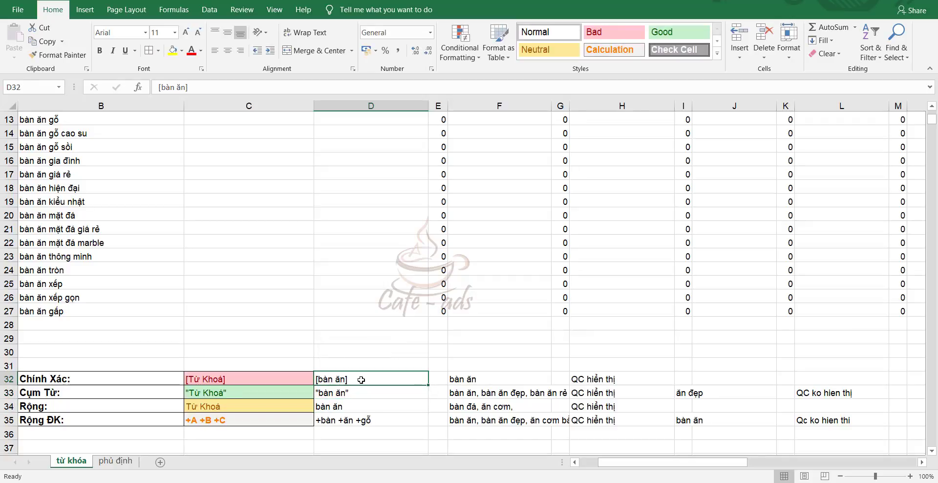
Switch to Google Ads in the browser, open the keyword planner without saving the ad group draft, and dismiss the feedback survey.
key("alt+Tab")
key("ctrl+Tab")
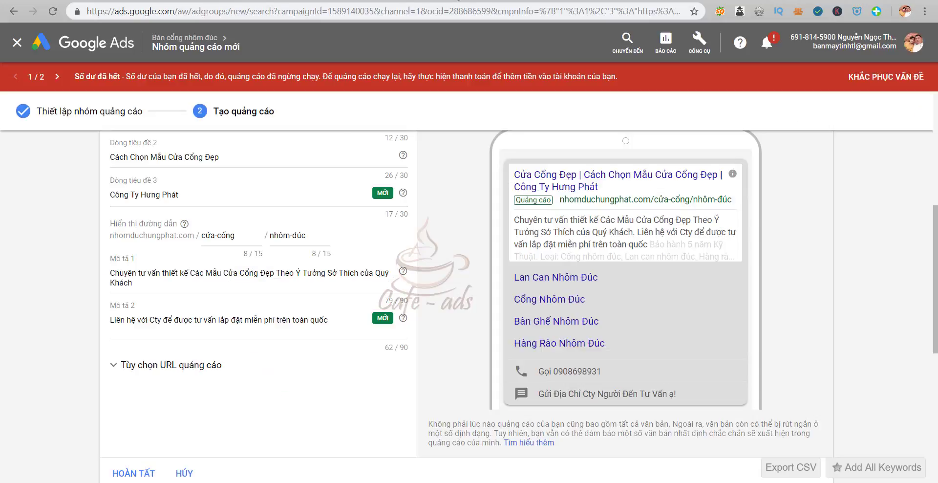
left_click(699, 43)
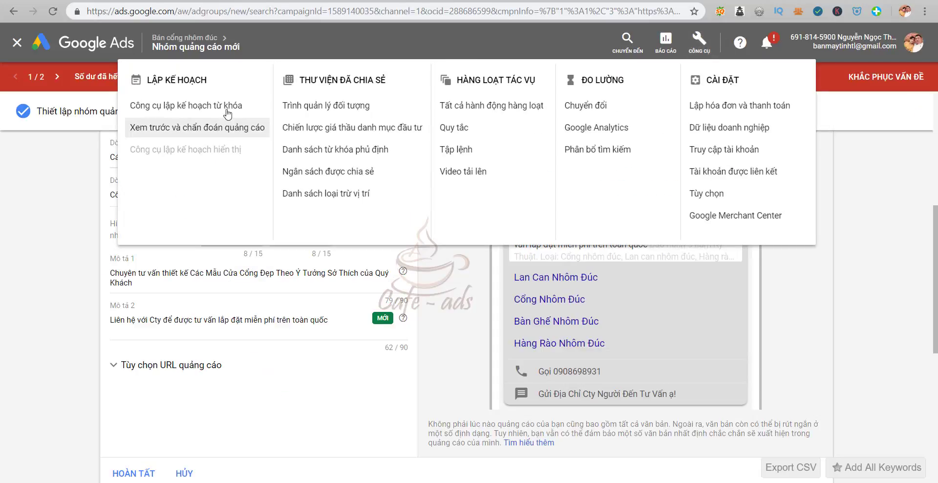
left_click(264, 108)
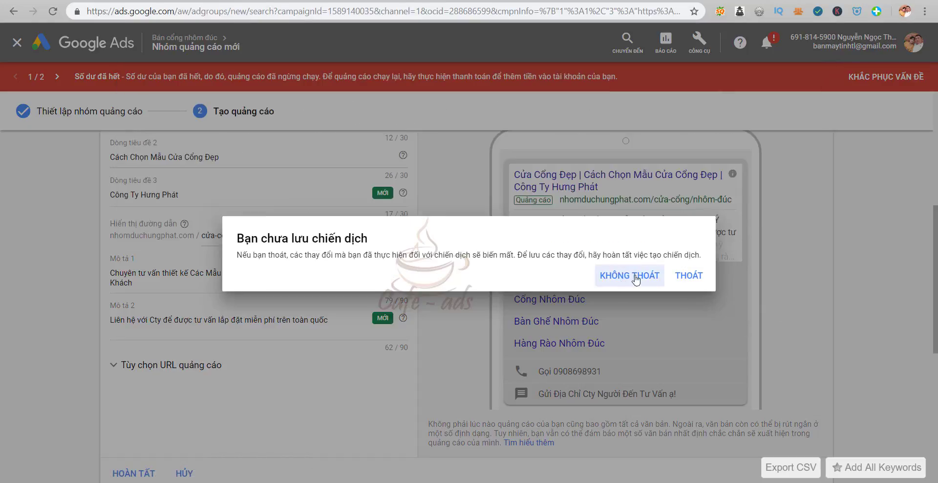
left_click(688, 275)
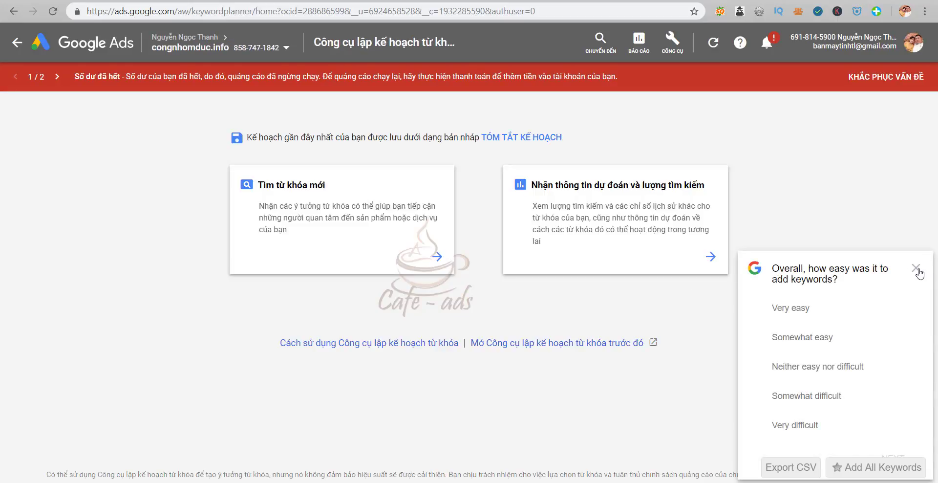
left_click(917, 270)
Find new keyword ideas for bàn ăn in the keyword planner.
left_click(402, 176)
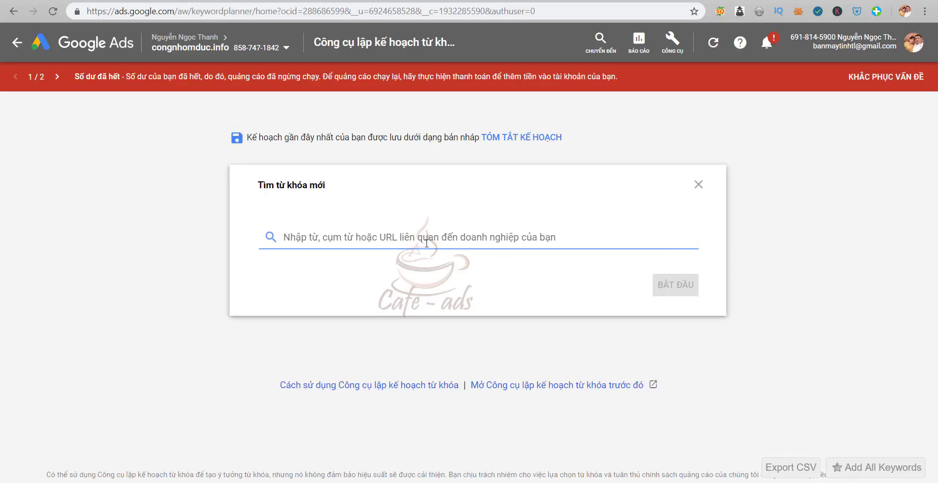
type("bàn ăn")
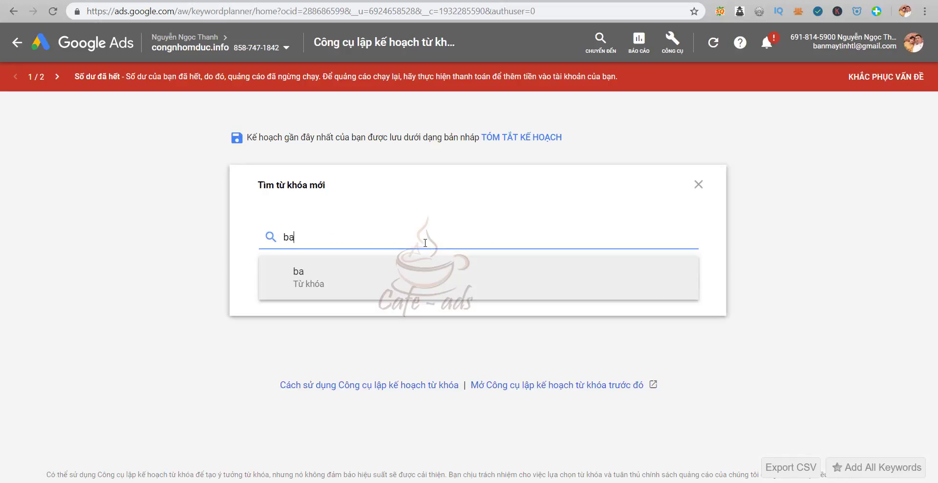
key("Return")
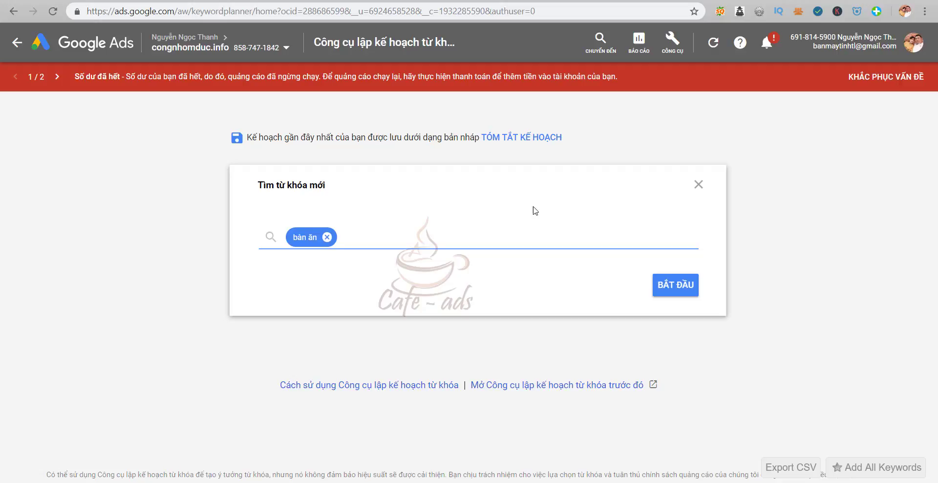
left_click(674, 290)
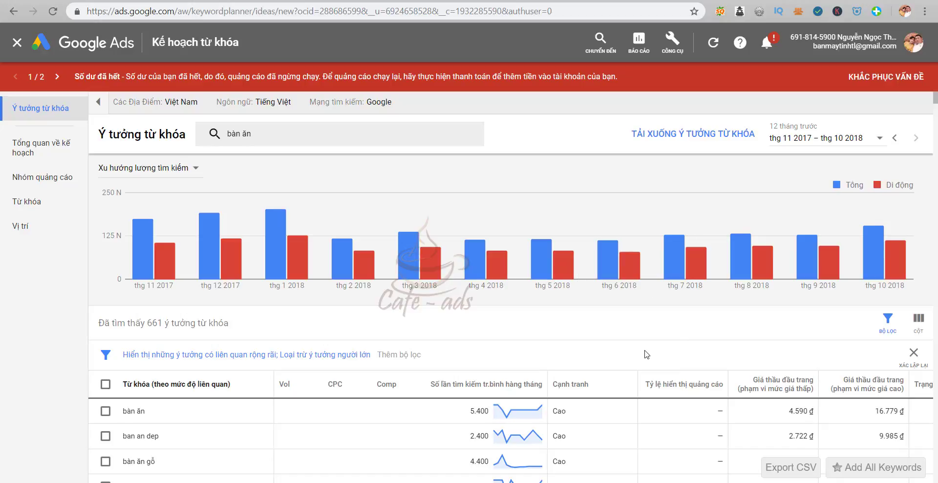
Compare the search volumes and top-of-page bids of bàn ăn, ban an dep and mau ban an dep among the keyword ideas.
scroll(652, 351, "down", 3)
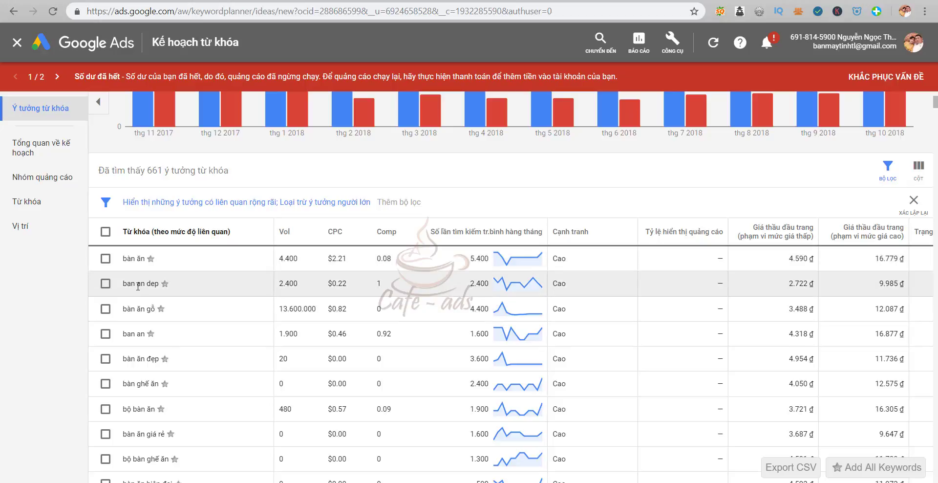
double_click(473, 285)
double_click(150, 283)
scroll(180, 347, "down", 3)
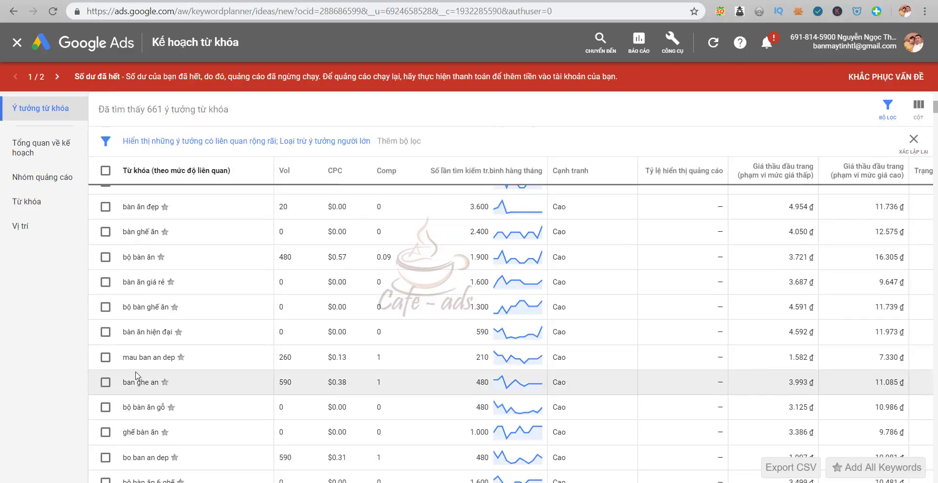
triple_click(123, 358)
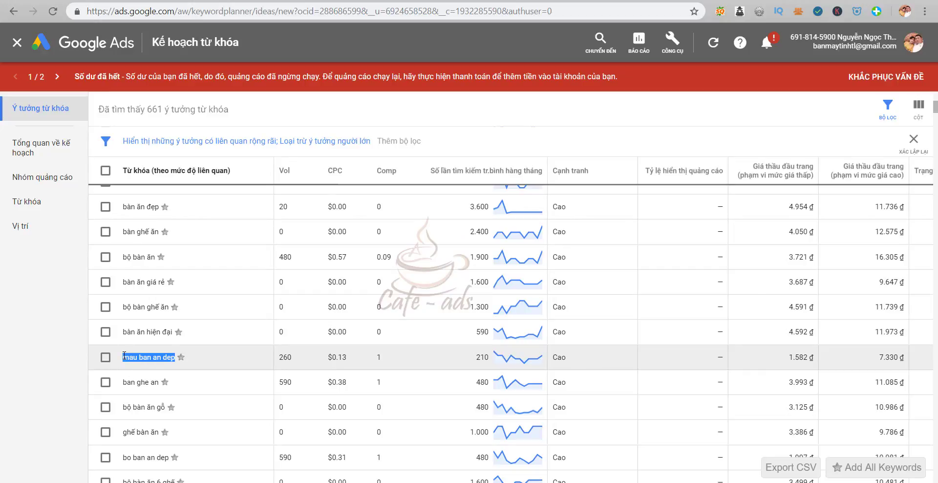
left_click_drag(879, 356, 898, 354)
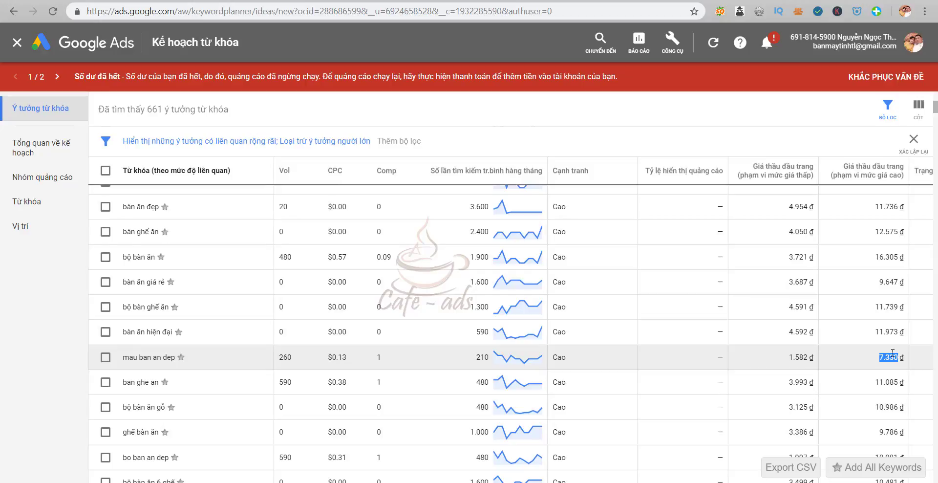
scroll(874, 356, "up", 4)
scroll(428, 337, "down", 3)
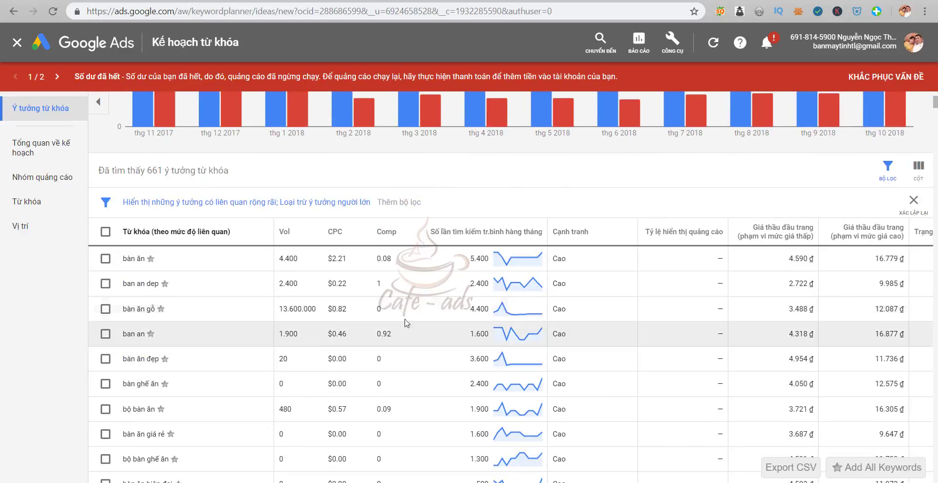
left_click_drag(876, 259, 899, 259)
scroll(883, 394, "down", 2)
scroll(883, 395, "down", 2)
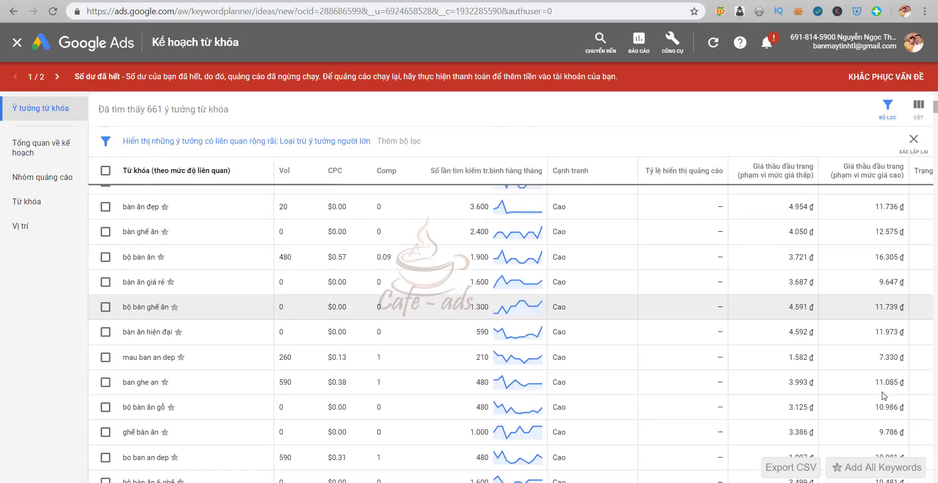
left_click_drag(123, 358, 174, 360)
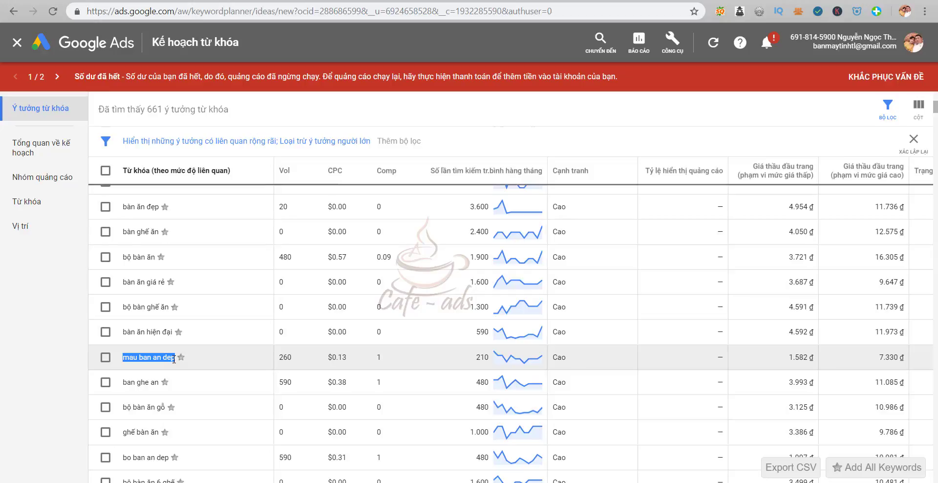
Examine mau ban an dep and ban ghe an and compare their search volumes with the other keyword ideas in the list.
left_click(128, 399)
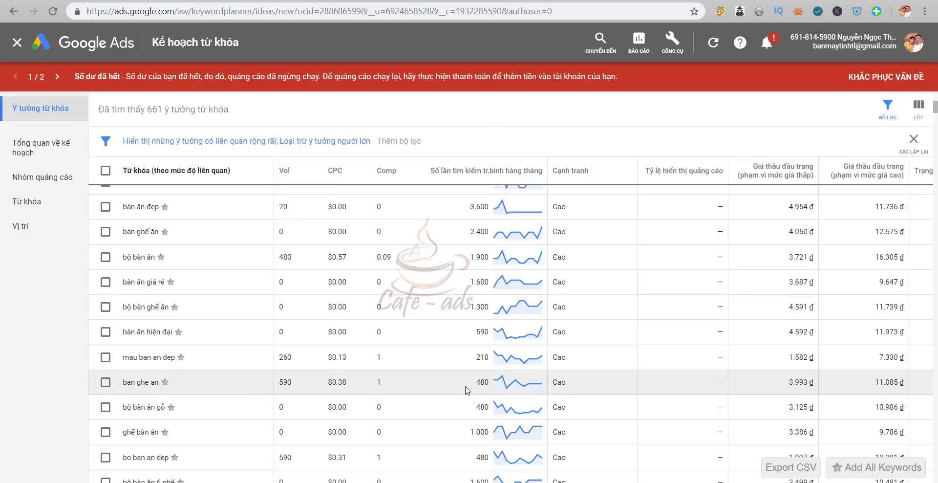
left_click_drag(160, 382, 129, 381)
left_click(127, 355)
left_click_drag(176, 357, 157, 357)
scroll(149, 353, "up", 2)
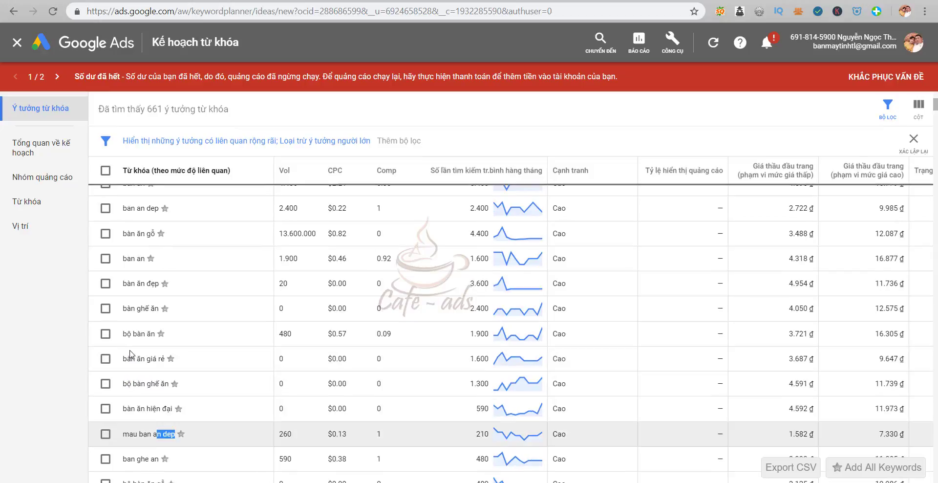
scroll(152, 427, "down", 5)
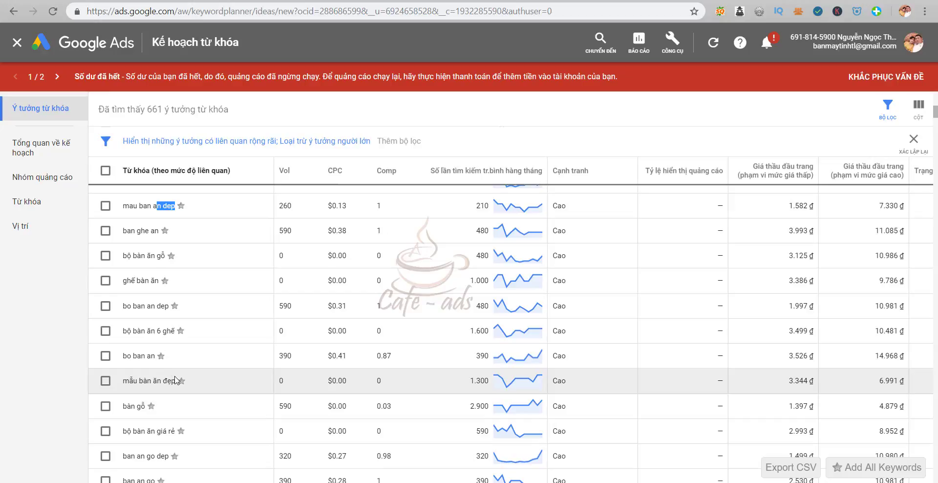
scroll(176, 380, "down", 5)
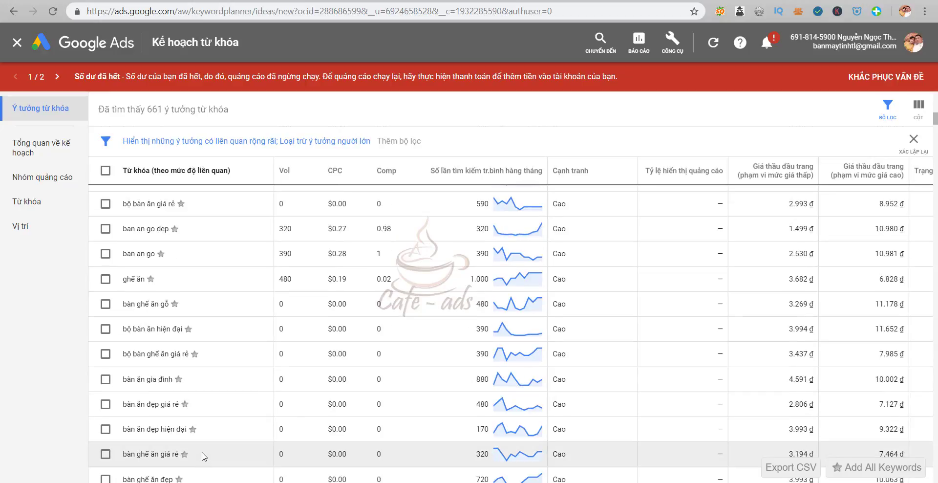
scroll(268, 446, "up", 15)
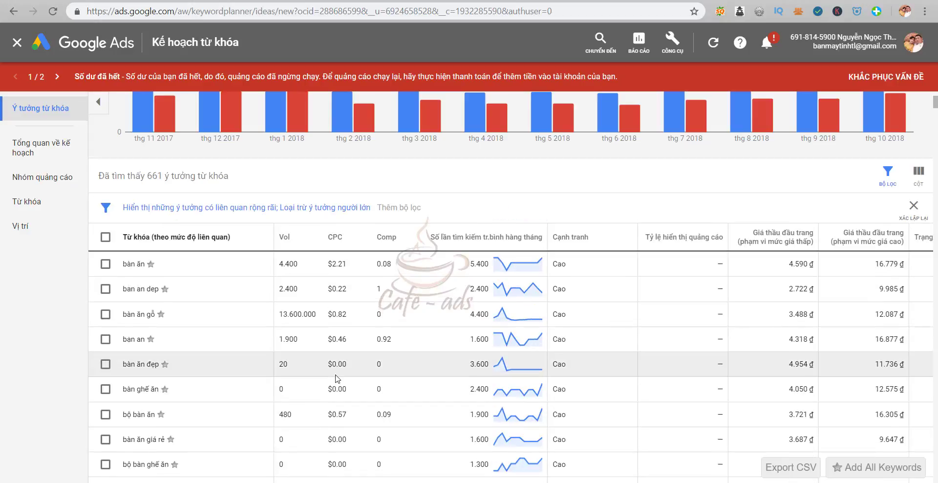
scroll(336, 378, "up", 4)
scroll(333, 380, "down", 6)
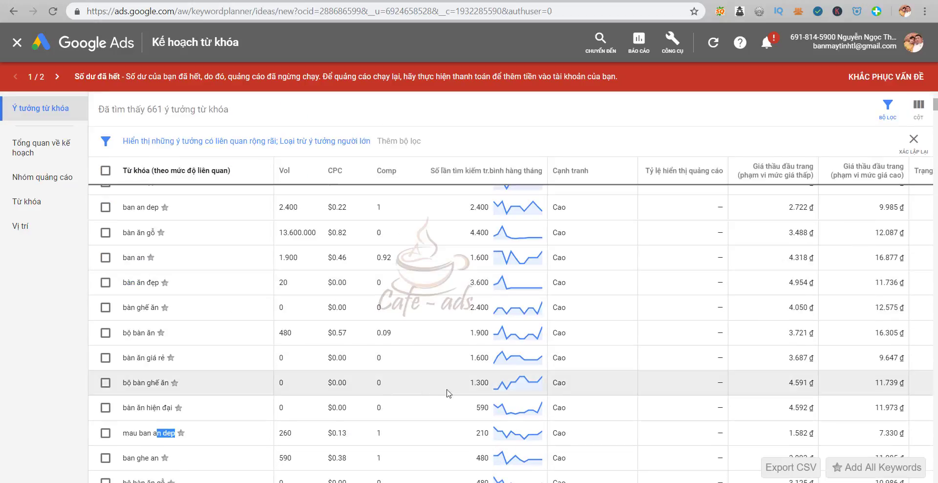
scroll(453, 390, "up", 2)
scroll(476, 374, "down", 4)
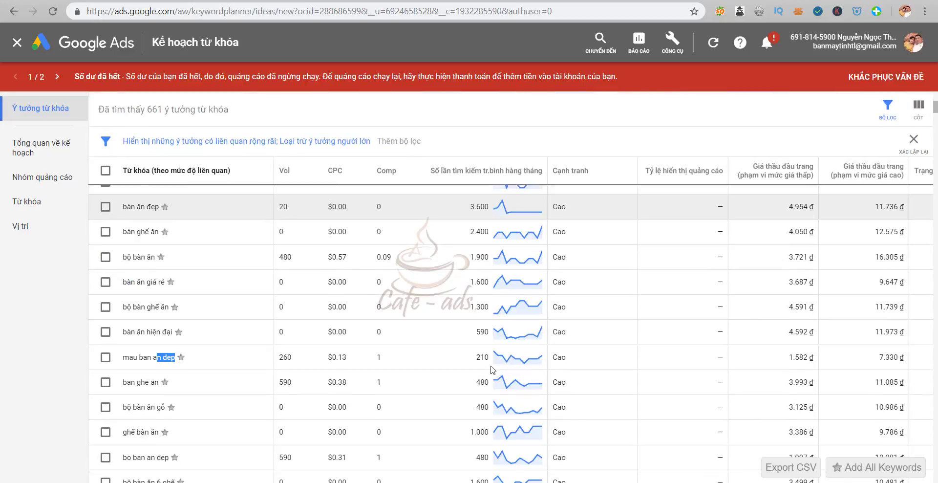
scroll(491, 376, "up", 5)
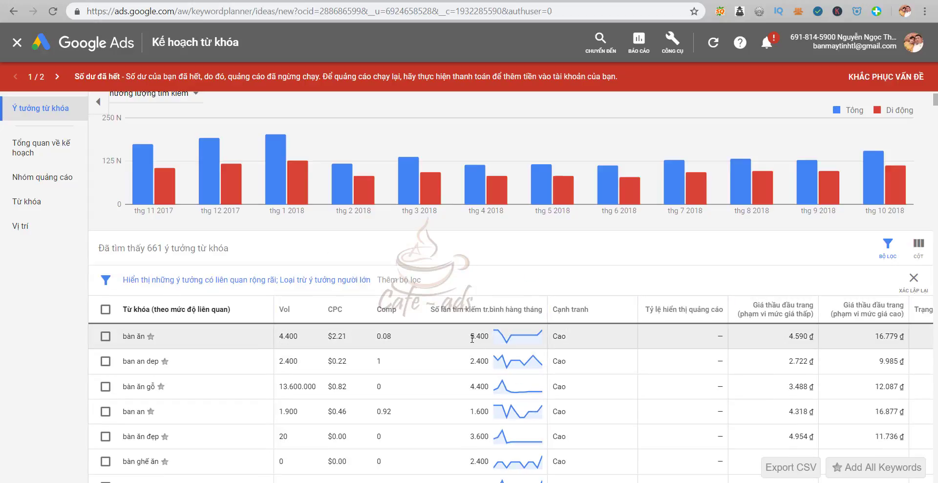
Examine the average monthly searches and the high-range top-of-page bid of the keyword bàn ăn.
left_click_drag(471, 337, 494, 339)
left_click(478, 336)
left_click_drag(875, 335, 898, 336)
left_click(471, 343)
triple_click(125, 336)
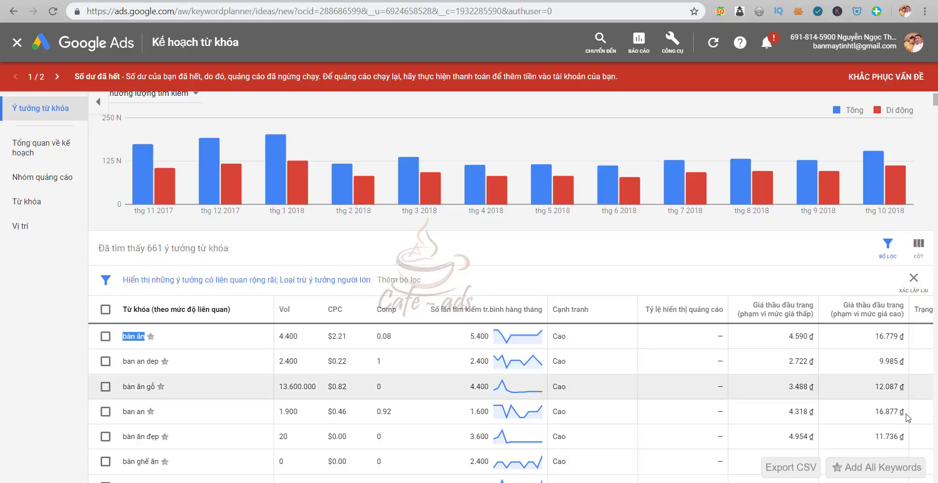
left_click_drag(875, 336, 899, 336)
left_click(842, 343)
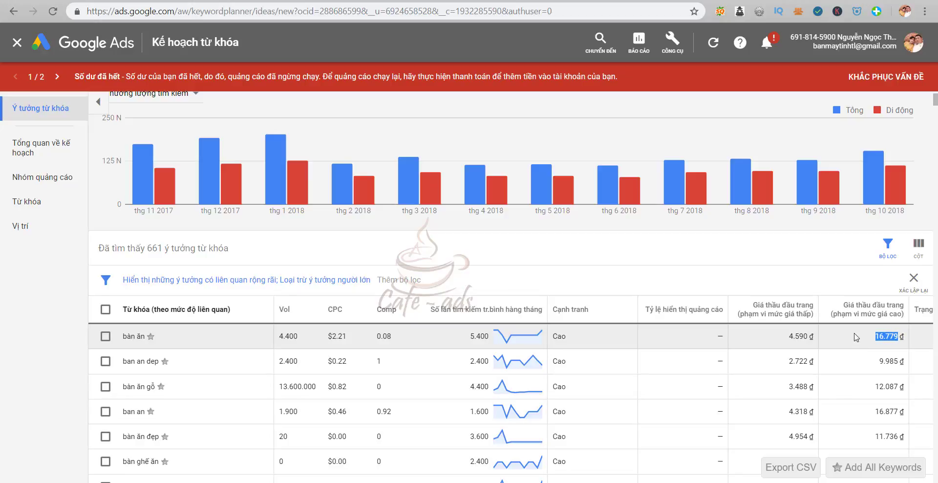
left_click(487, 335)
left_click_drag(488, 336, 470, 336)
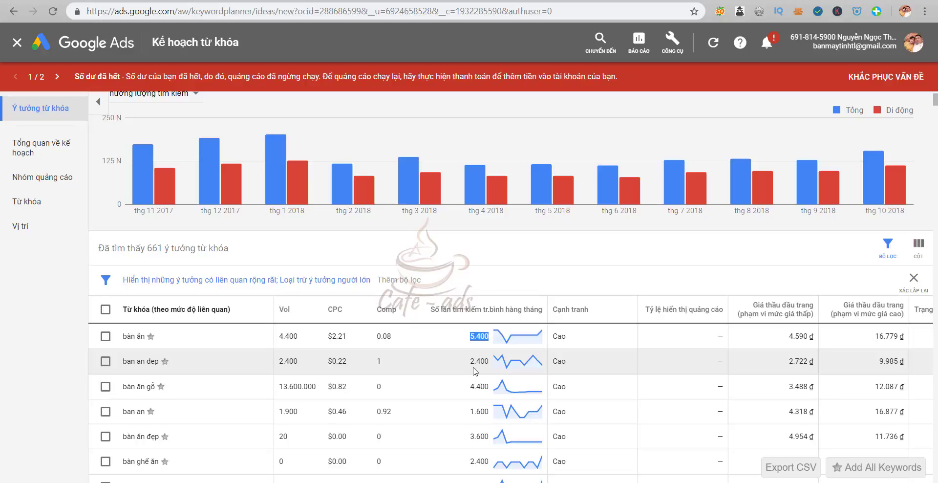
left_click_drag(875, 336, 899, 336)
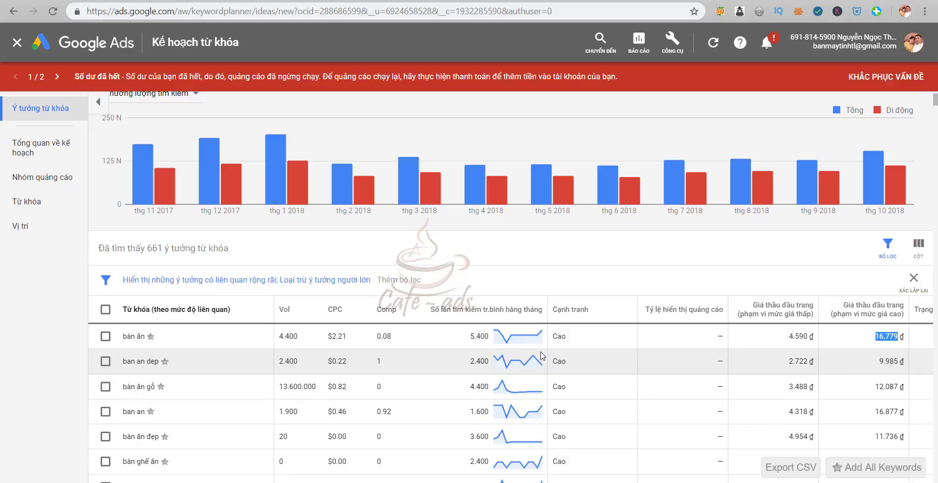
Look through the longer keyword variations among the ideas and recheck the high-range top-of-page bid of bàn ăn.
scroll(541, 356, "down", 10)
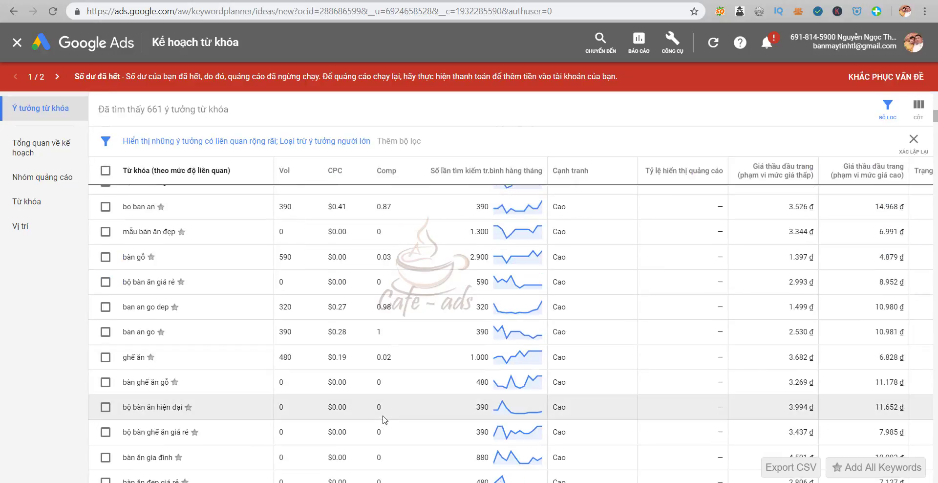
scroll(405, 402, "up", 10)
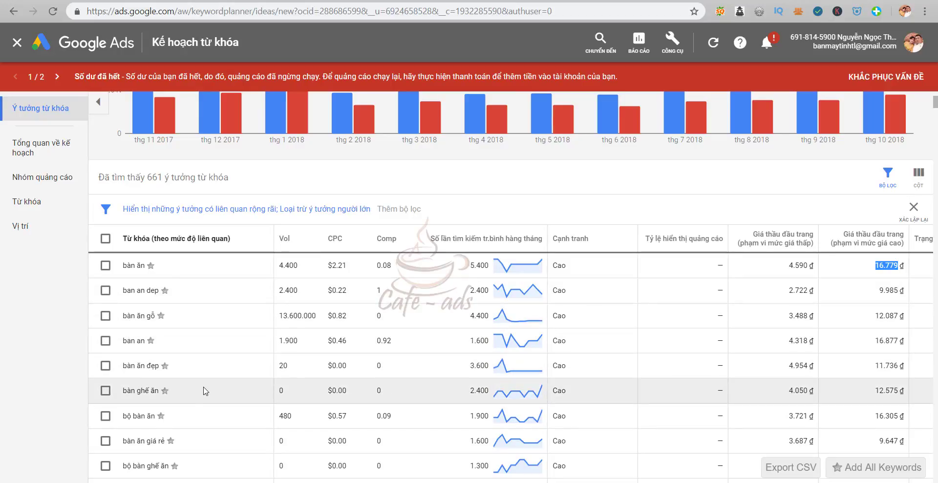
scroll(207, 432, "down", 5)
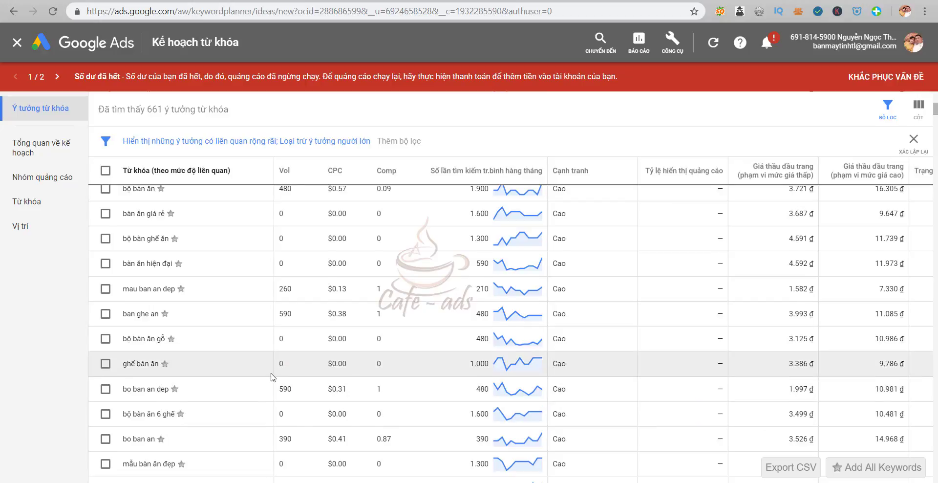
scroll(272, 376, "up", 5)
scroll(272, 377, "down", 3)
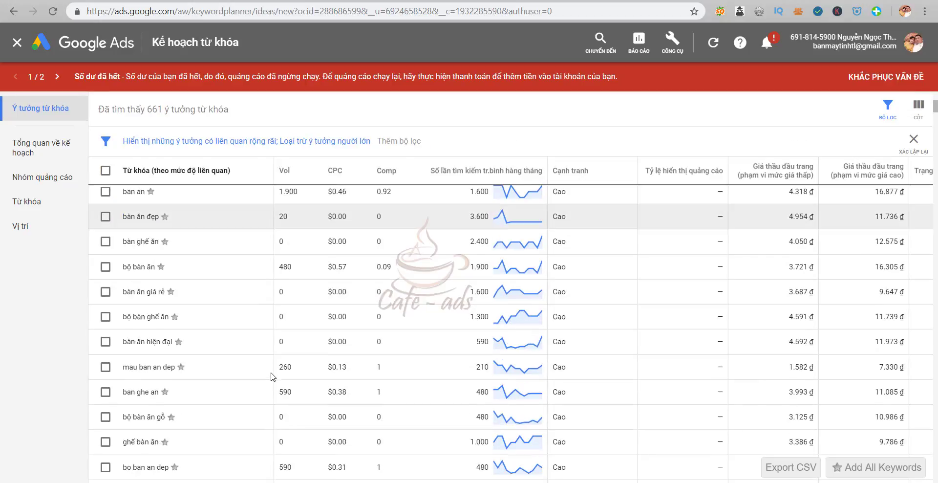
scroll(272, 376, "up", 3)
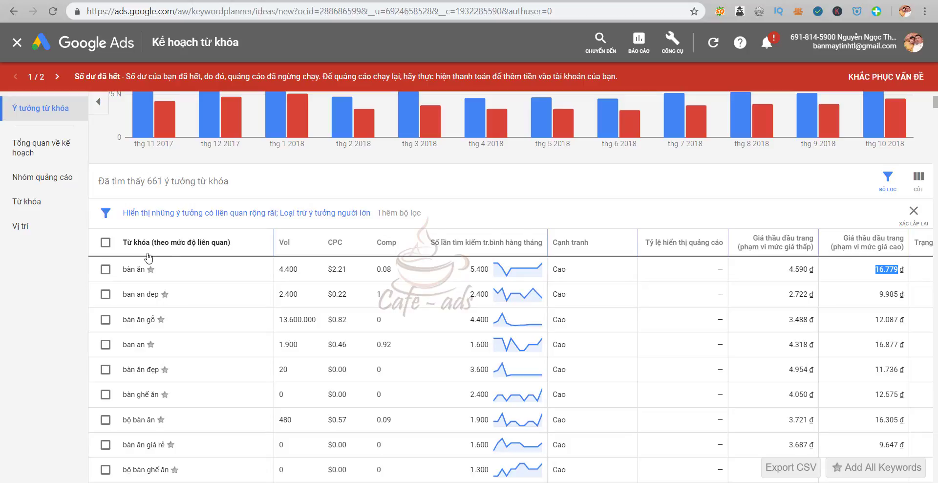
left_click(125, 274)
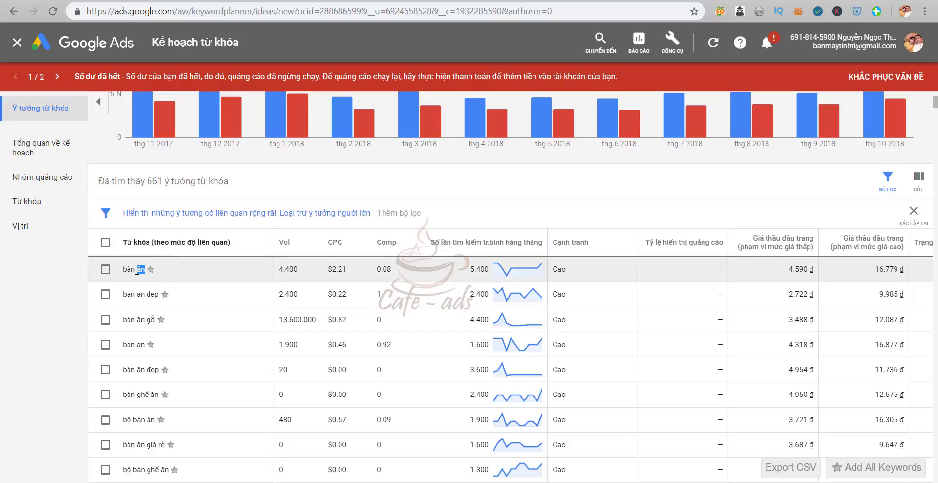
left_click_drag(884, 270, 873, 270)
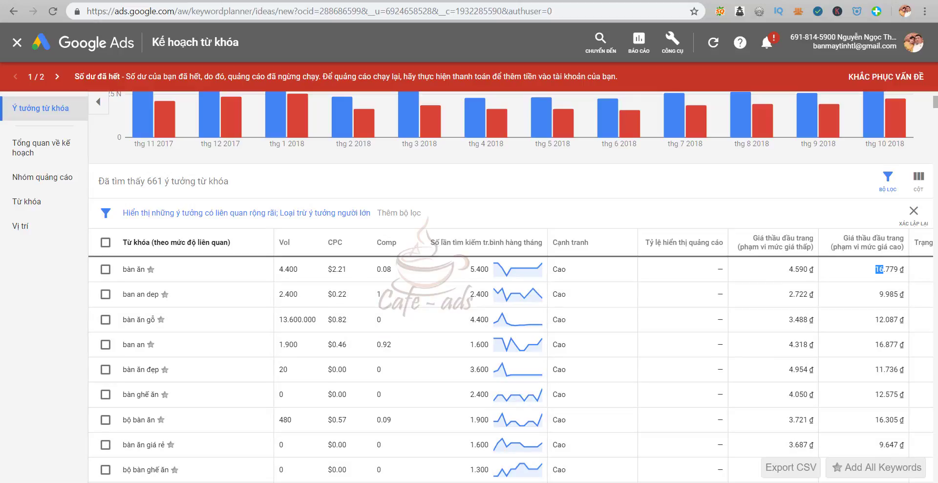
Switch to the keyword ban an.xlsx workbook in Excel and select the match-type table in B32:L35.
mouse_move(543, 482)
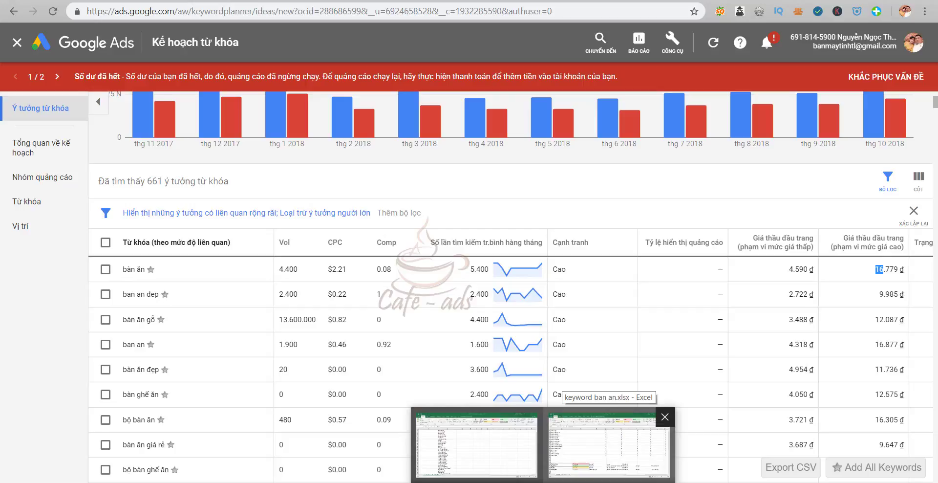
left_click(609, 445)
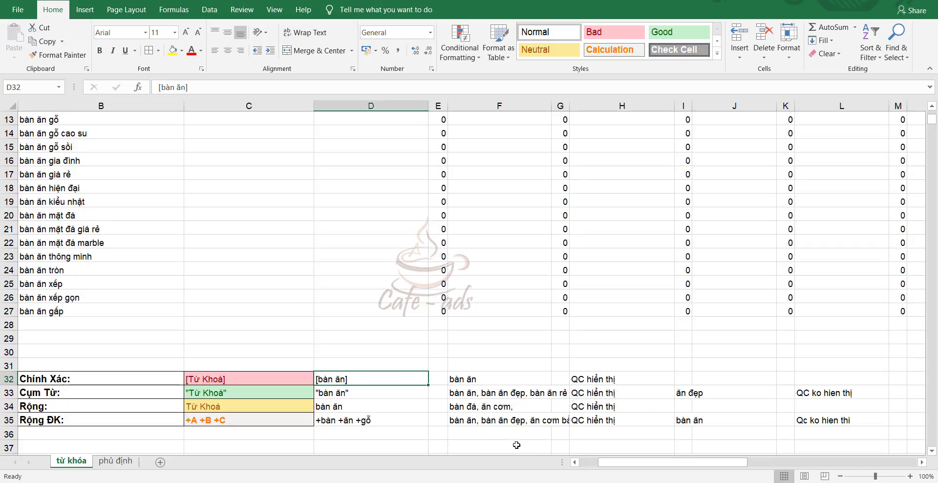
left_click(43, 378)
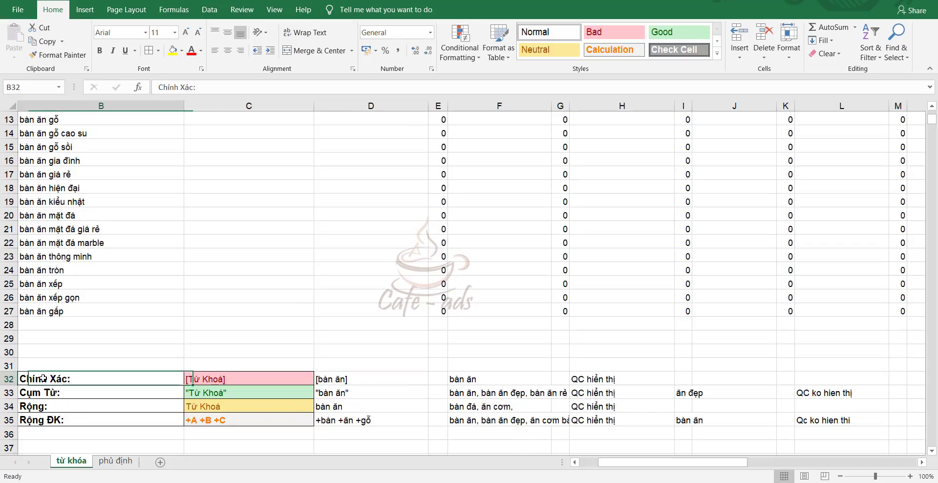
left_click_drag(43, 378, 863, 419)
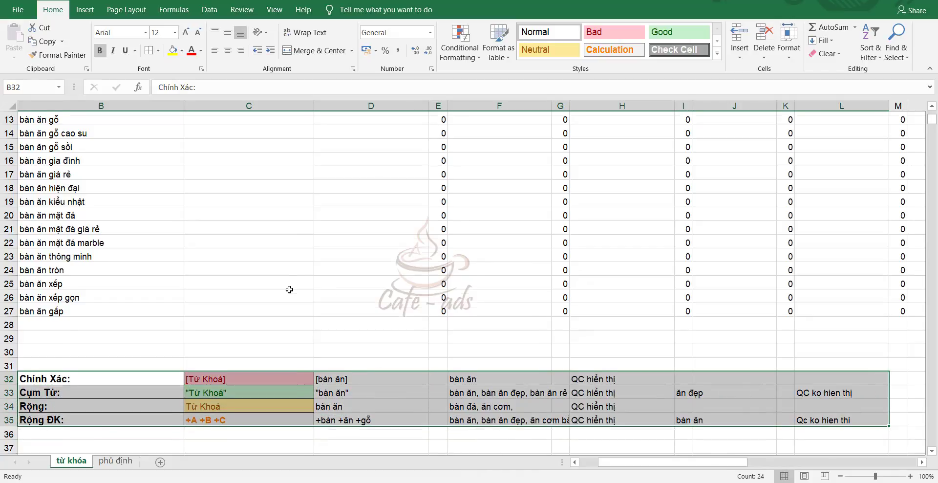
Review the Nhóm and Từ Khóa columns of the từ khóa sheet, starting from the keyword bàn ăn in cell B2.
scroll(287, 292, "up", 4)
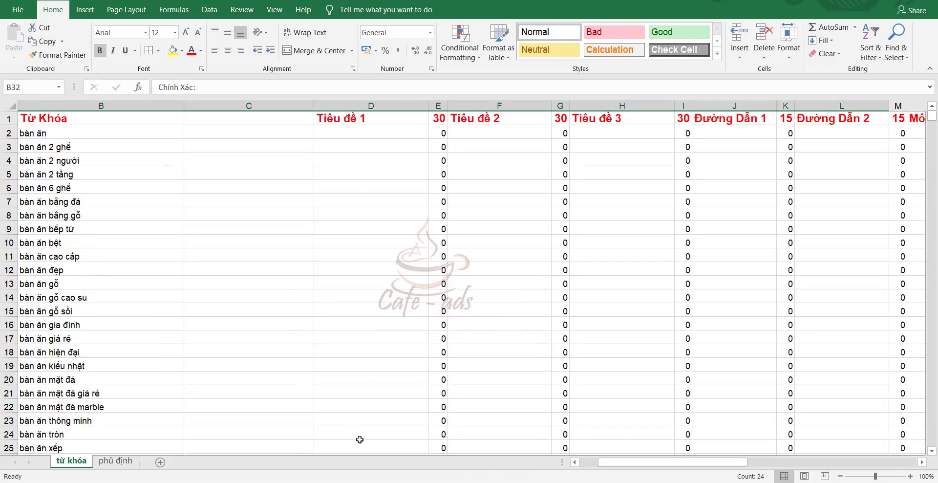
left_click_drag(611, 462, 569, 464)
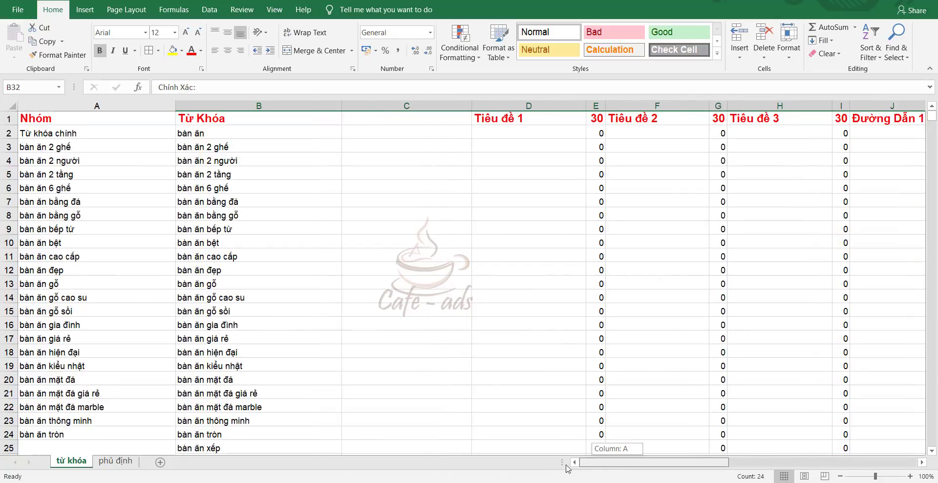
left_click(235, 189)
left_click(217, 136)
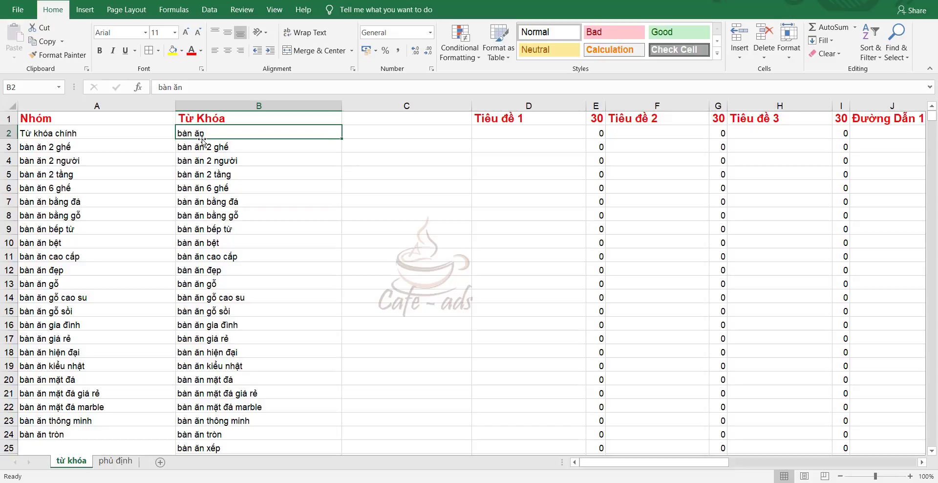
scroll(236, 305, "down", 3)
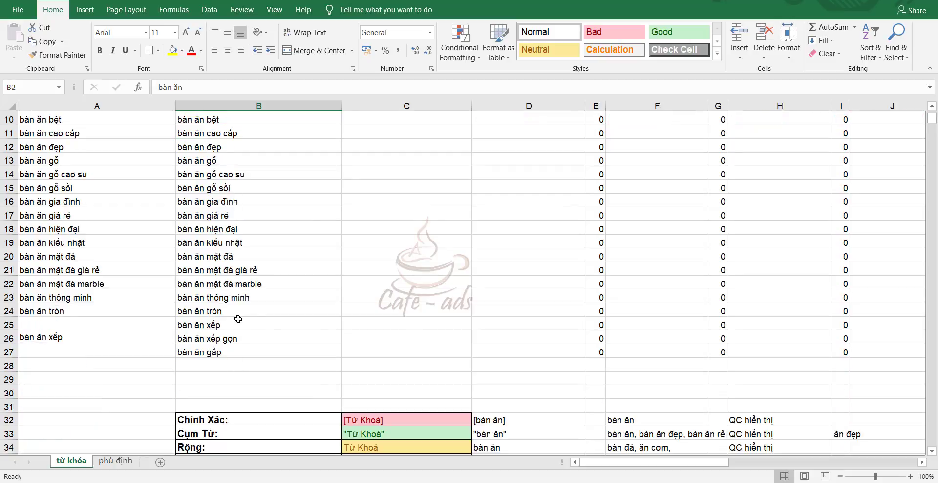
scroll(234, 313, "up", 3)
key("Down")
key("Down")
key("Down")
Find all cells containing the B2 keyword bàn ăn and enlarge the search dialog to look through the matches.
left_click(205, 135)
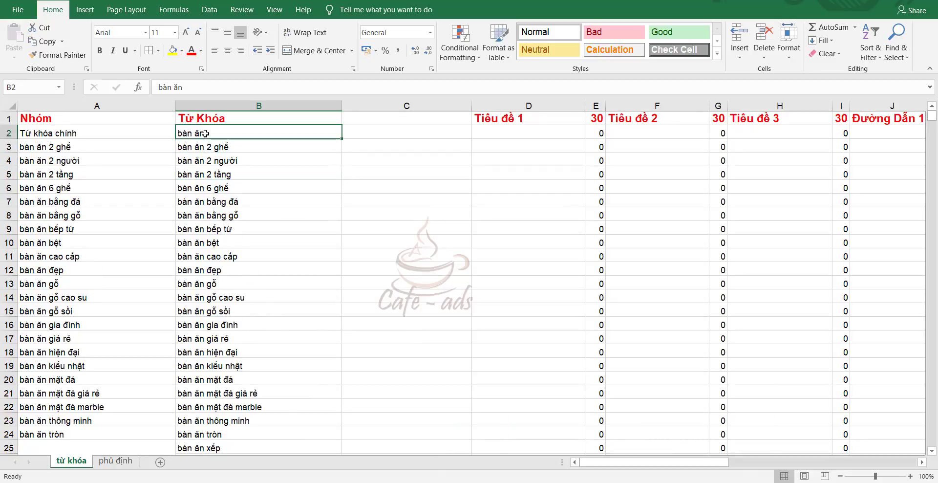
key("ctrl+c")
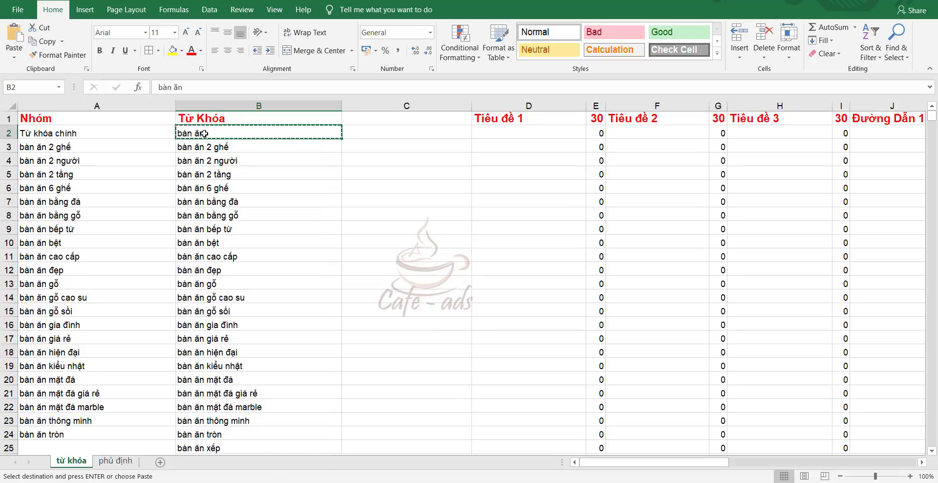
key("ctrl+f")
key("ctrl+v")
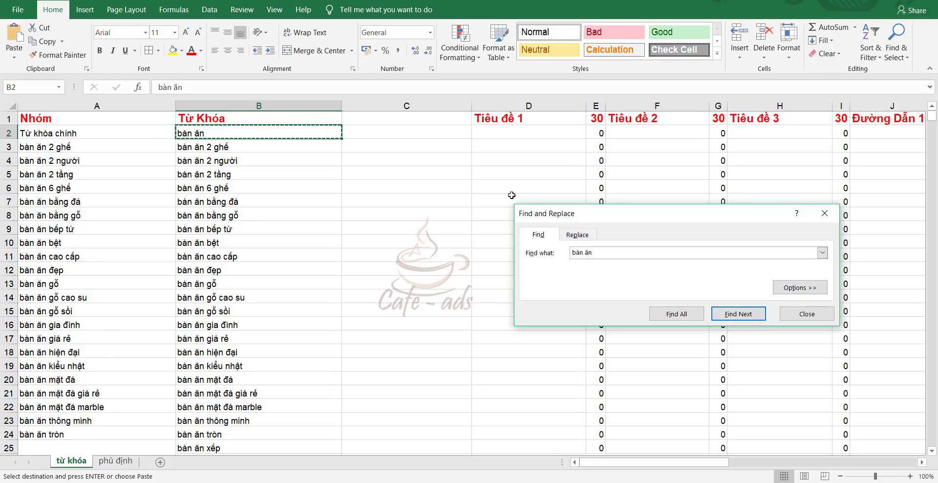
left_click(685, 315)
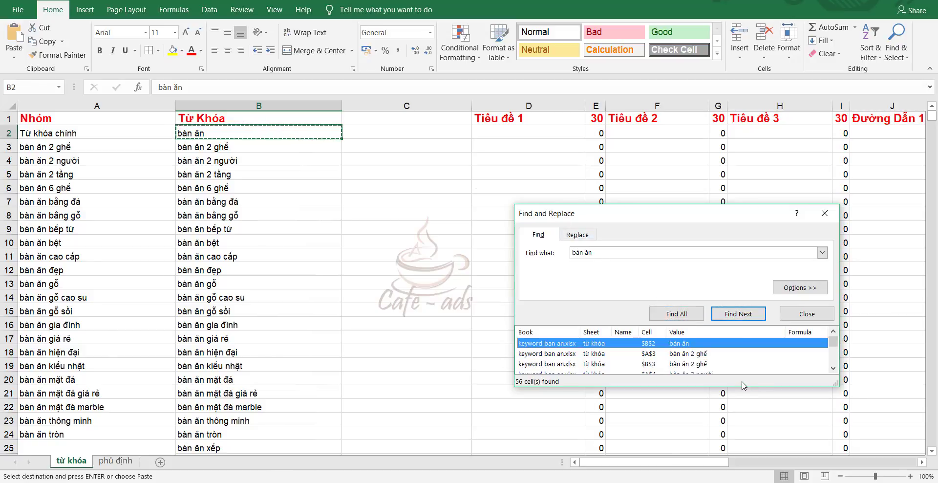
left_click_drag(834, 383, 837, 433)
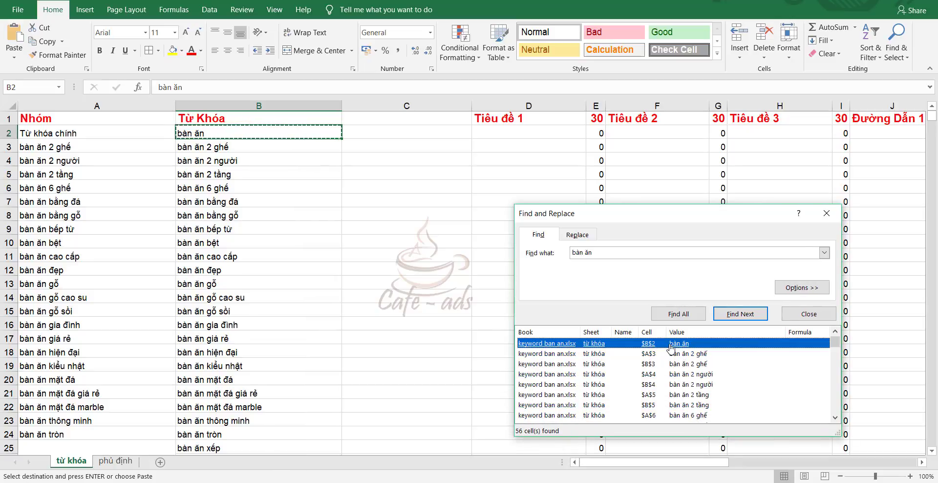
scroll(677, 411, "down", 4)
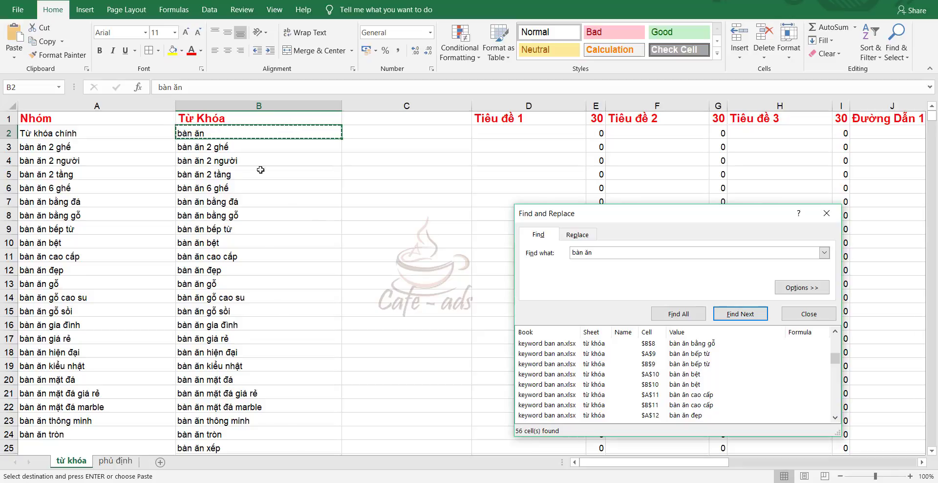
Enclose the keyword in cell B2 in square brackets as [bàn ăn], and check the notation against the match-type table.
double_click(223, 132)
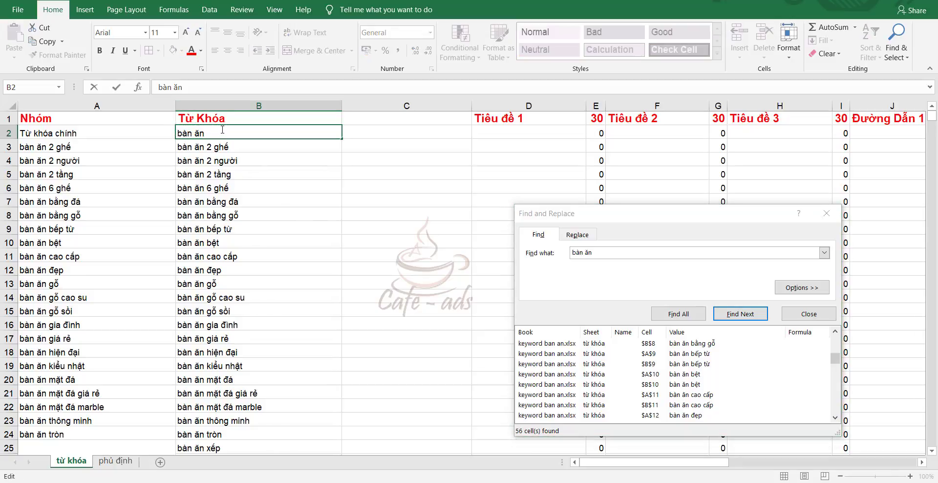
type("]")
type("[")
scroll(324, 344, "down", 4)
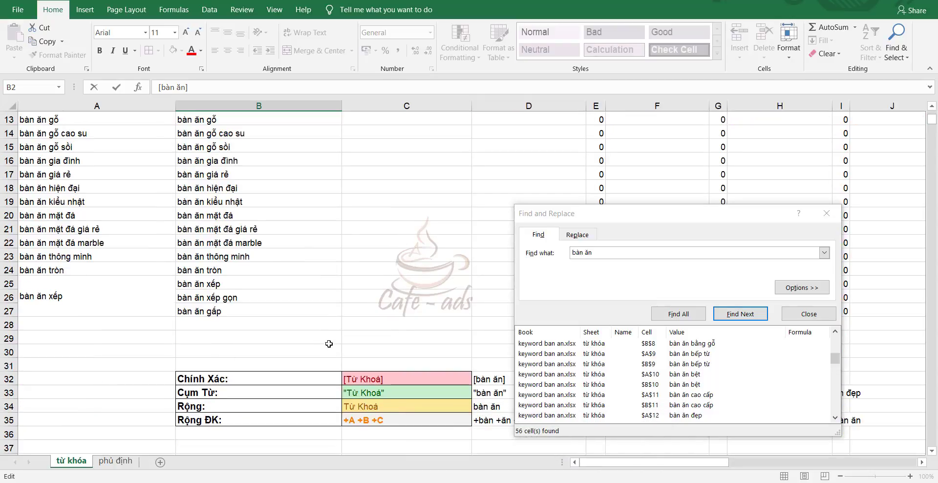
scroll(323, 298, "up", 4)
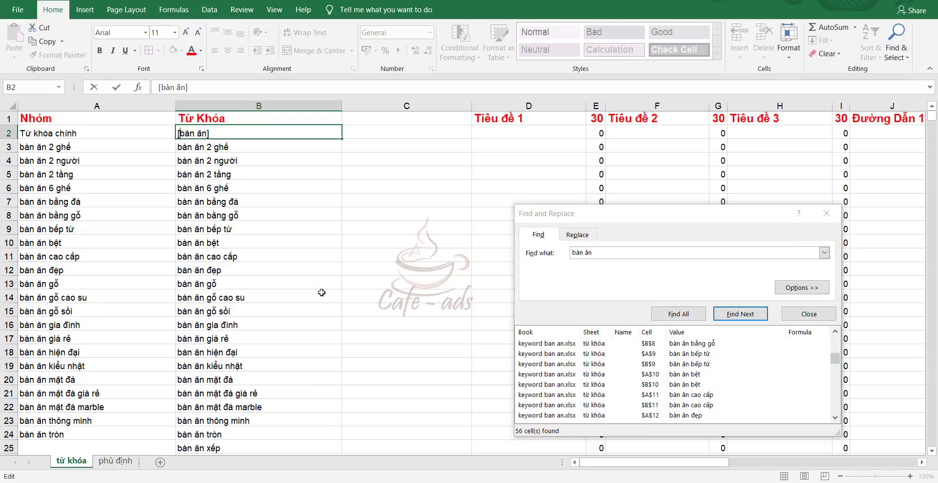
Find all cells containing the B3 keyword bàn ăn 2 ghế.
left_click(233, 148)
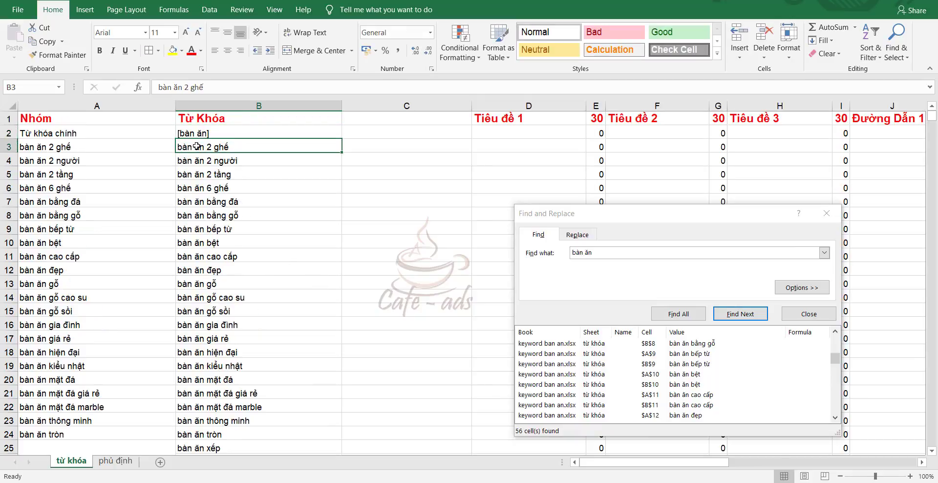
key("ctrl+c")
left_click(617, 252)
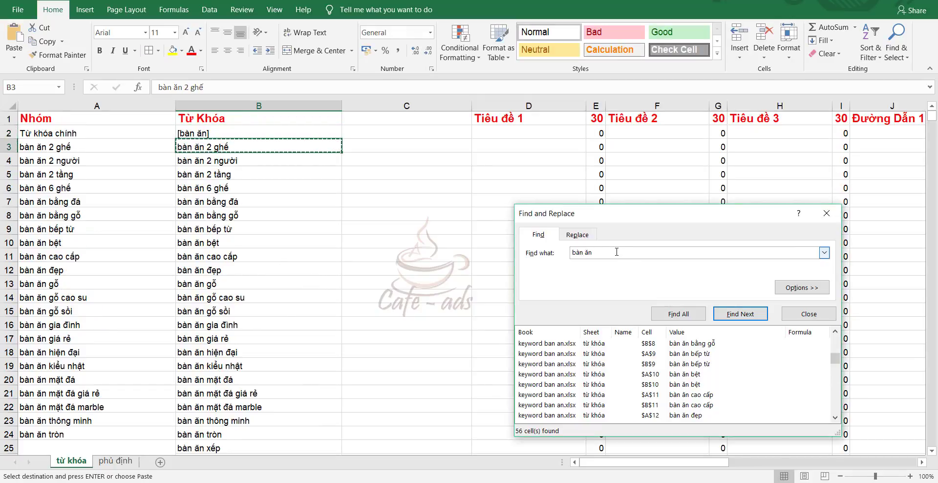
key("ctrl+a")
key("ctrl+v")
left_click(685, 316)
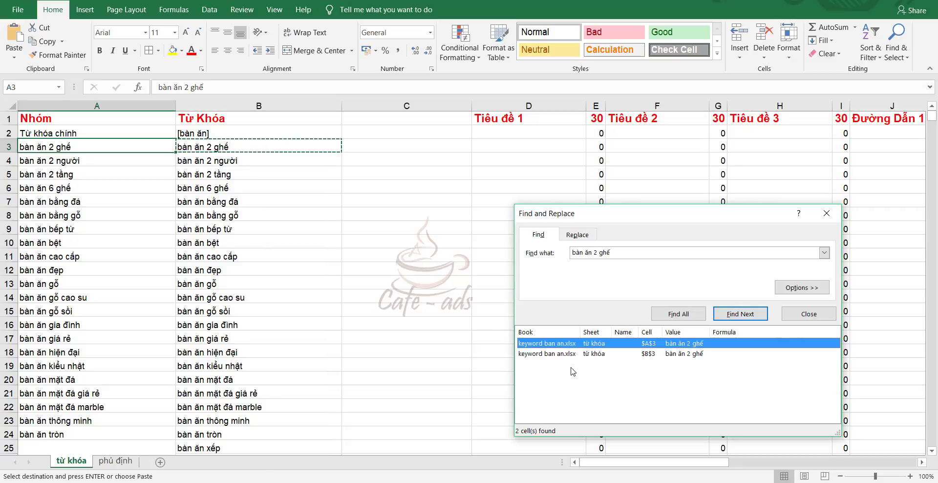
Enclose the keyword in cell B3 in square brackets as [bàn ăn 2 ghế].
left_click(236, 147)
double_click(236, 147)
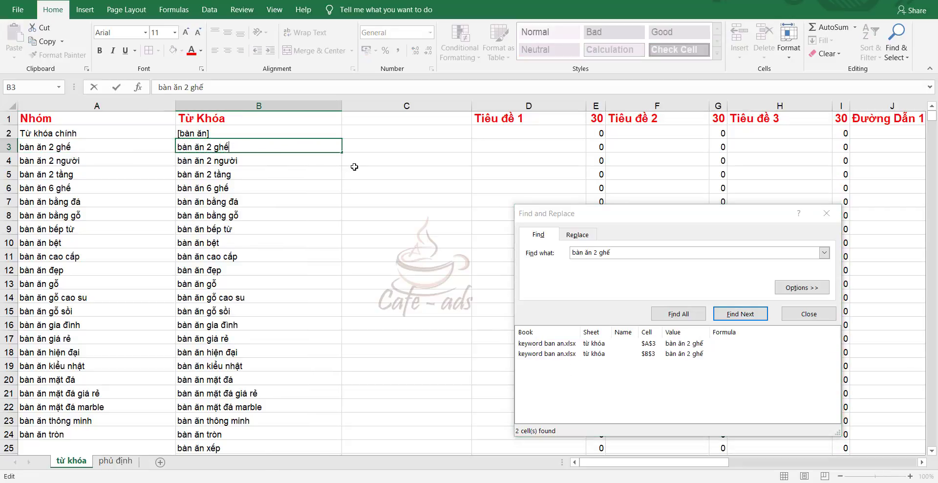
type("]")
type("[")
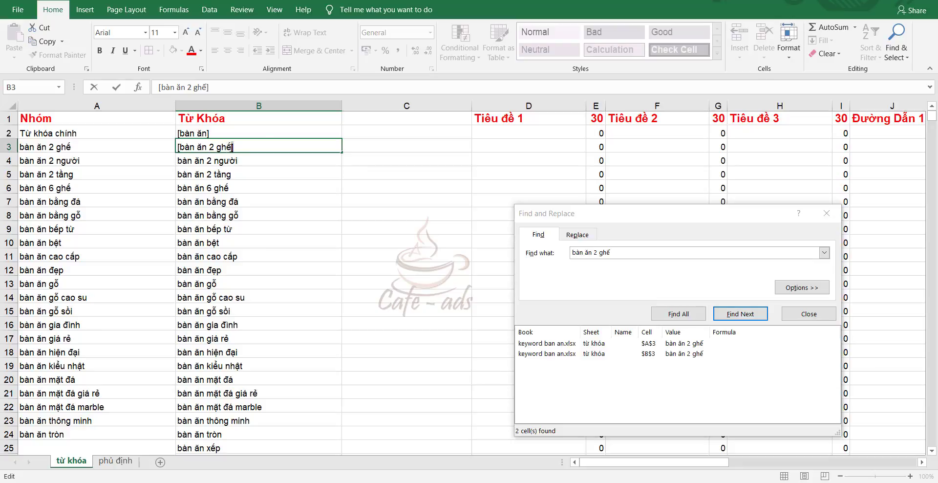
Replace the square brackets around the B3 keyword with double quotation marks, making it "bàn ăn 2 ghế".
key("BackSpace")
type("\"")
left_click(180, 146)
key("BackSpace")
type("\"")
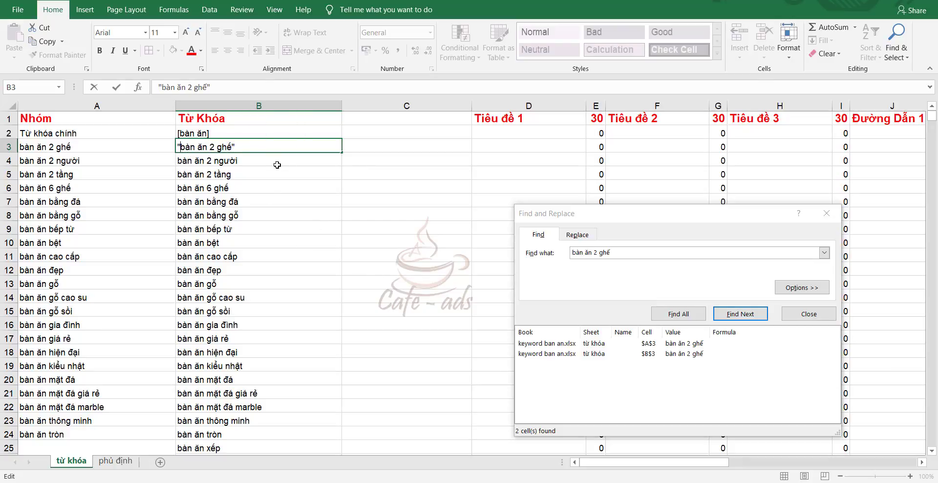
left_click(266, 175)
Compare the notation of the keywords in B2 and B3 and close the search dialog.
left_click(232, 134)
left_click(237, 147)
left_click(228, 161)
left_click(235, 137)
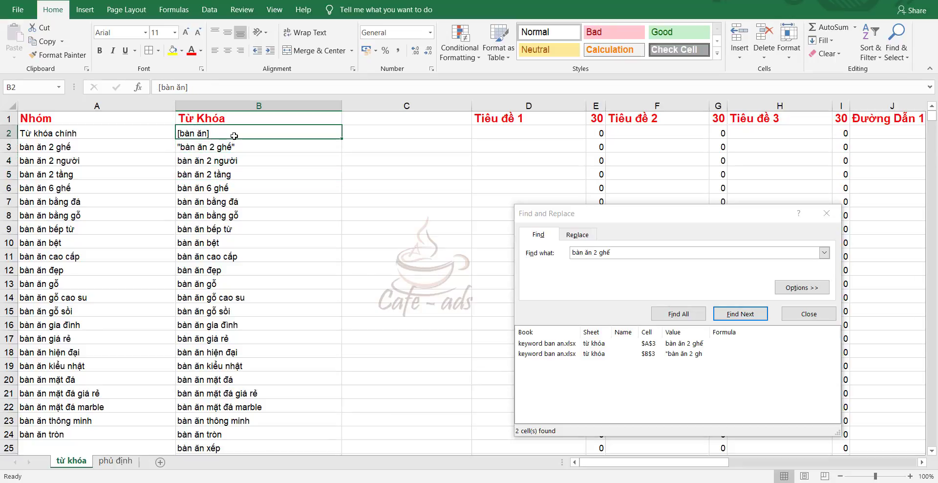
left_click(624, 256)
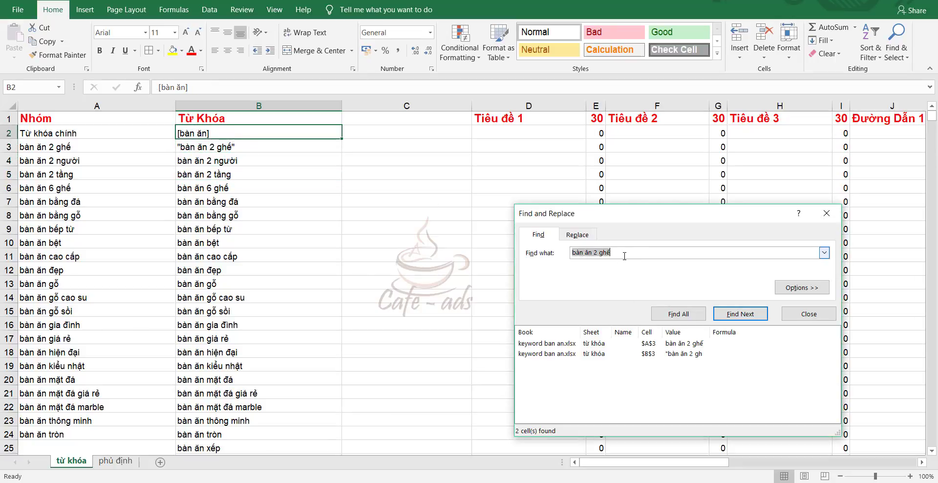
left_click(827, 214)
left_click(264, 201)
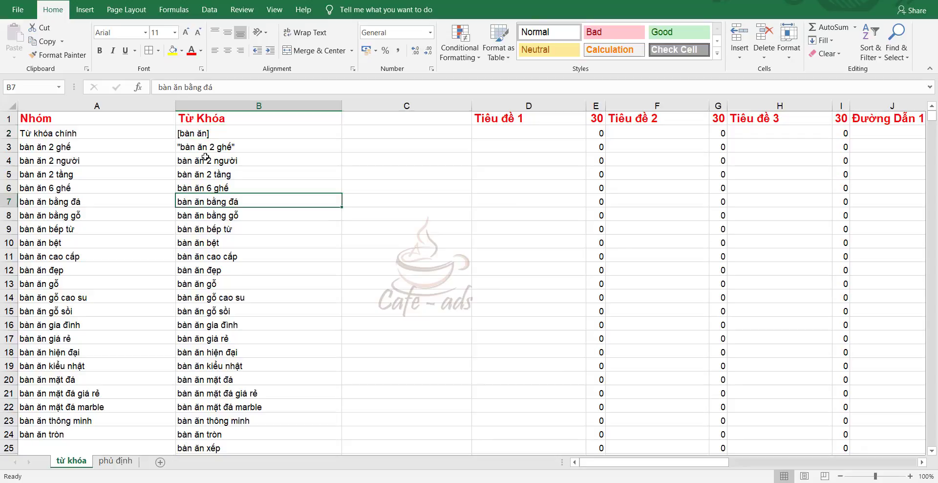
Undo the match-type notation added to the keywords in B2 and B3.
left_click(221, 131)
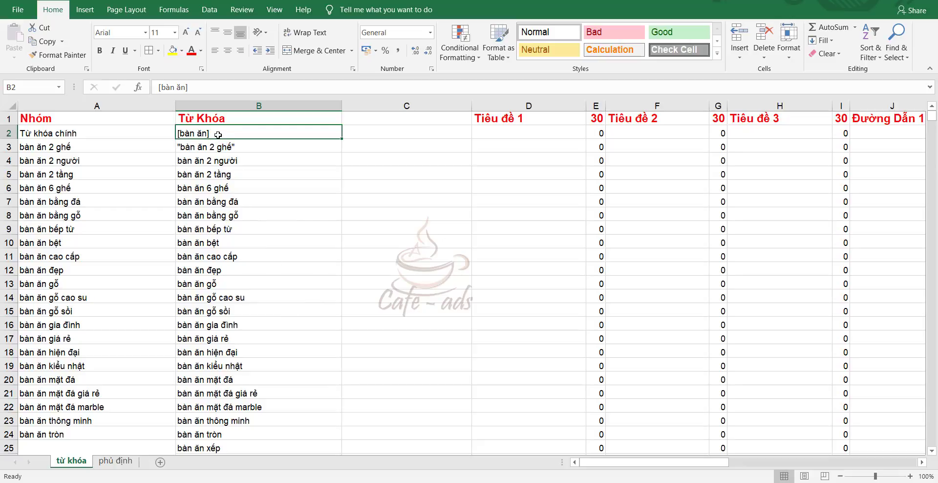
key("ctrl+z")
key("ctrl+z")
key("ctrl+z")
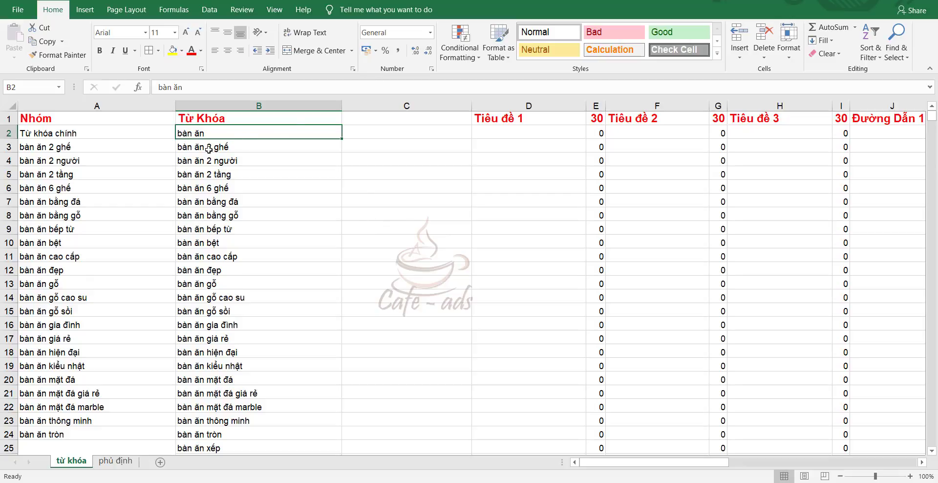
Search the sheet for all cells containing the B2 keyword bàn ăn.
left_click(268, 195)
left_click(242, 134)
key("ctrl+c")
key("ctrl+f")
key("ctrl+v")
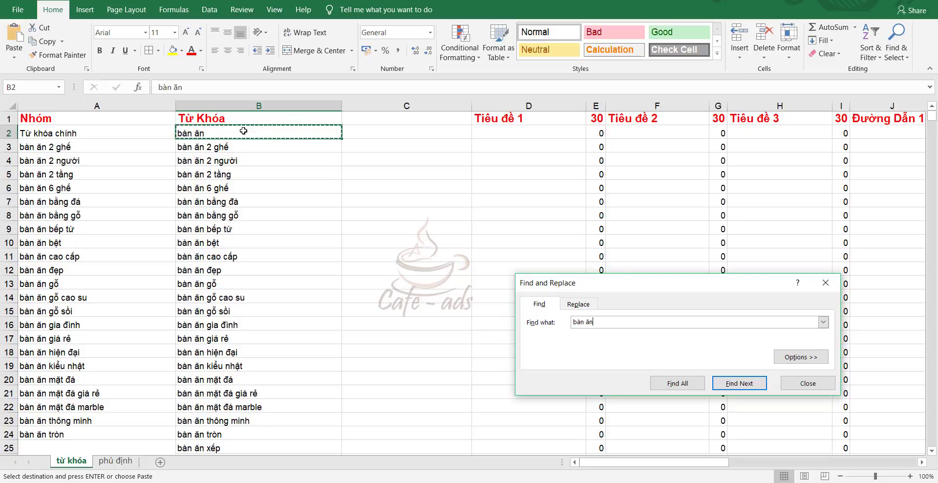
left_click(680, 384)
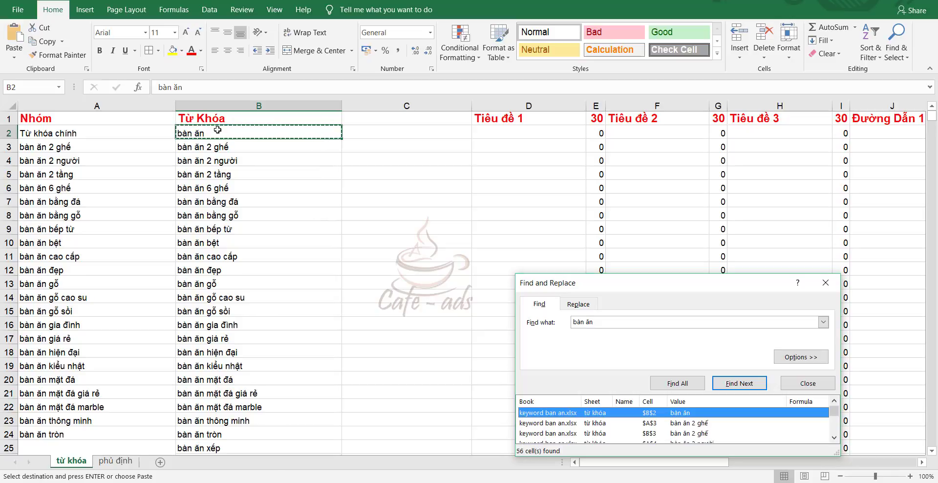
Mark the B2 keyword as exact match by enclosing it in square brackets: [bàn ăn].
double_click(215, 132)
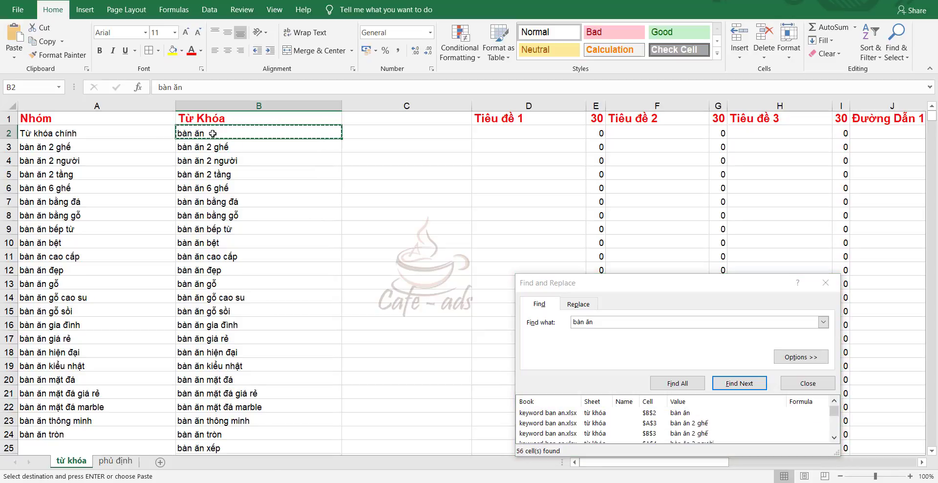
key("Return")
double_click(181, 132)
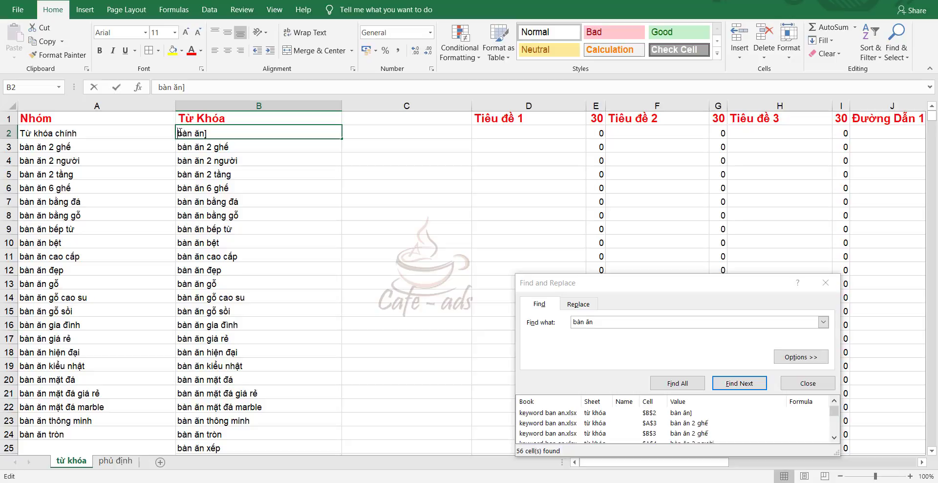
type("[")
key("Return")
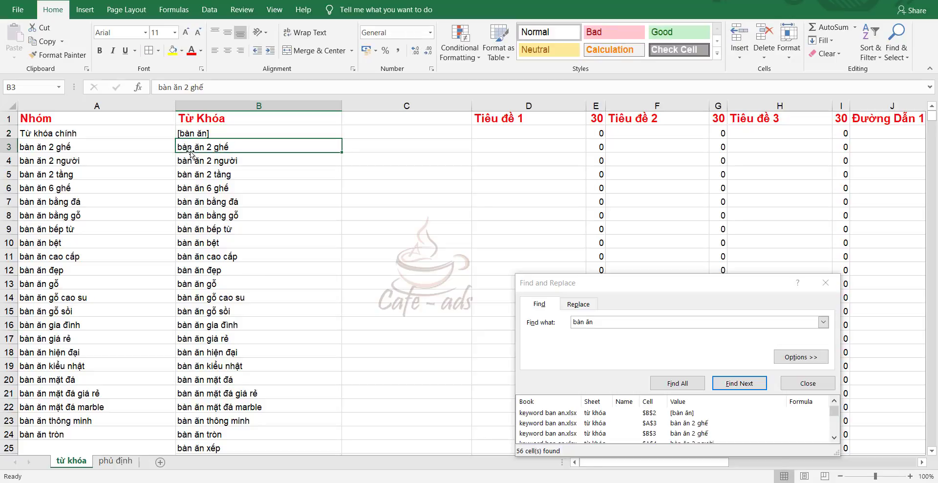
Find all cells containing bàn ăn 2 ghế and enclose the B3 keyword in double quotation marks for phrase match.
key("ctrl+c")
left_click(666, 361)
key("ctrl+v")
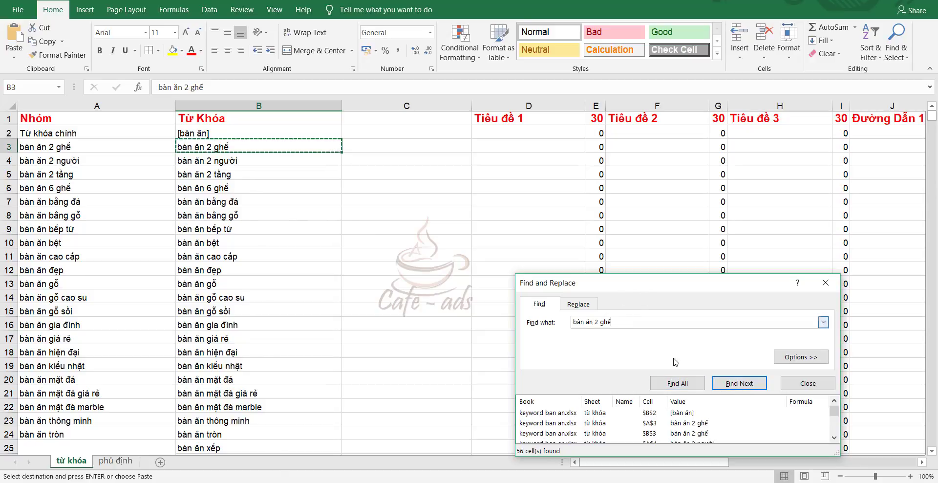
left_click(680, 386)
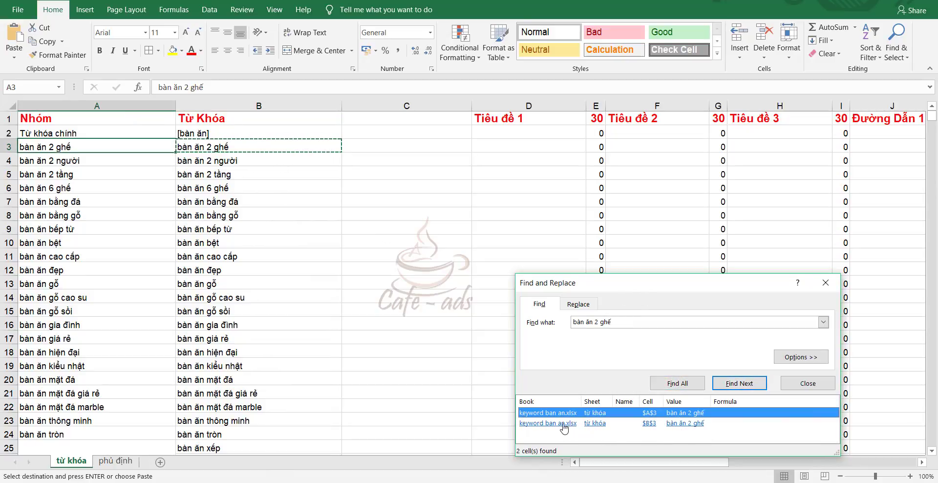
double_click(226, 147)
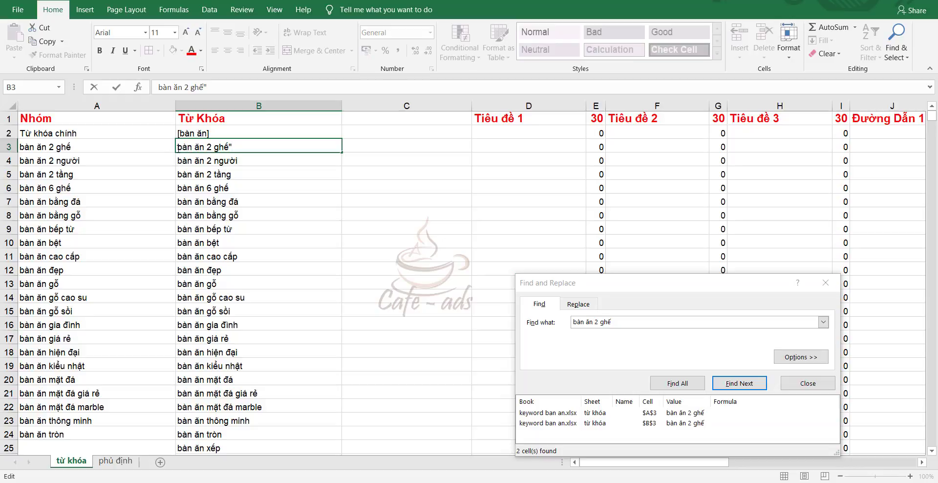
type("\"")
Find all cells containing bàn ăn 2 người and enclose the B4 keyword in double quotation marks.
left_click(225, 163)
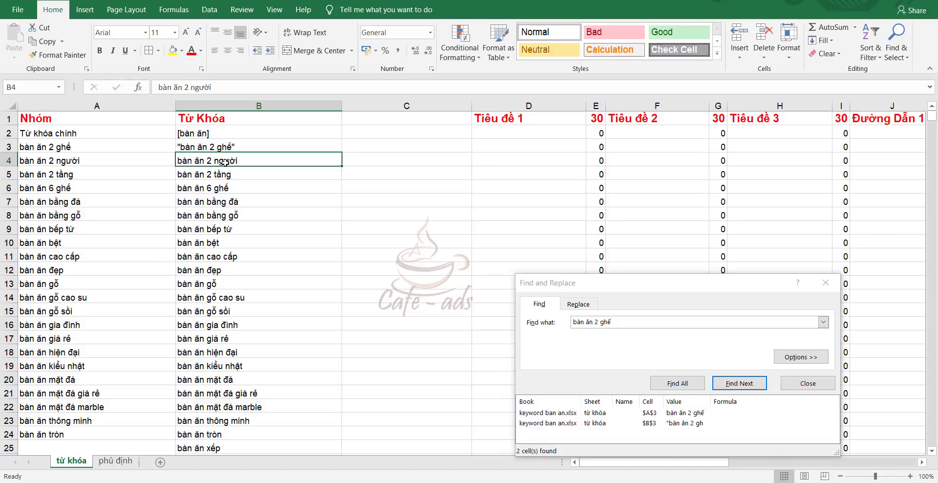
key("ctrl+c")
left_click_drag(600, 322, 552, 324)
key("ctrl+v")
left_click(683, 383)
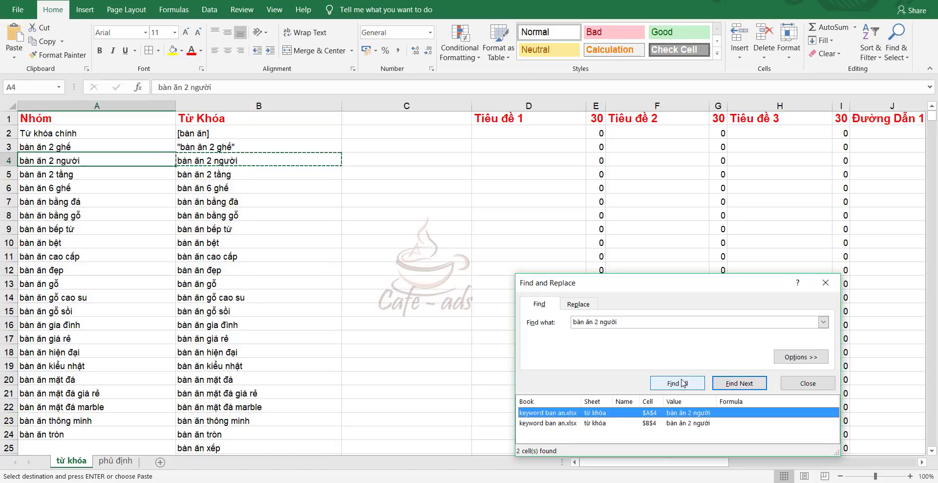
left_click(241, 161)
key("F2")
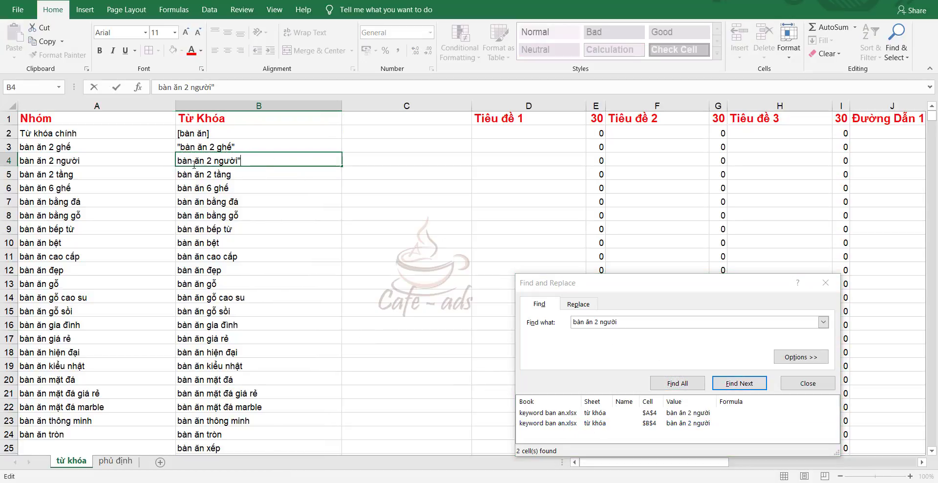
type("\"")
key("Return")
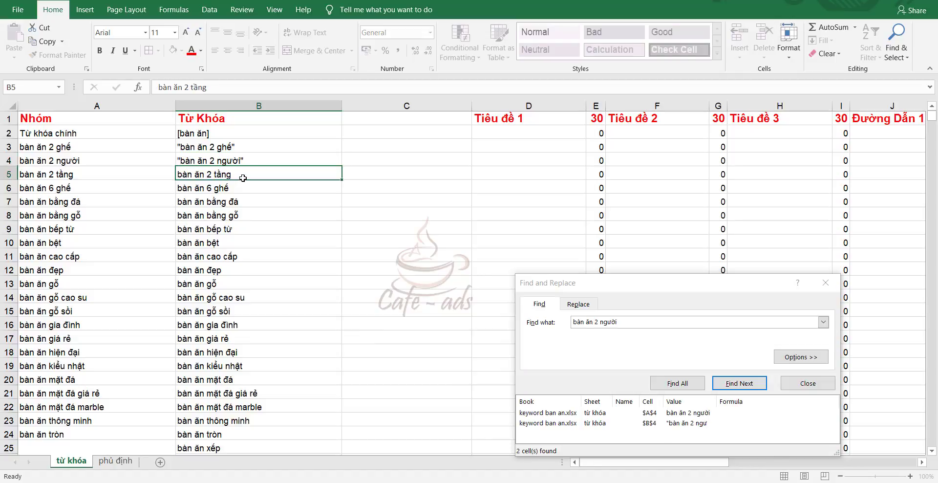
Find all cells containing bàn ăn 2 tầng and enclose the B5 keyword in double quotation marks.
key("ctrl+c")
left_click_drag(617, 322, 467, 322)
key("ctrl+v")
left_click(678, 383)
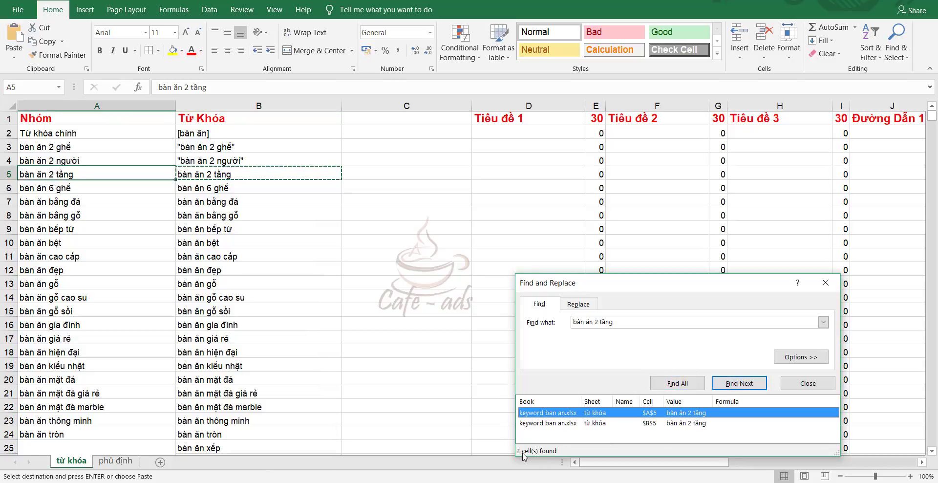
left_click(239, 173)
double_click(239, 171)
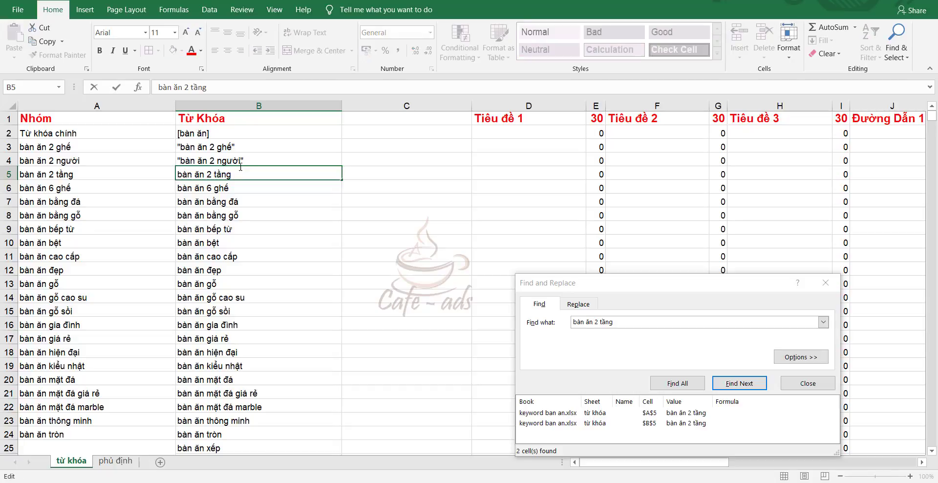
type("\"")
type("\"")
key("Return")
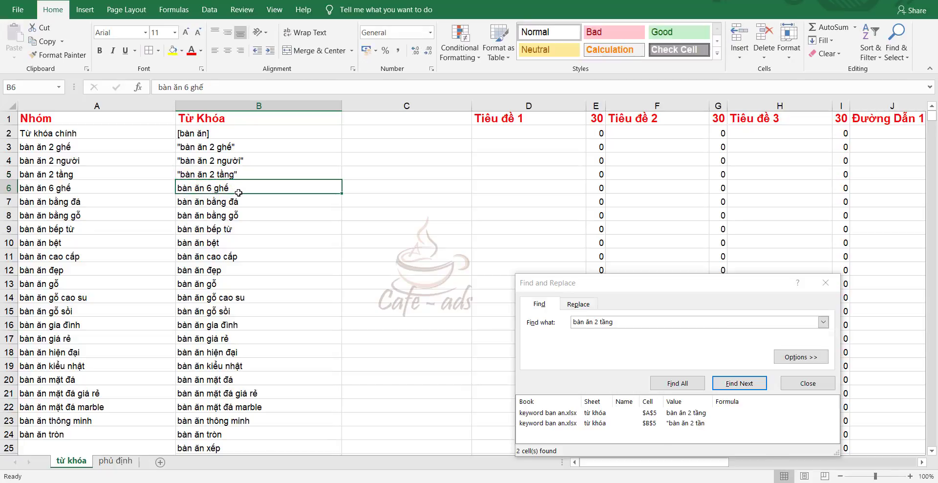
Enclose the keywords bàn ăn 6 ghế in B6 and bàn ăn bằng đá in B7 in double quotation marks.
scroll(235, 193, "down", 1)
double_click(248, 147)
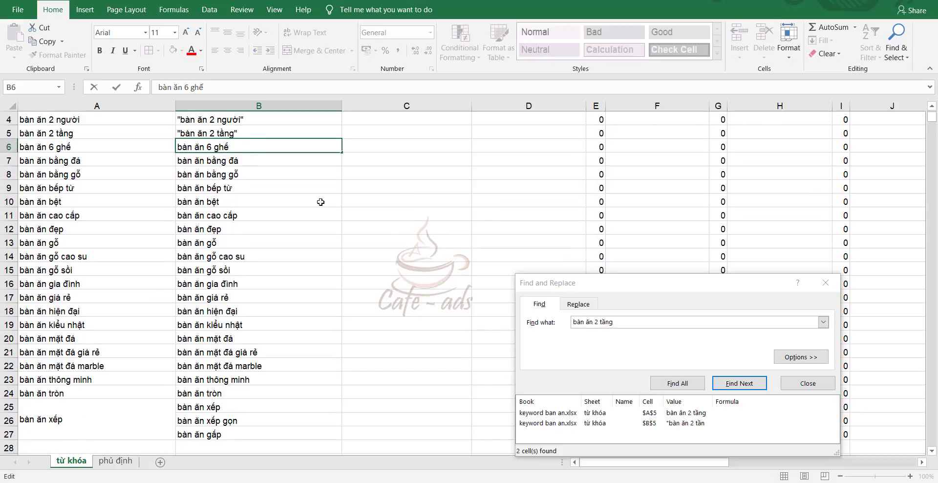
type("\"")
left_click(179, 147)
type("\"")
left_click(247, 163)
double_click(248, 162)
left_click(179, 160)
type("\"")
Find all cells containing the B8 keyword bàn ăn bằng gỗ.
left_click(254, 178)
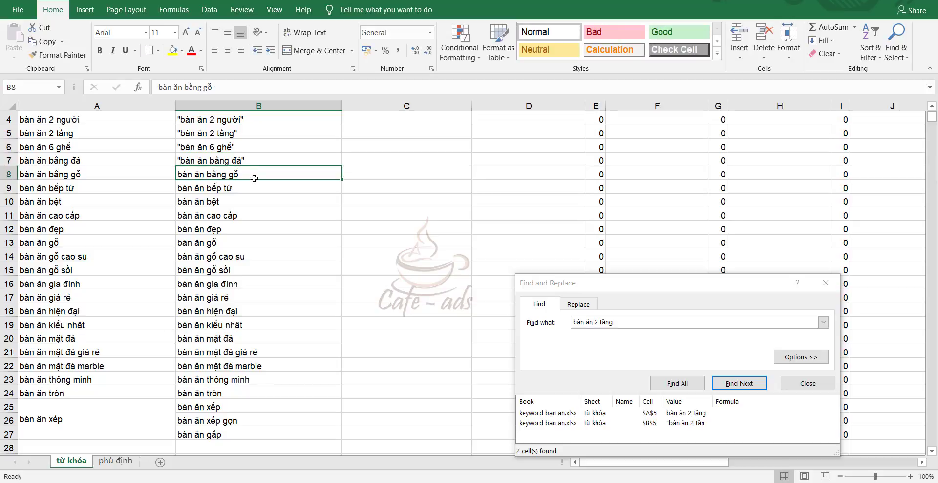
key("ctrl+c")
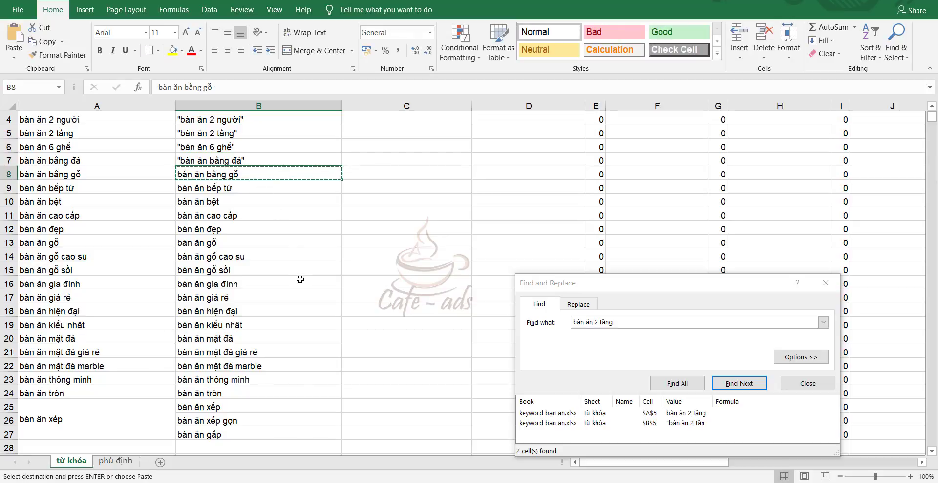
left_click(546, 315)
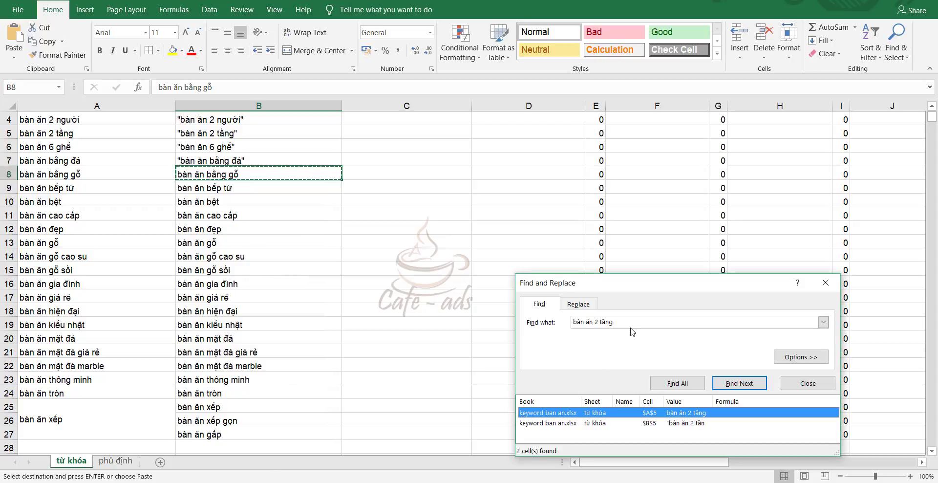
left_click(546, 315)
key("ctrl+v")
left_click(678, 383)
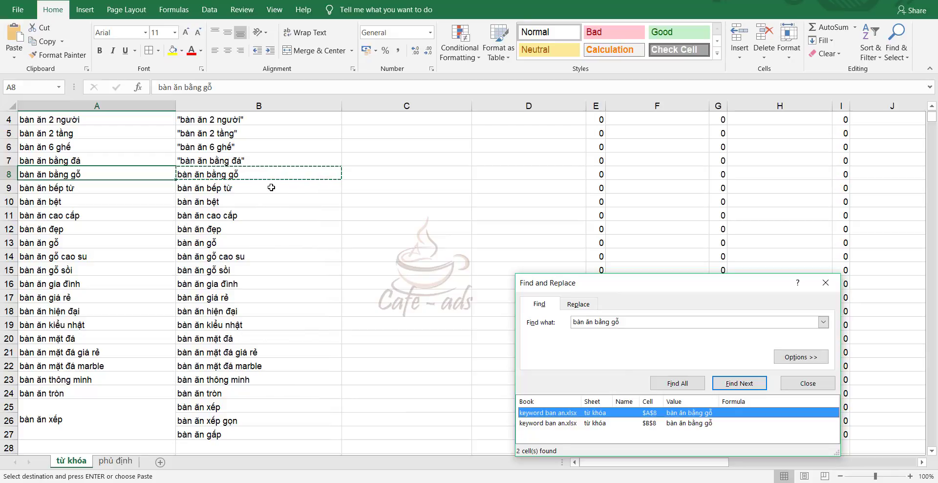
Enclose the keyword bàn ăn bằng gỗ in B8 in double quotation marks for phrase match.
left_click(247, 176)
double_click(248, 175)
type("\"")
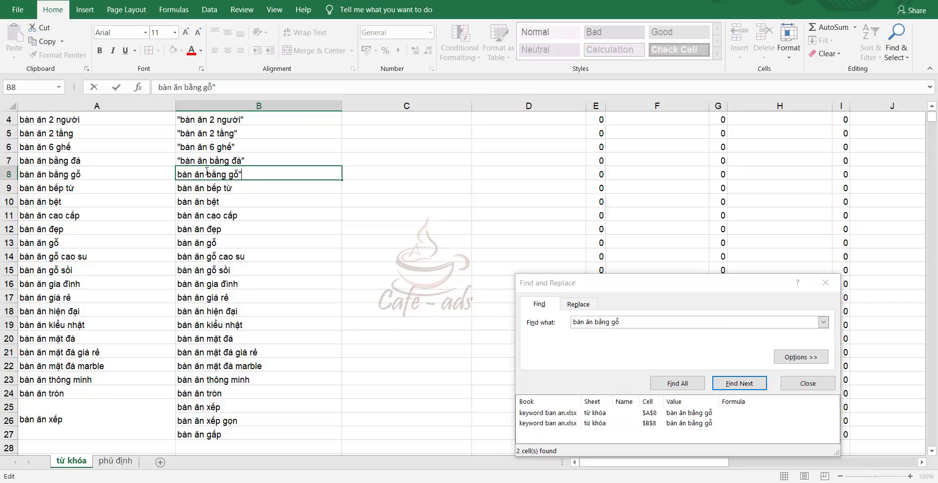
type("\"")
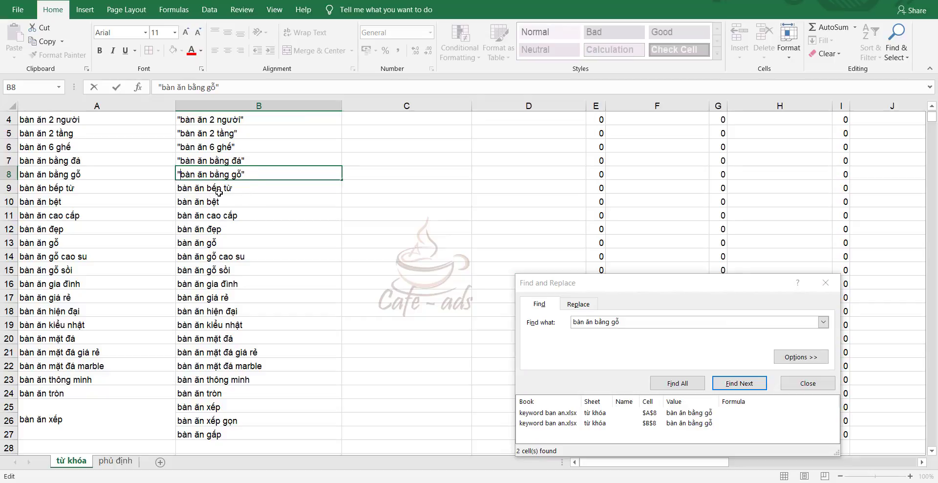
key("Return")
Enclose the keywords bàn ăn bếp từ, bàn ăn bệt and bàn ăn cao cấp in B9:B11 in double quotation marks.
double_click(237, 188)
type("\"")
left_click(178, 188)
type("\"")
double_click(245, 205)
type("\"")
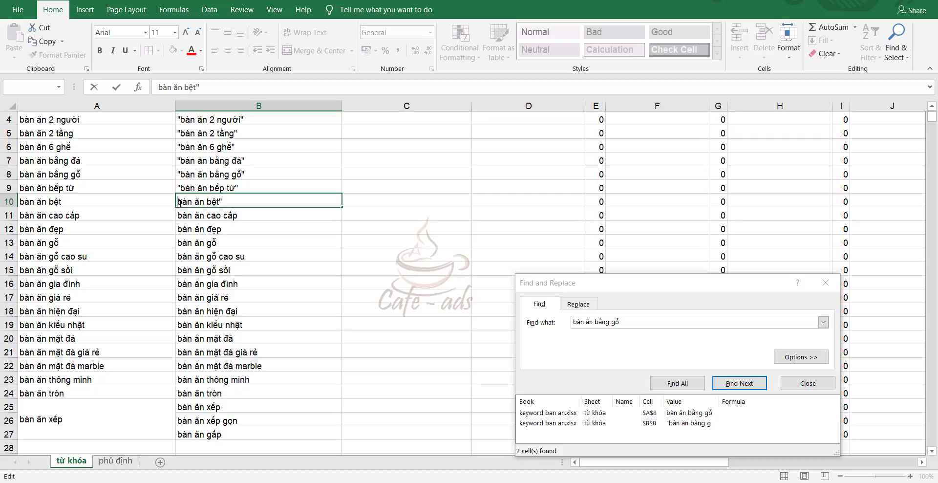
left_click(177, 202)
type("\"")
double_click(232, 218)
type("\"")
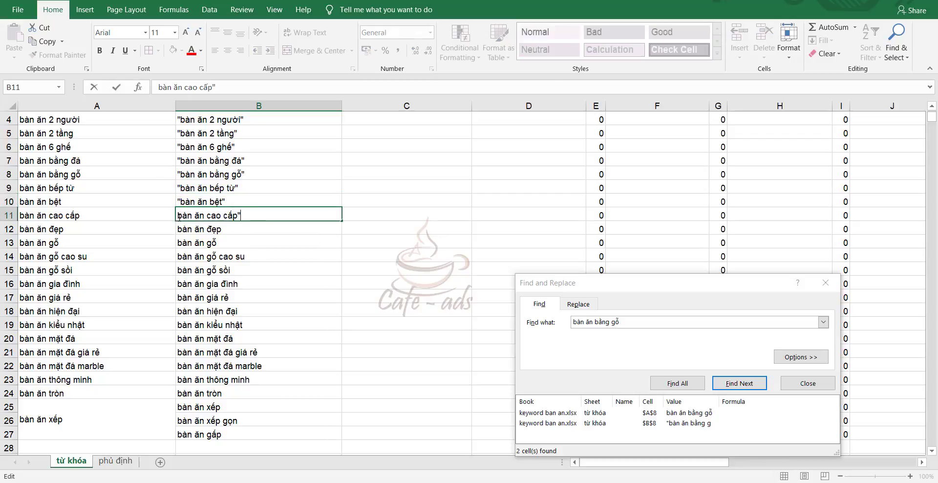
left_click(178, 215)
type("\"")
Find all cells containing the B12 keyword bàn ăn đẹp and review the listed matches.
left_click(243, 230)
double_click(244, 230)
left_click(228, 252)
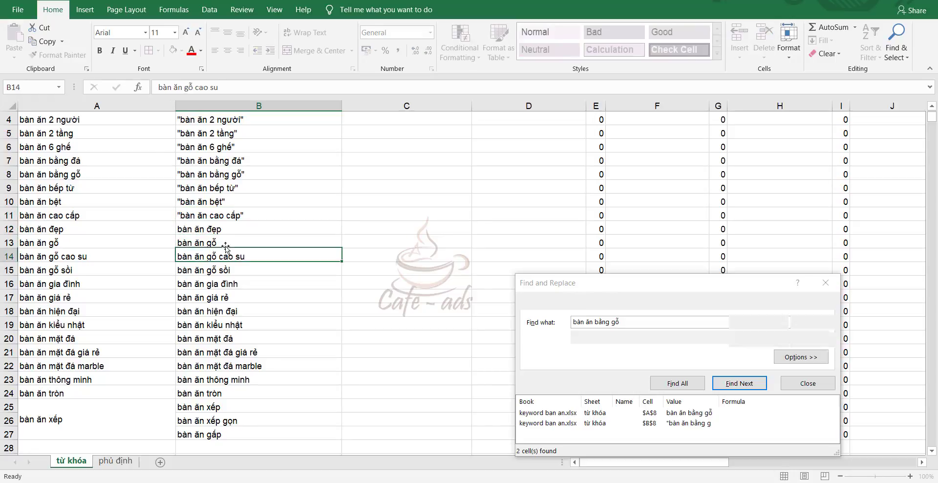
left_click(221, 233)
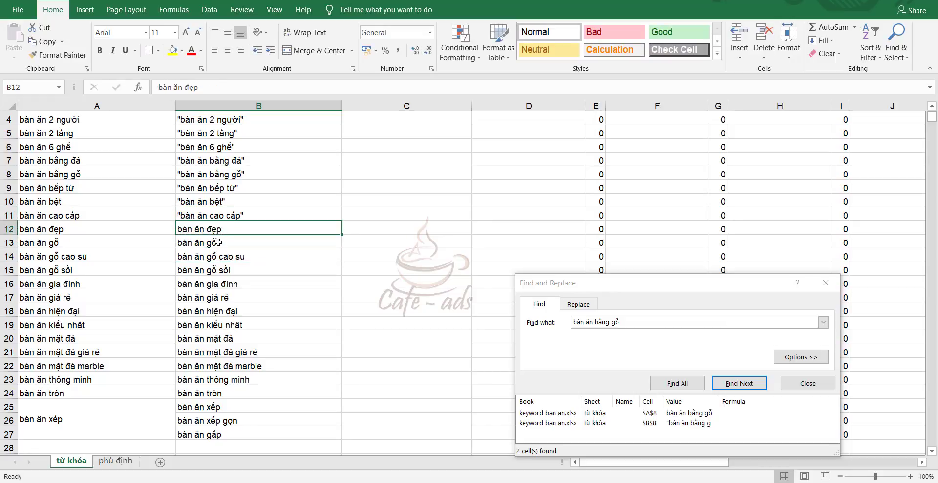
key("ctrl+c")
key("ctrl+f")
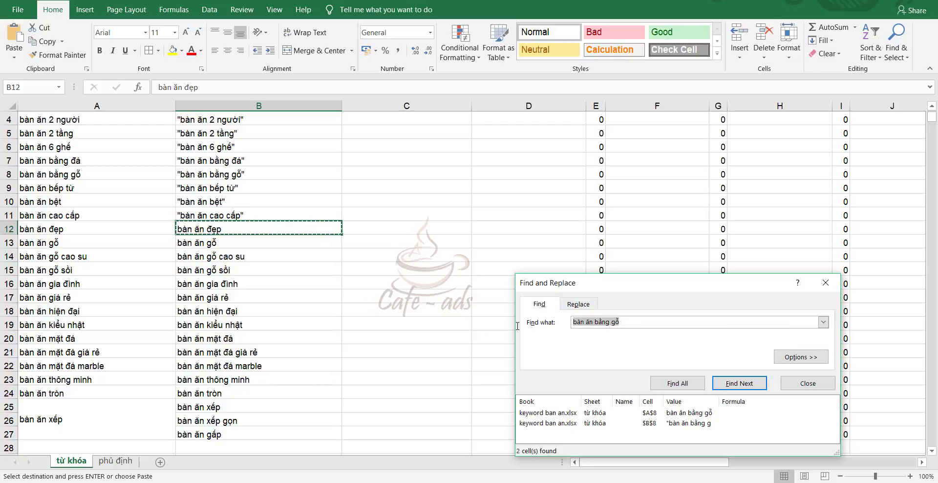
key("ctrl+v")
left_click(683, 385)
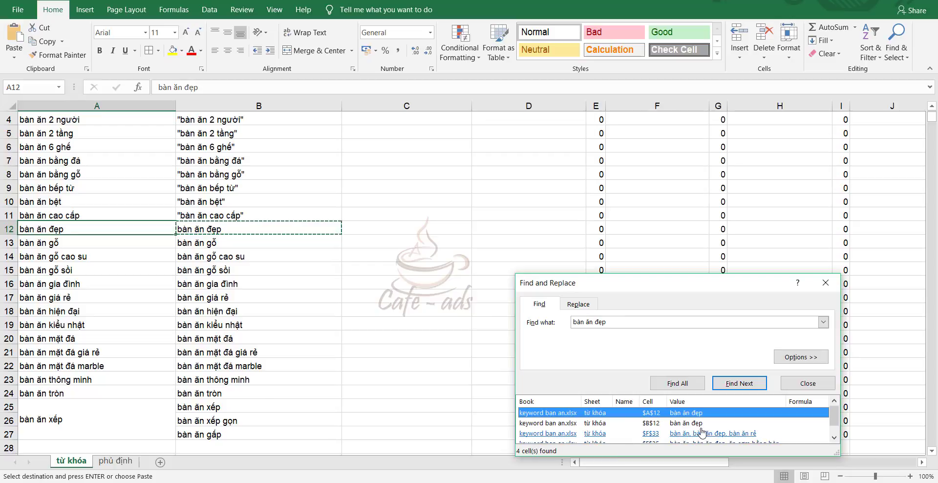
scroll(709, 434, "down", 1)
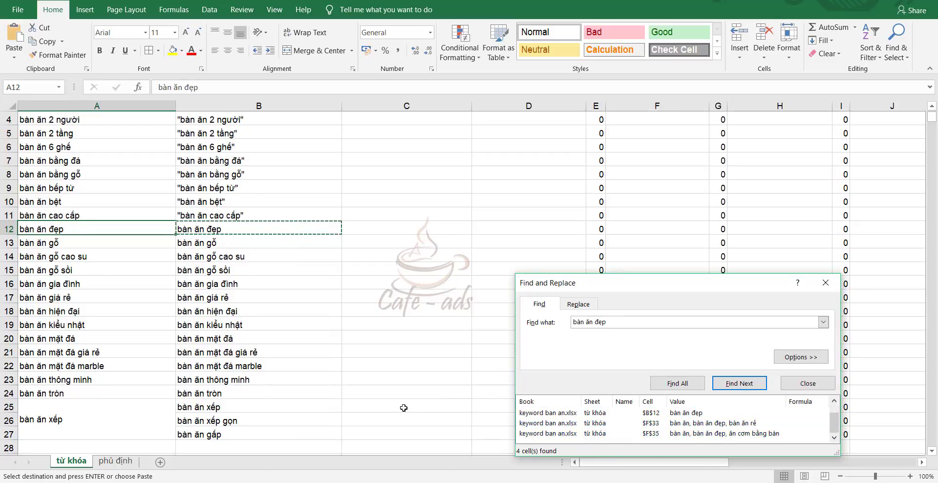
scroll(285, 387, "down", 4)
left_click_drag(607, 291, 477, 265)
scroll(228, 285, "up", 5)
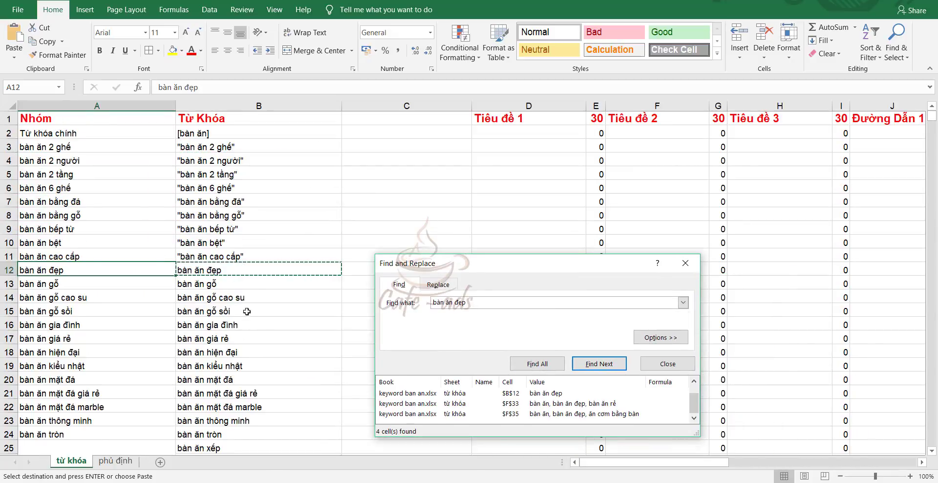
Enclose the keyword bàn ăn đẹp in B12 in double quotation marks for phrase match.
double_click(234, 268)
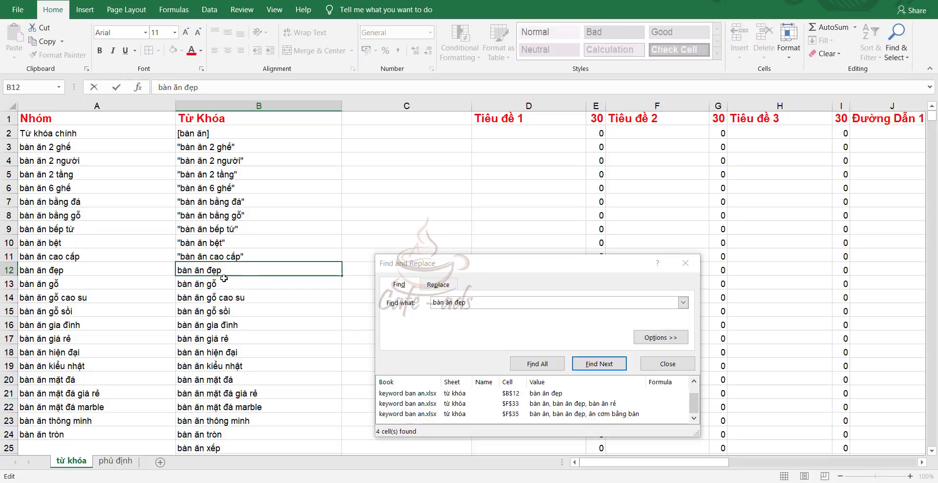
scroll(218, 301, "down", 2)
scroll(217, 301, "up", 2)
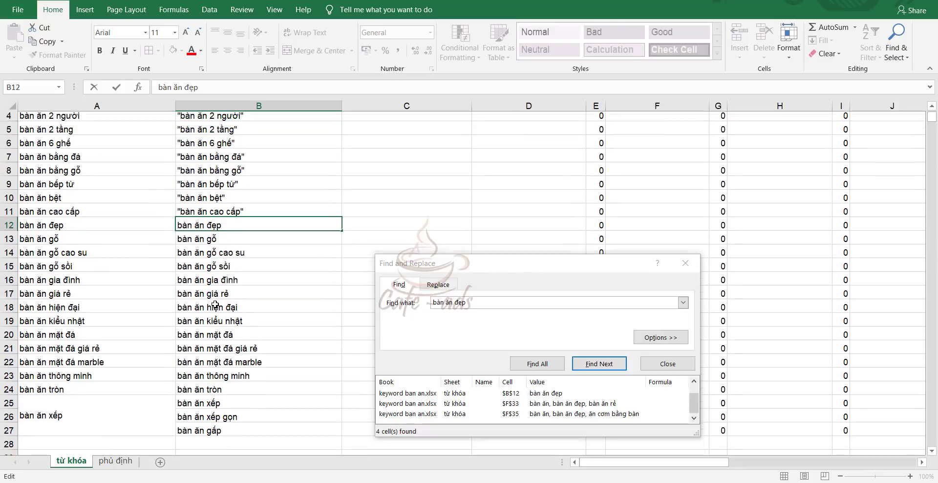
type("\"")
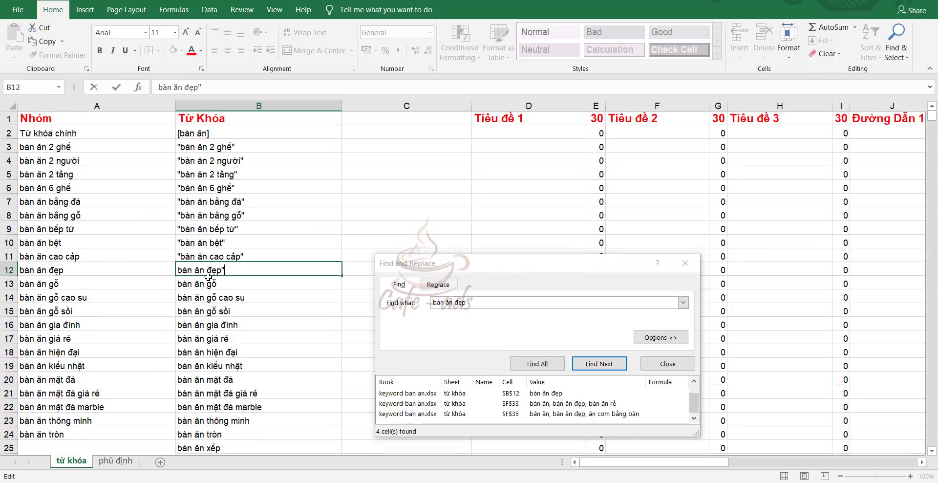
left_click(180, 270)
type("\"")
key("Return")
double_click(246, 284)
type("\"")
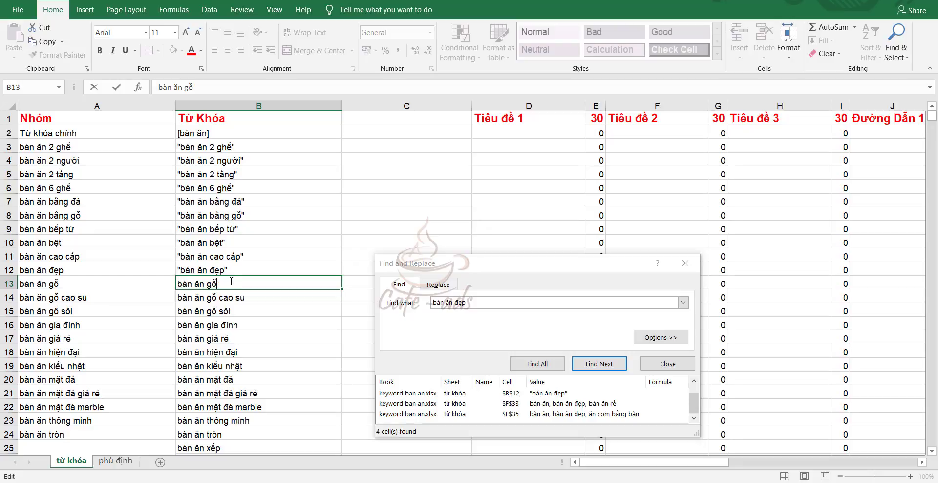
left_click(235, 320)
left_click(217, 285)
key("ctrl+c")
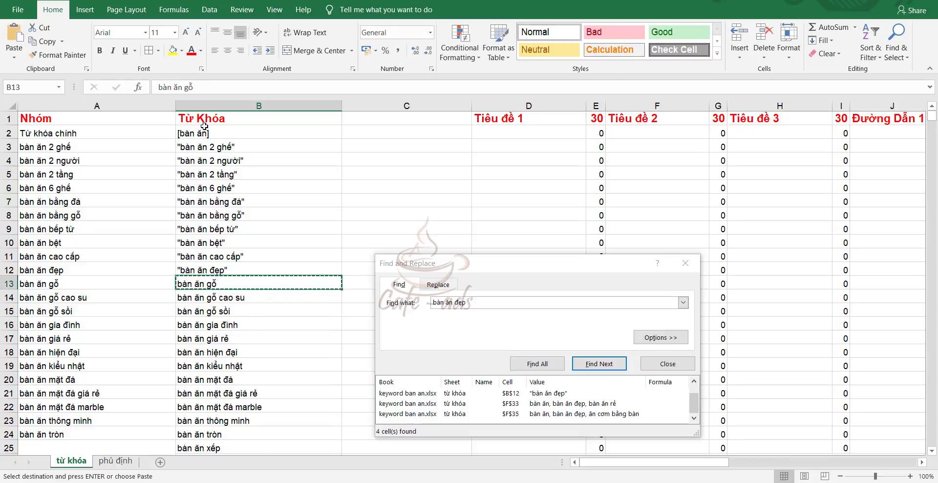
key("ctrl+f")
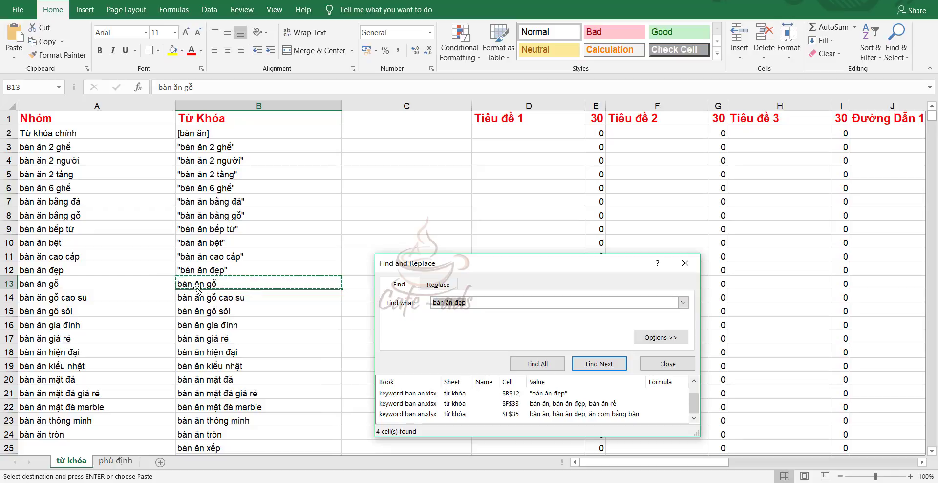
left_click(499, 326)
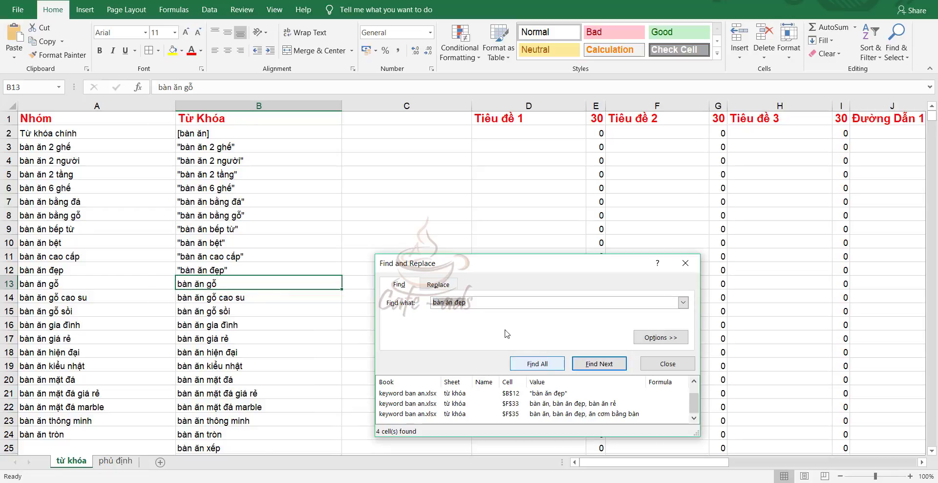
key("End")
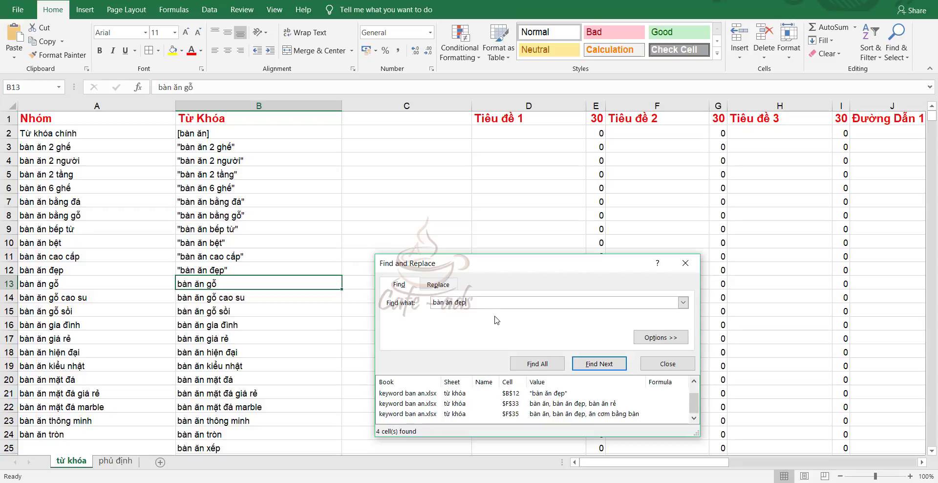
Find all cells containing the B13 keyword bàn ăn gỗ and enlarge the results list to review every match.
left_click(255, 283)
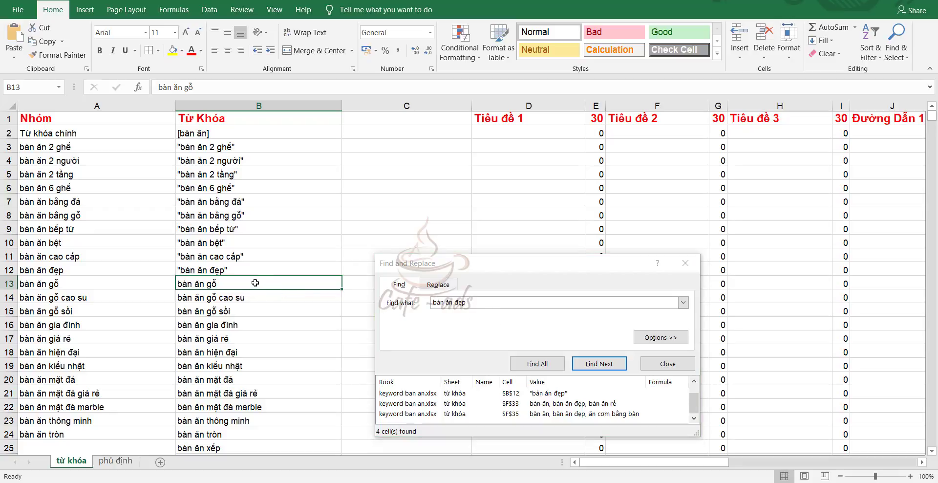
key("ctrl+c")
left_click(405, 305)
key("ctrl+a")
key("ctrl+v")
left_click(546, 366)
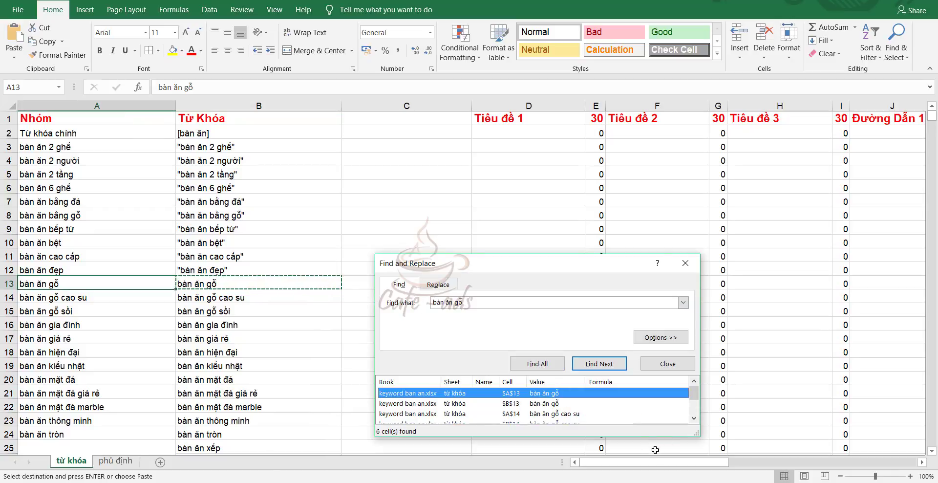
left_click_drag(634, 256, 635, 151)
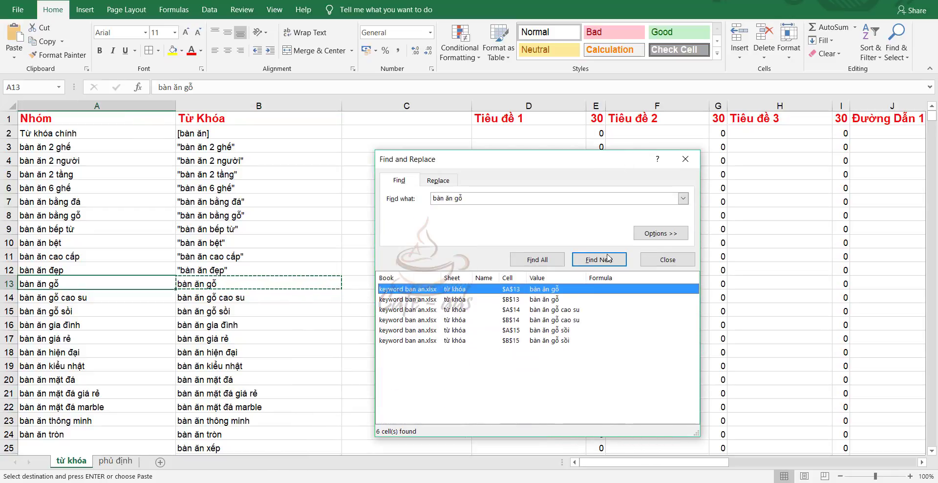
left_click(496, 373)
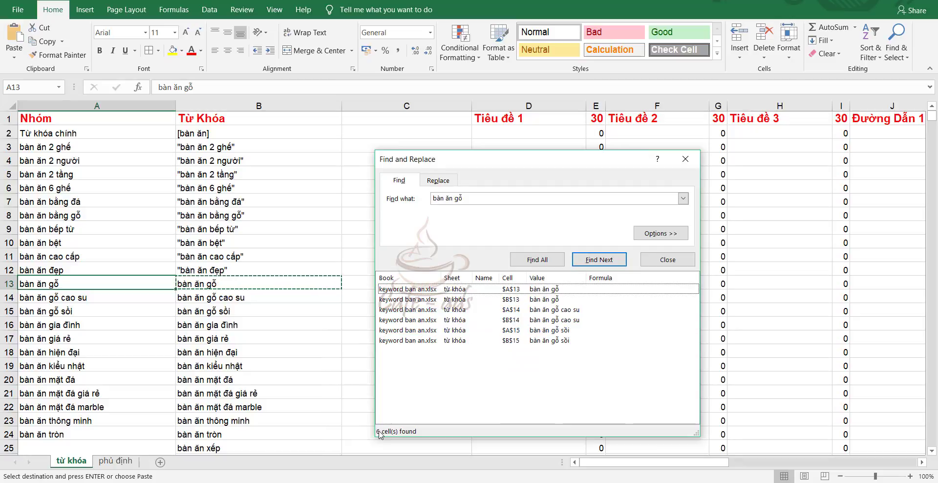
key("ctrl")
key("ctrl")
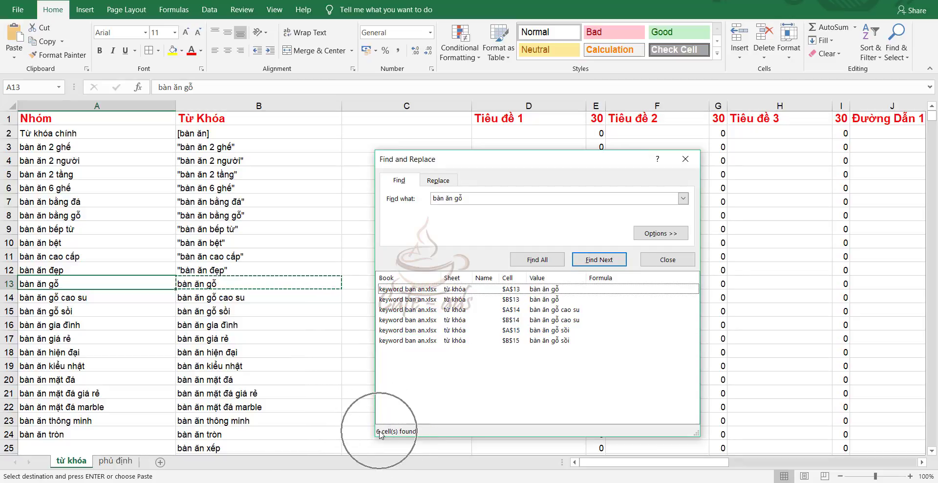
key("ctrl")
key("ctrl")
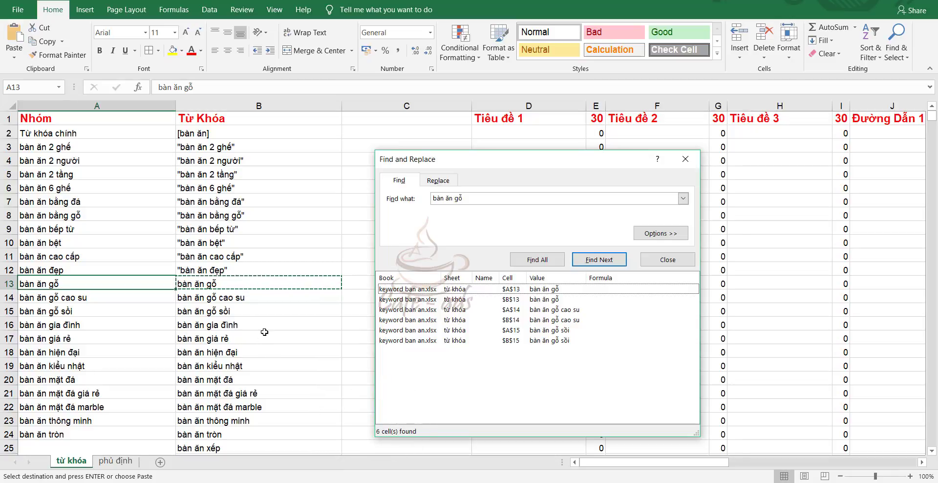
Close the search dialog and enclose the keyword bàn ăn gỗ in B13 in square brackets for exact match.
double_click(238, 284)
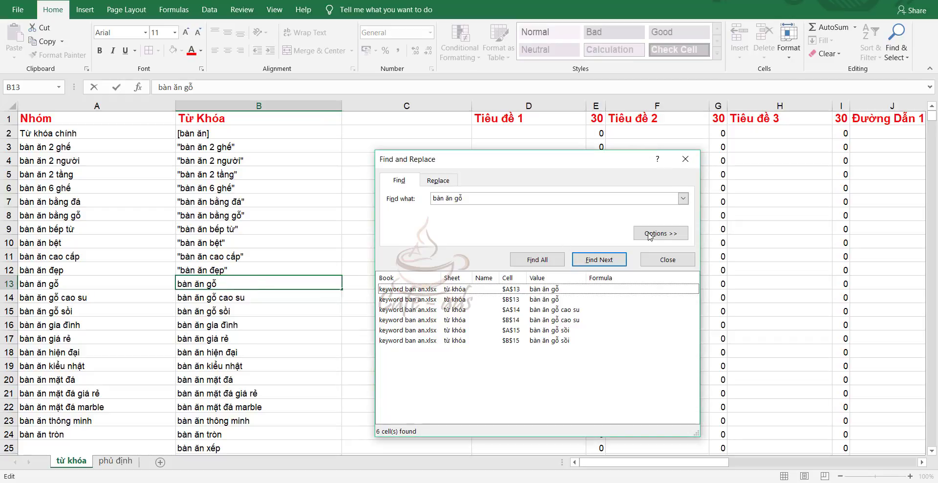
left_click(668, 259)
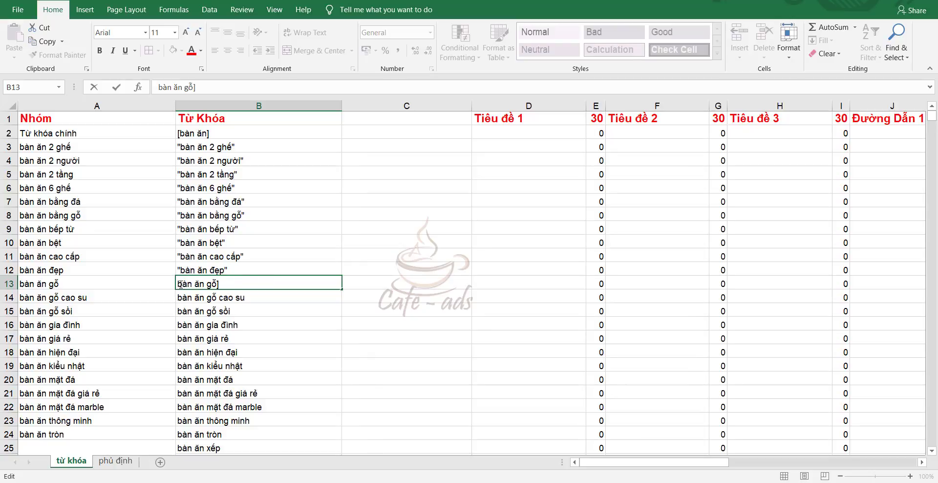
type("[")
key("Return")
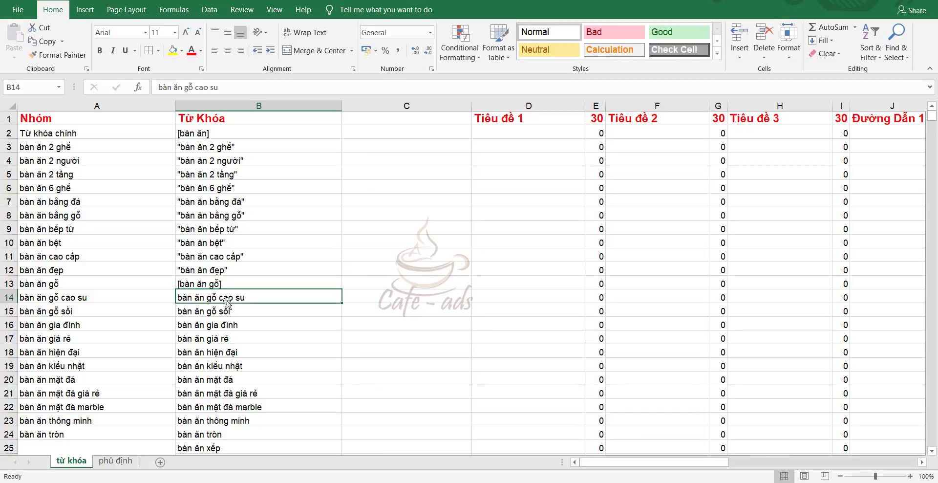
Find all cells containing bàn ăn gỗ cao su and enclose the B14 keyword in double quotation marks.
key("ctrl+c")
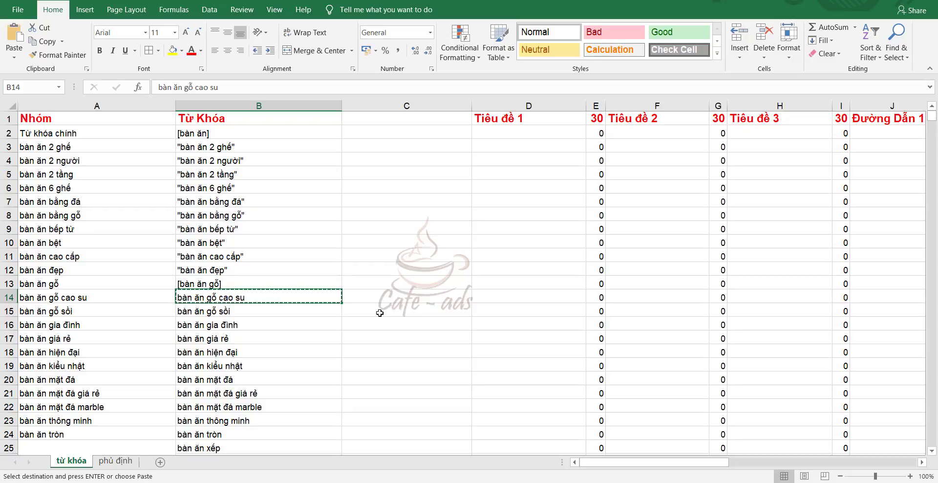
key("ctrl+f")
key("ctrl+v")
left_click(529, 357)
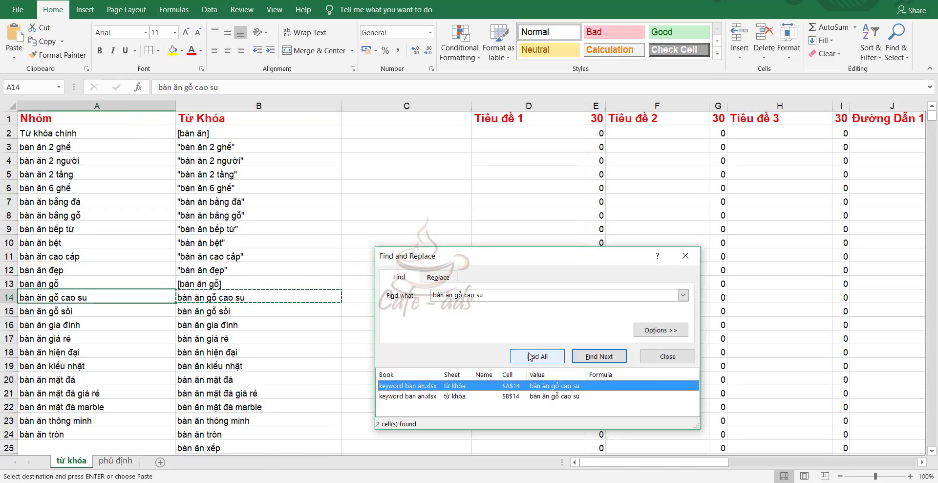
left_click(245, 297)
double_click(244, 297)
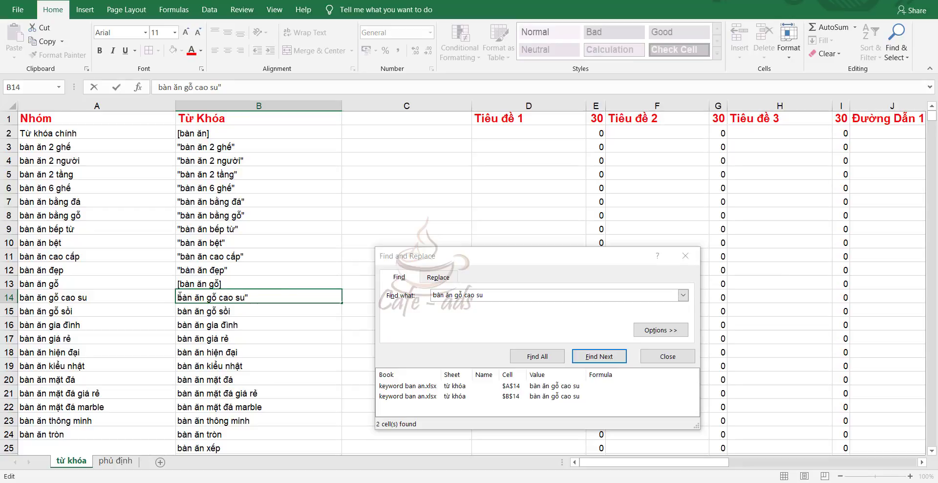
type("\"")
Enclose the keyword bàn ăn gỗ sồi in B15 in double quotation marks for phrase match.
double_click(245, 311)
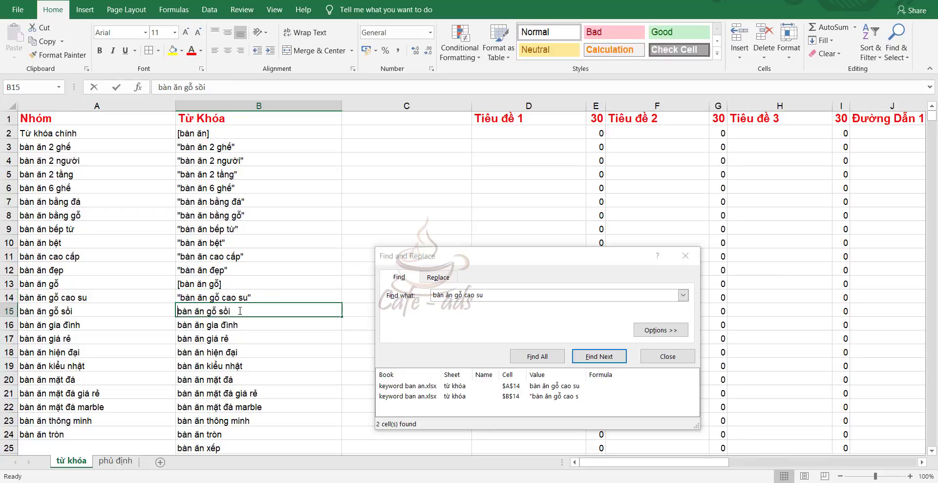
type("\"")
left_click(178, 310)
type("\"")
key("Return")
key("ctrl+Down")
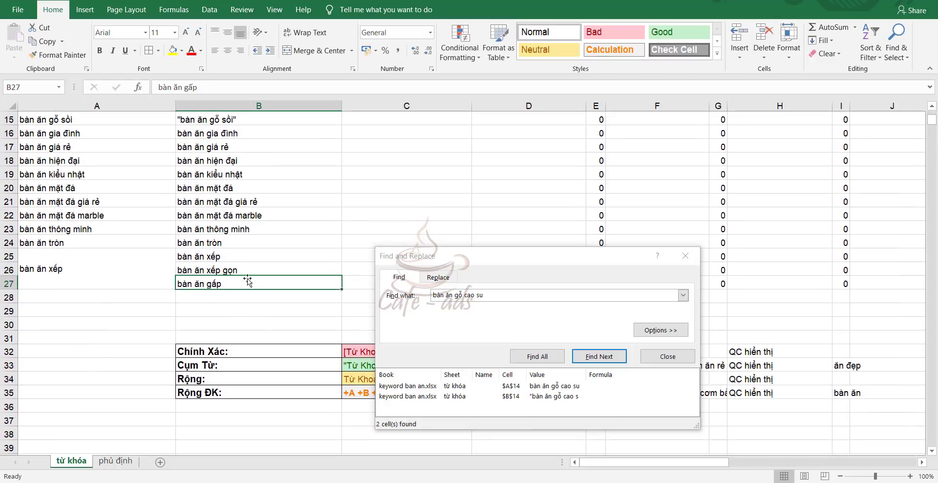
Enclose the keyword bàn ăn gia đình in B16 in double quotation marks and close the search dialog.
scroll(248, 281, "up", 1)
double_click(249, 172)
type("\"")
left_click(179, 175)
type("\"")
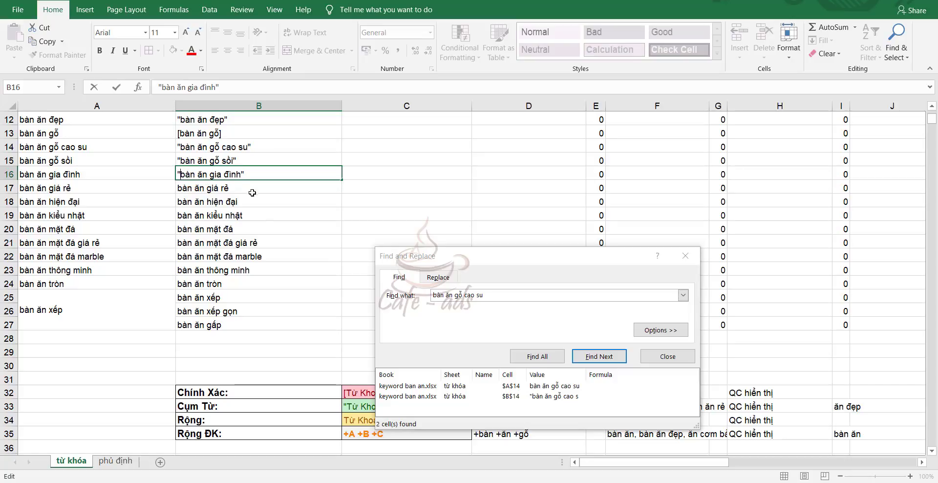
left_click(274, 217)
scroll(272, 323, "up", 3)
scroll(272, 323, "up", 1)
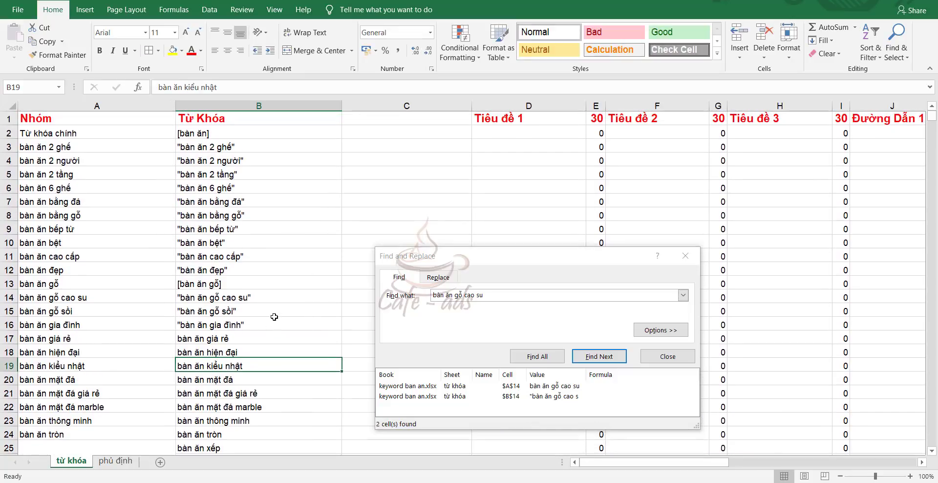
left_click(683, 362)
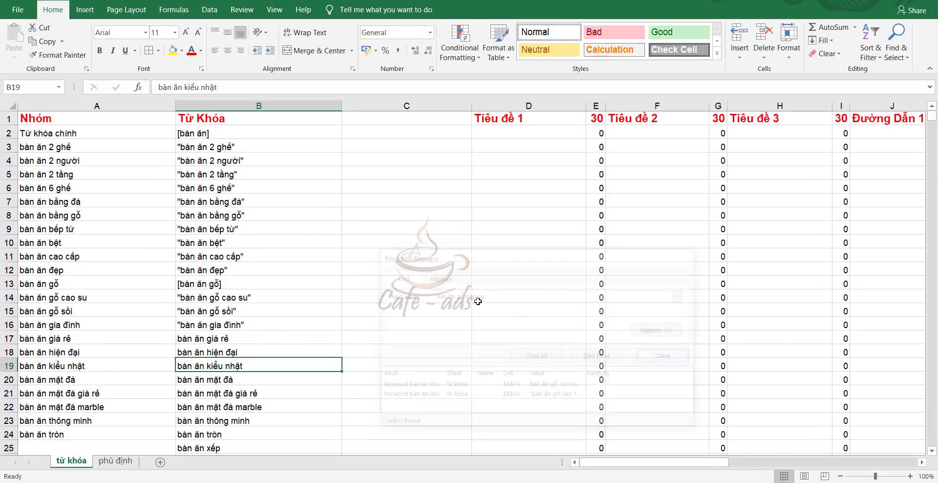
Copy the Ko dấu list in B1:B27 of the phủ định sheet into the từ khóa sheet starting at C1.
scroll(130, 389, "down", 1)
left_click(115, 460)
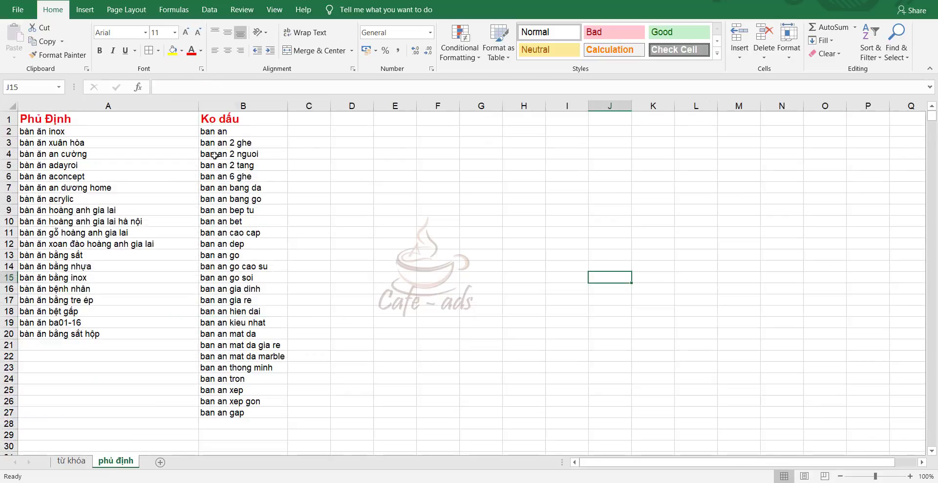
left_click(233, 104)
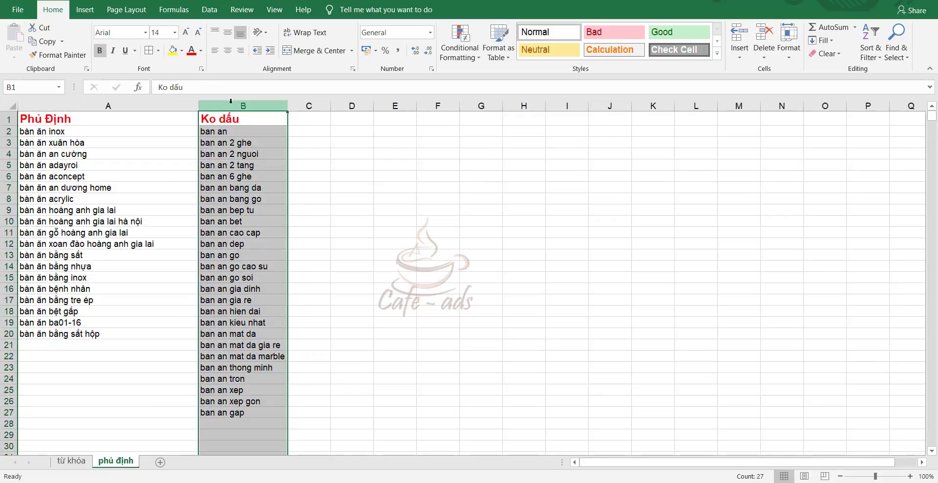
left_click_drag(223, 121, 236, 413)
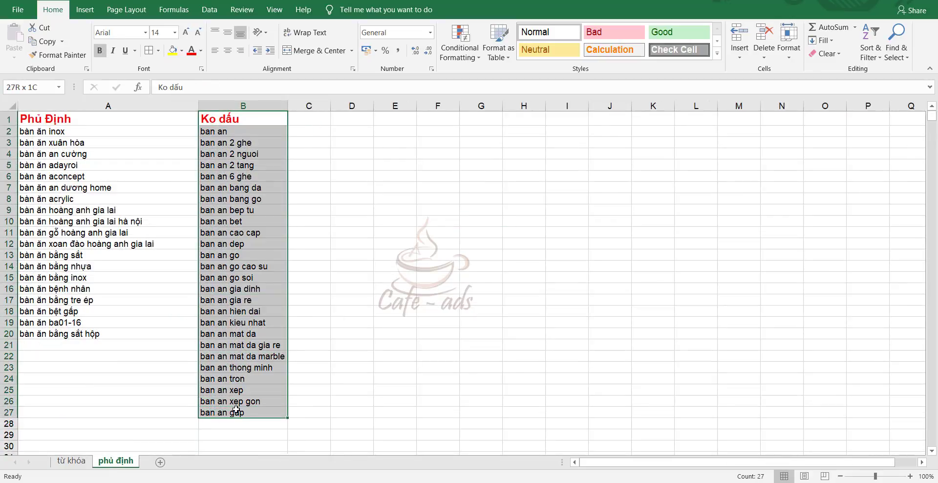
right_click(231, 118)
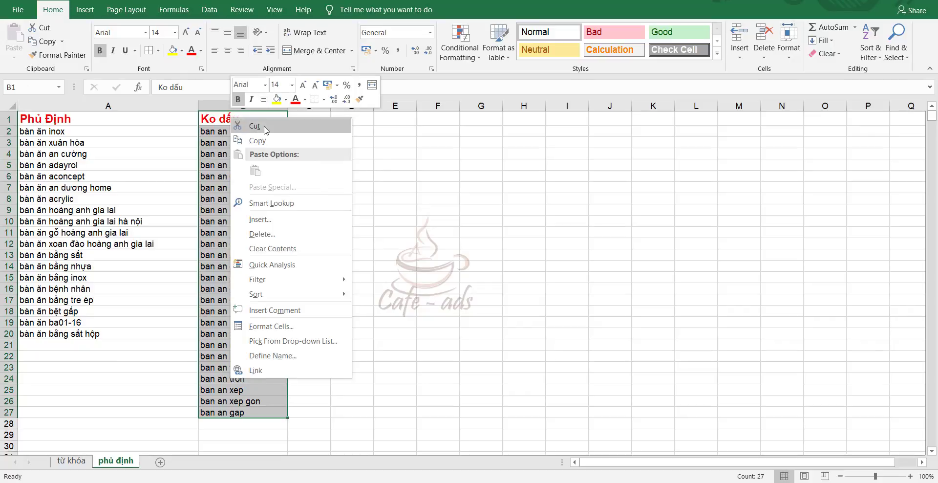
left_click(249, 140)
left_click(81, 465)
scroll(352, 210, "up", 1)
left_click(380, 124)
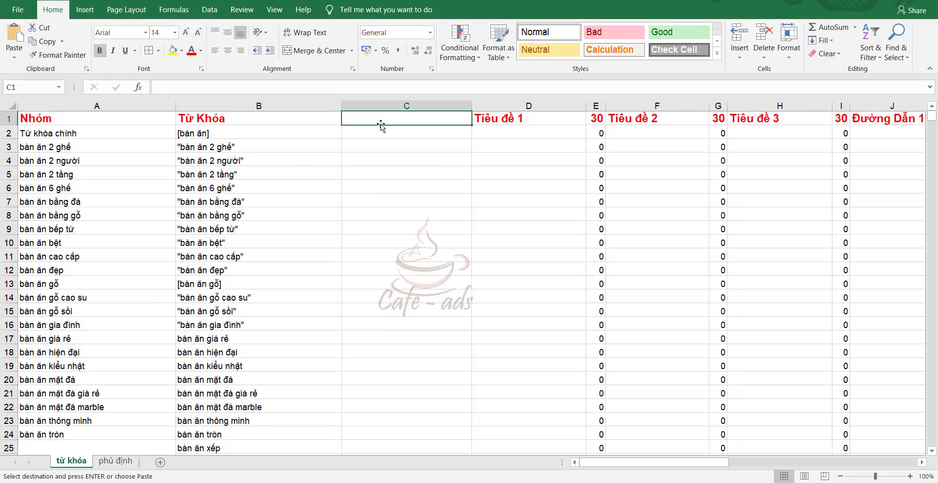
key("Return")
Enclose the unaccented keyword ban an in C2 in square brackets for exact match.
left_click(262, 145)
double_click(380, 133)
type("]")
left_click(345, 134)
type("[")
left_click_drag(386, 215, 386, 201)
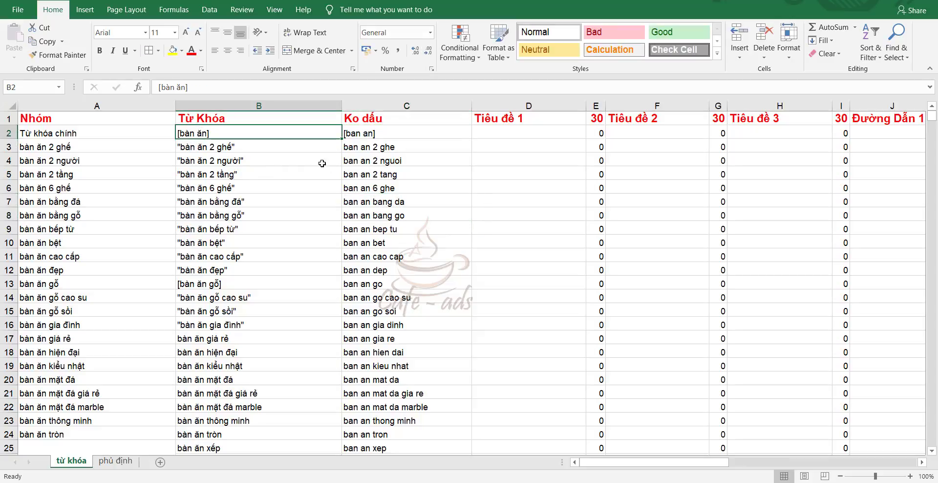
Find all cells containing ban an, enlarge the results list to review the matches, and close the search dialog.
double_click(366, 133)
left_click_drag(373, 133, 347, 133)
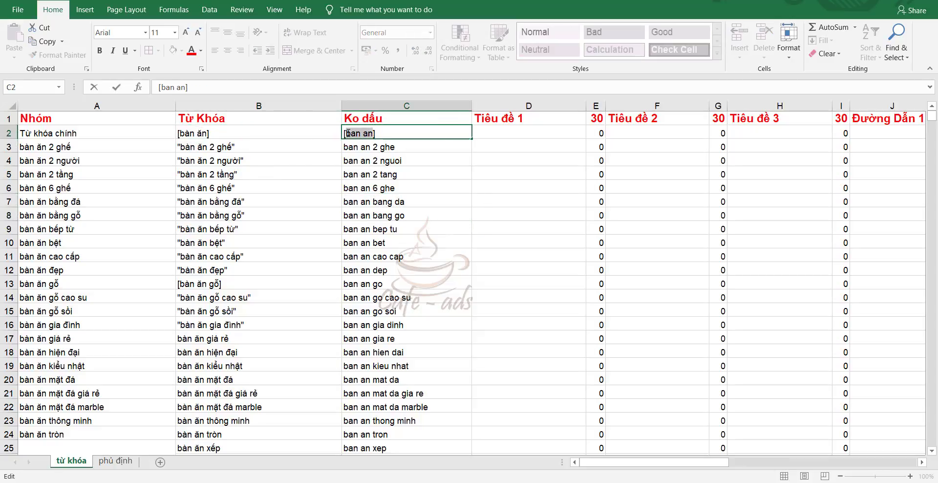
key("ctrl+c")
key("Escape")
key("ctrl+f")
key("ctrl+v")
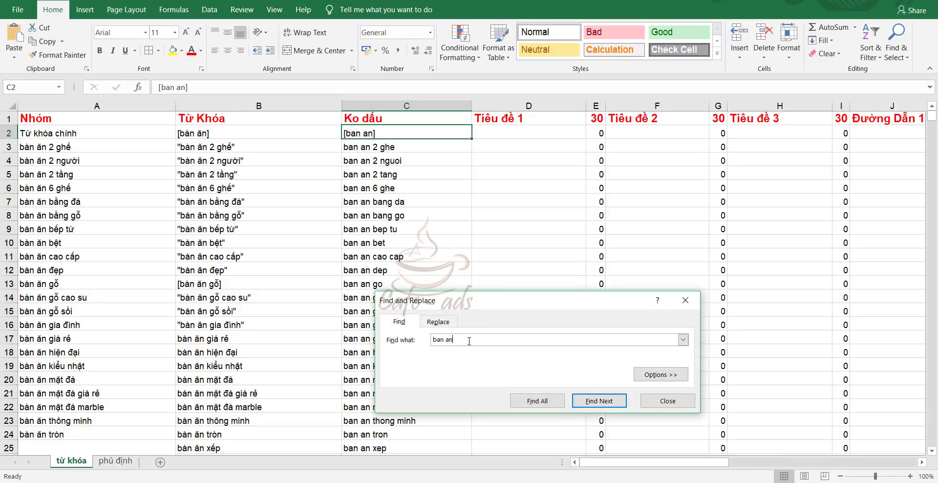
left_click(546, 402)
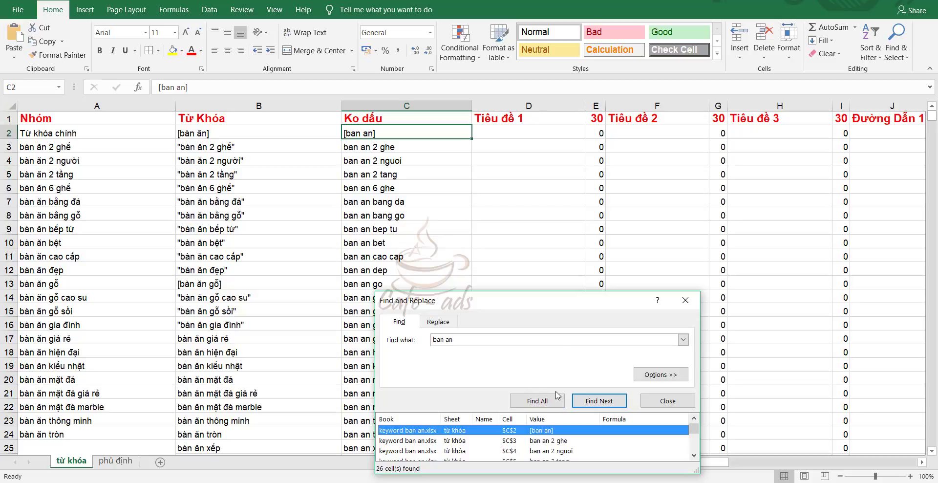
left_click_drag(567, 291, 611, 140)
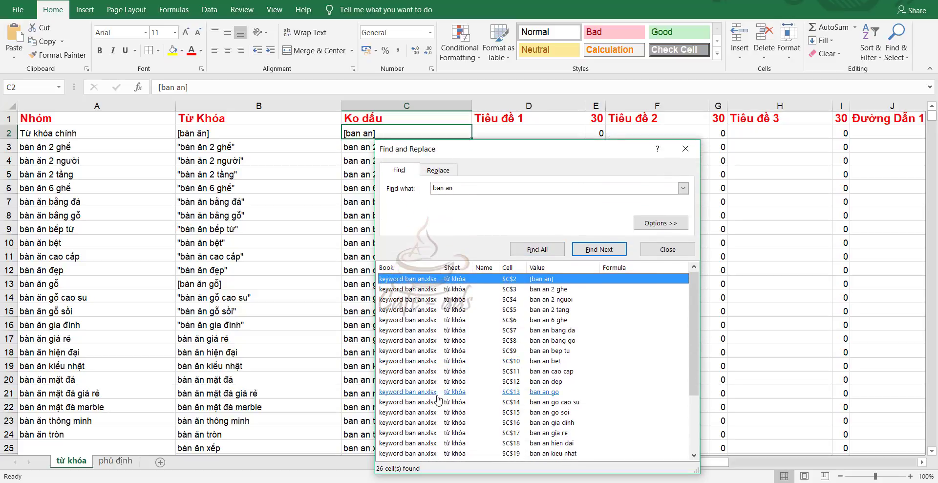
scroll(562, 391, "down", 3)
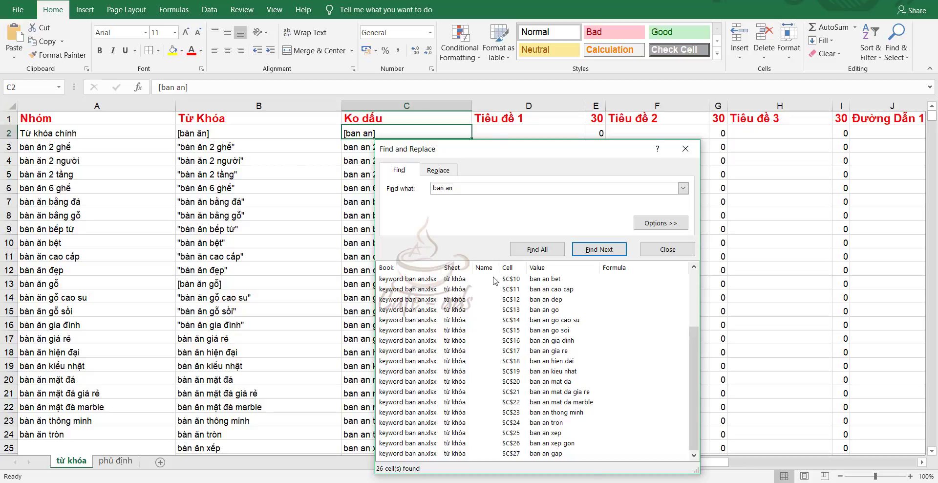
left_click(670, 251)
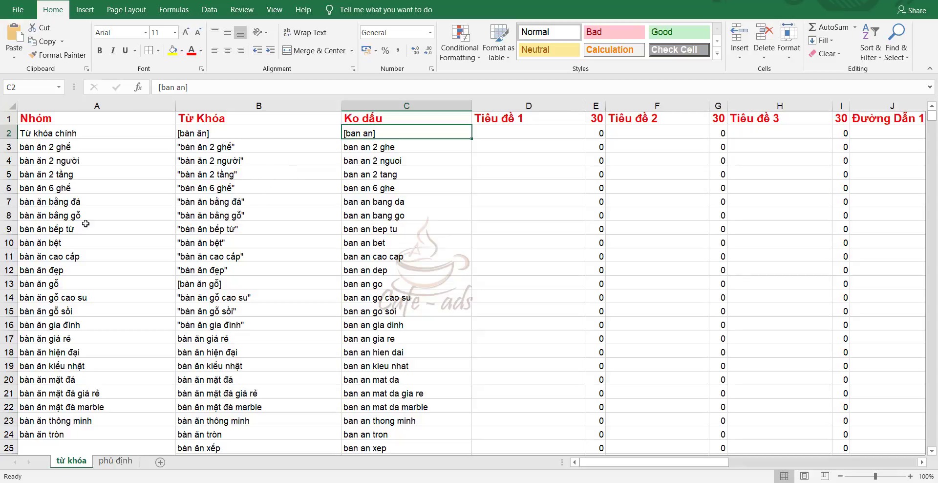
Enclose the unaccented keyword ban an 2 ghe in C3 in double quotation marks for phrase match.
left_click(382, 146)
double_click(417, 147)
type("\"")
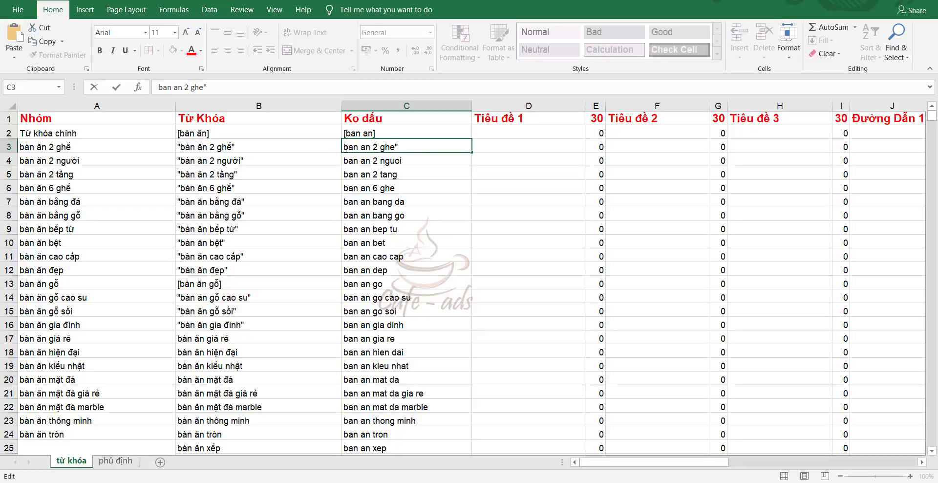
left_click(344, 147)
type("\"")
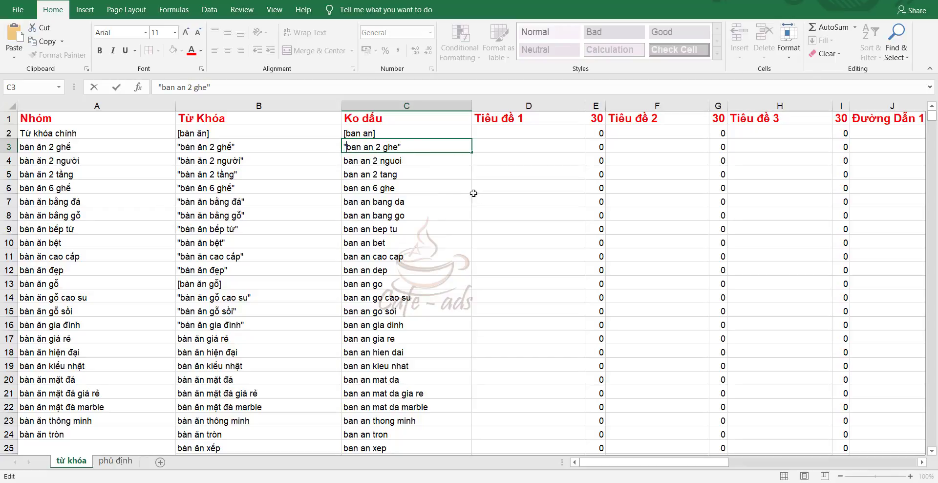
key("Return")
key("Down")
key("Down")
key("Down")
key("Down")
key("Down")
Copy the keywords in B2:B27 and strip their diacritics with the UniKey Toolkit's clipboard conversion.
left_click_drag(220, 133, 215, 425)
left_click_drag(227, 394, 230, 429)
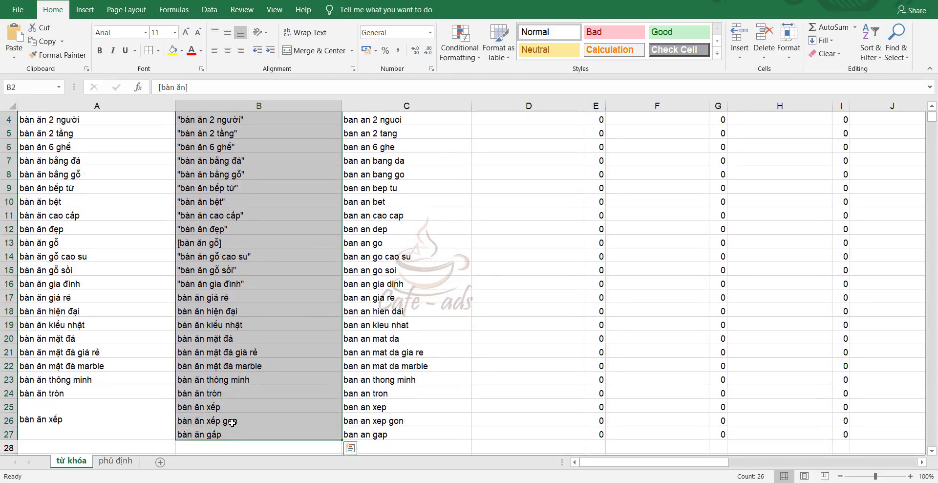
key("ctrl+c")
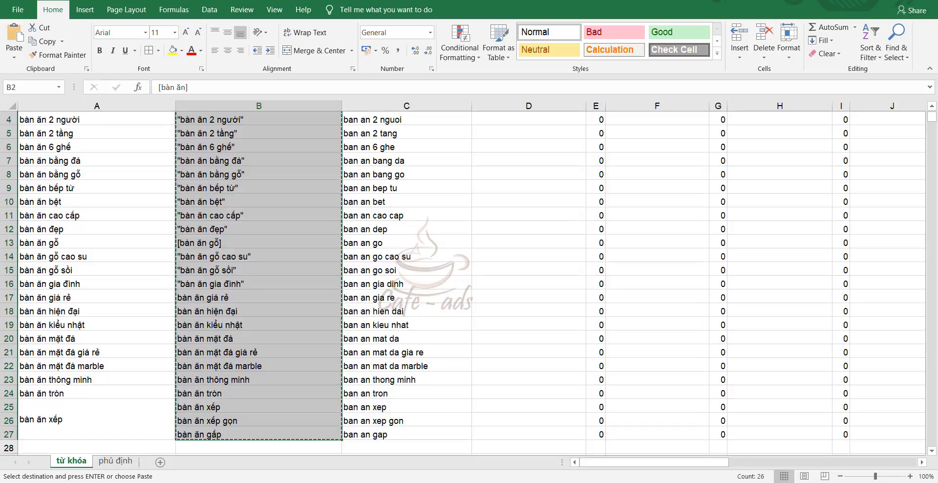
left_click(788, 482)
right_click(787, 470)
left_click(684, 299)
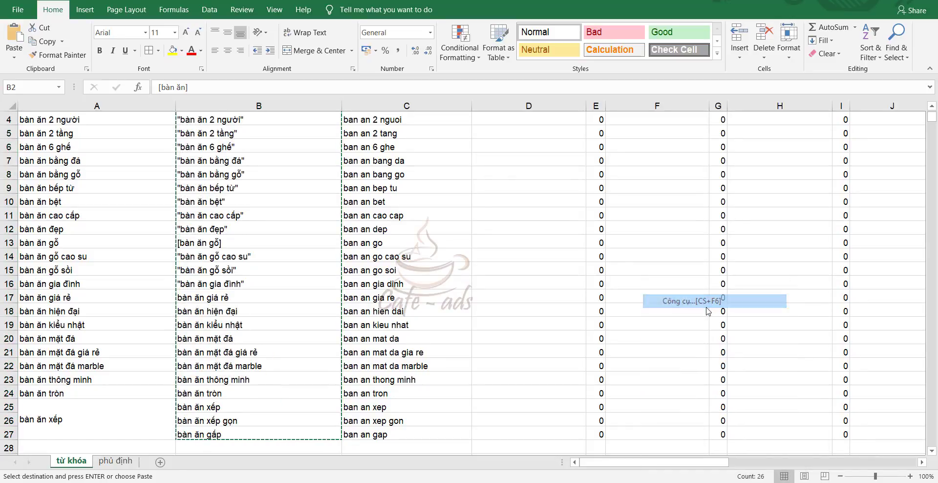
left_click(367, 327)
left_click(518, 282)
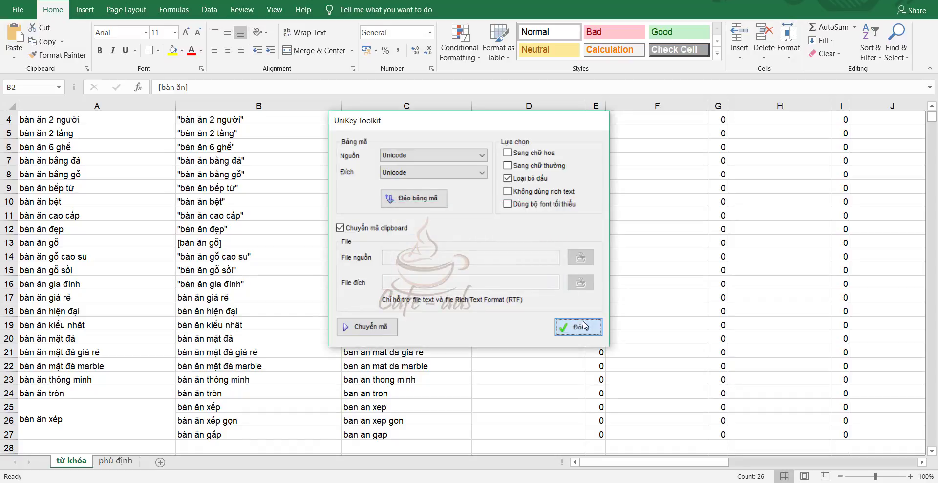
left_click(578, 326)
Paste the converted keywords into the Ko dấu column starting at C2 and compare their match-type marks with column B.
scroll(417, 148, "up", 1)
left_click(379, 132)
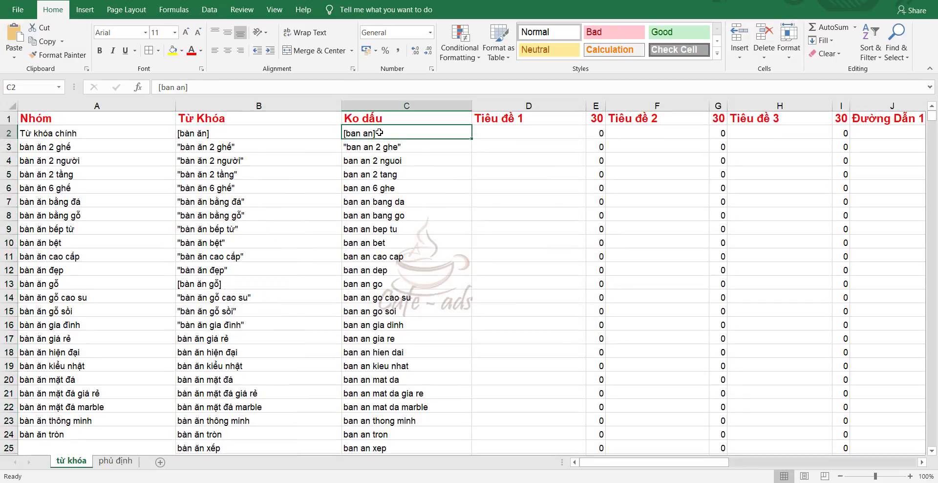
key("ctrl+v")
scroll(427, 247, "down", 2)
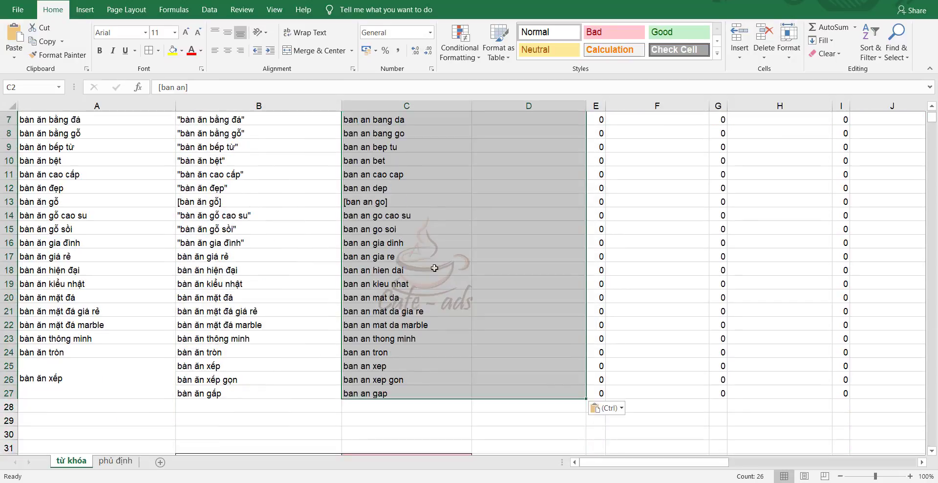
scroll(438, 286, "up", 2)
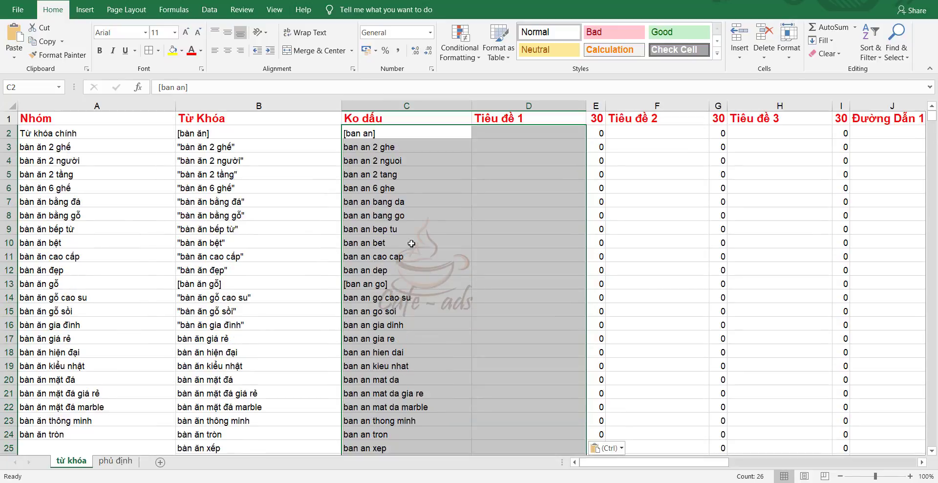
left_click(376, 136)
left_click(391, 204)
left_click(369, 294)
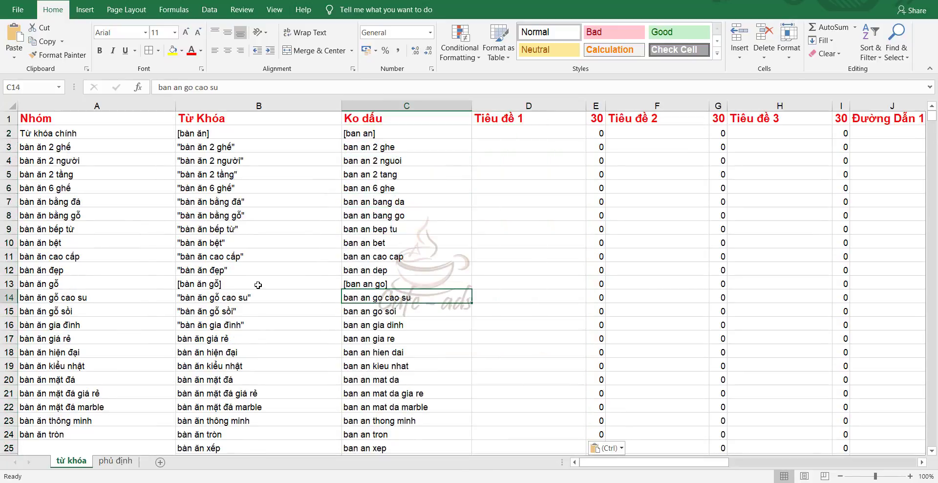
left_click(235, 287)
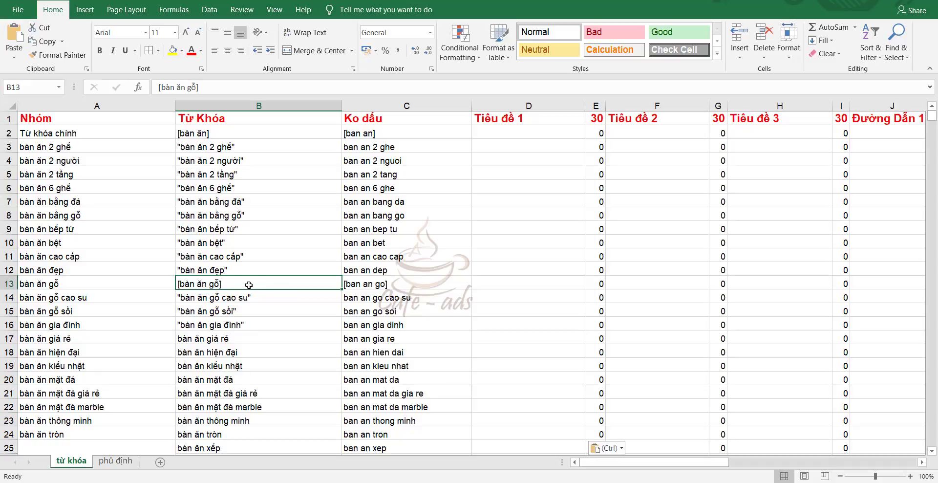
left_click(217, 272)
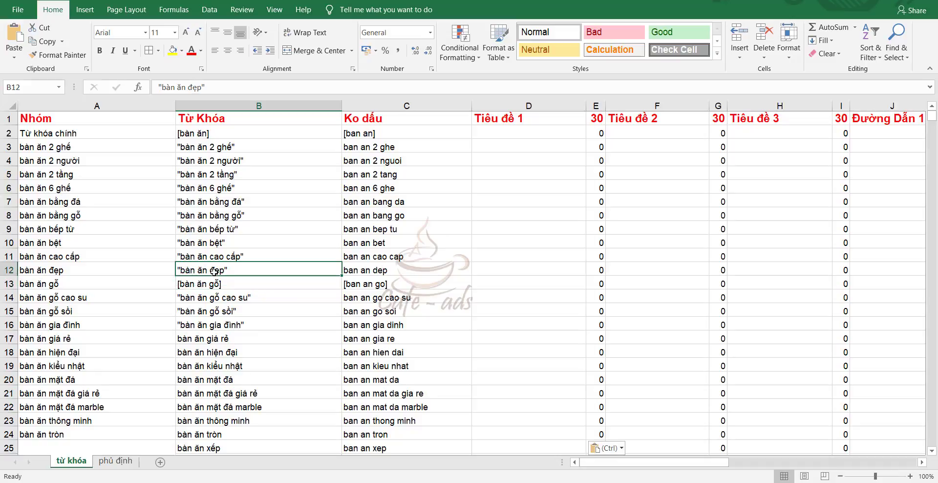
Restore the double quotation marks around the pasted keyword ban an 2 ghe in C3.
left_click(375, 133)
left_click(376, 146)
double_click(428, 148)
type("\"")
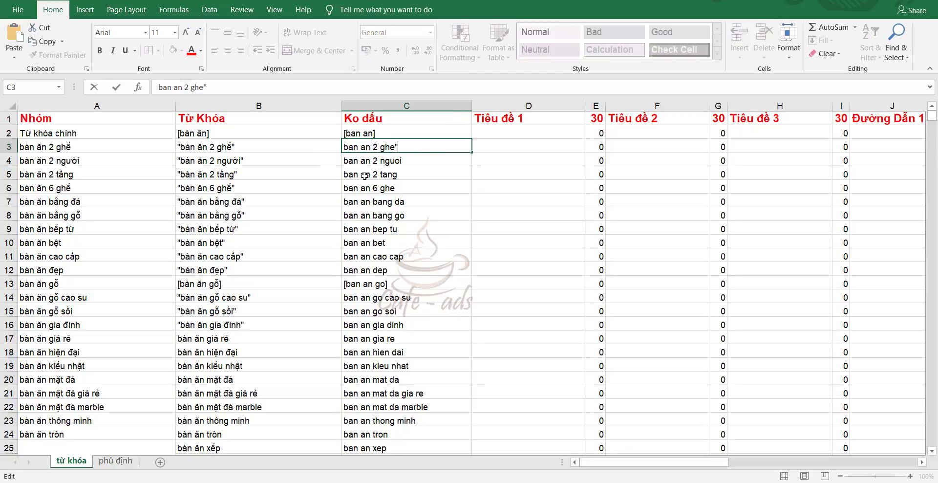
left_click(345, 149)
type("\"")
Enclose the unaccented keyword ban an 2 nguoi in C4 in double quotation marks for phrase match.
double_click(440, 164)
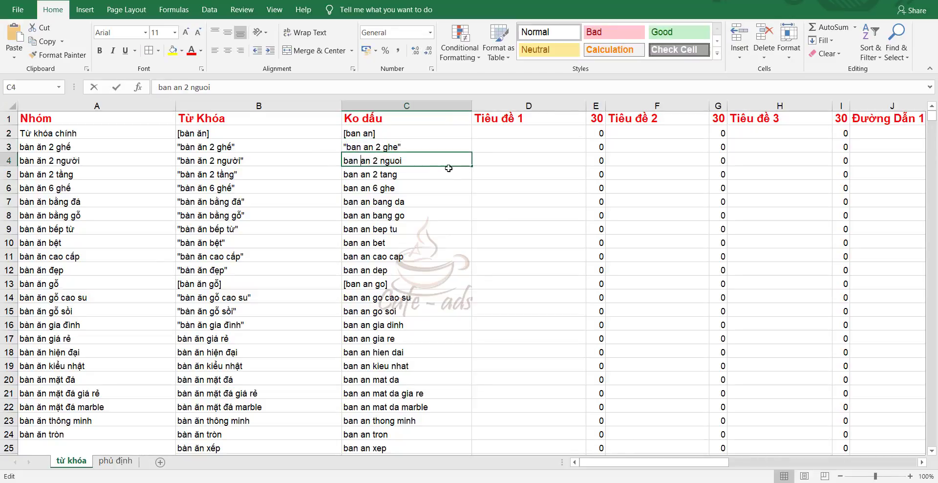
type("\"")
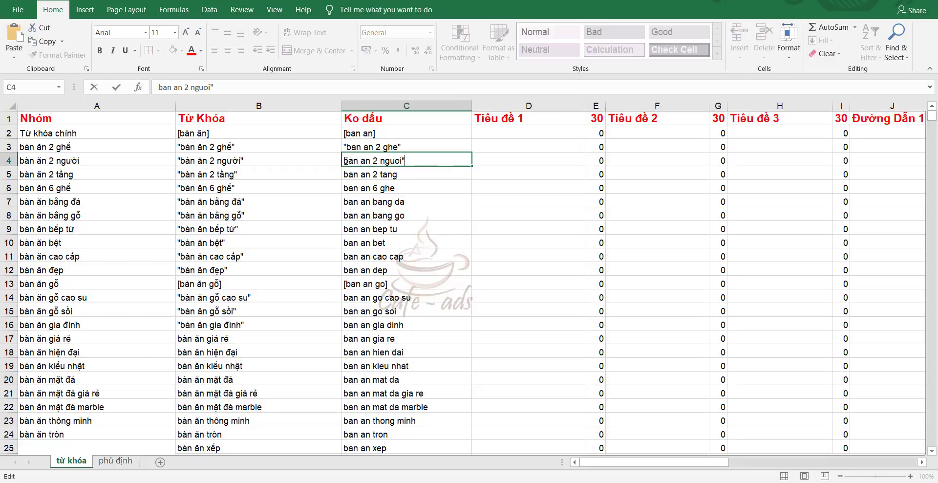
left_click(346, 160)
type("\"")
key("Return")
key("ctrl+Down")
scroll(431, 290, "up", 4)
scroll(431, 291, "up", 1)
Enclose the unaccented keywords ban an 2 tang in C5 and ban an 6 ghe in C6 in double quotation marks.
left_click(411, 175)
double_click(412, 175)
type("\"")
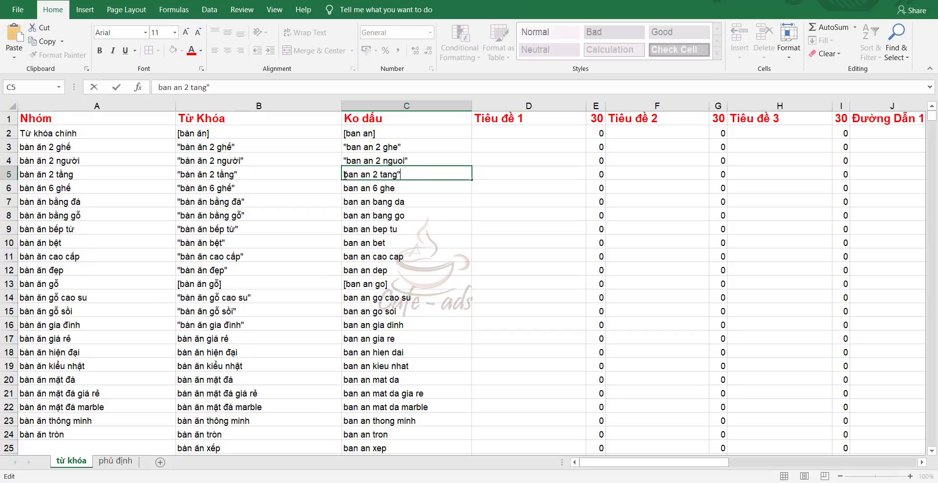
left_click(345, 175)
type("\"")
double_click(423, 189)
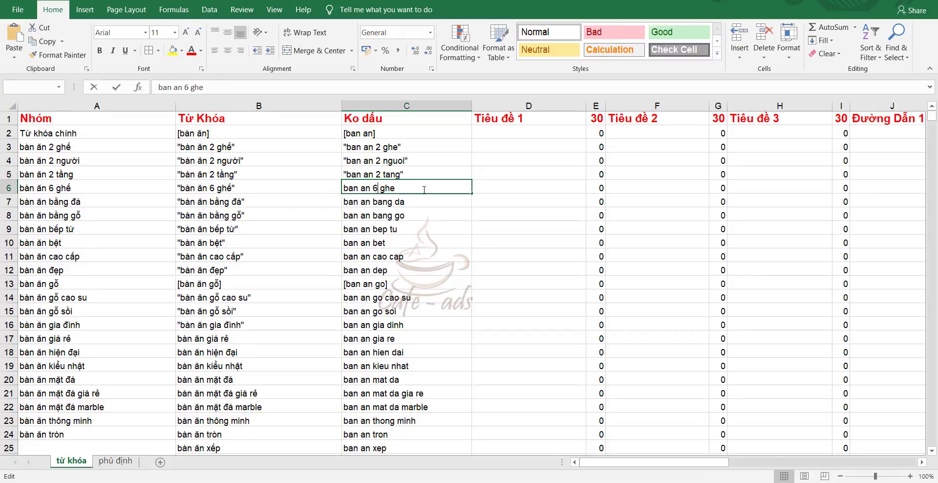
type("\"")
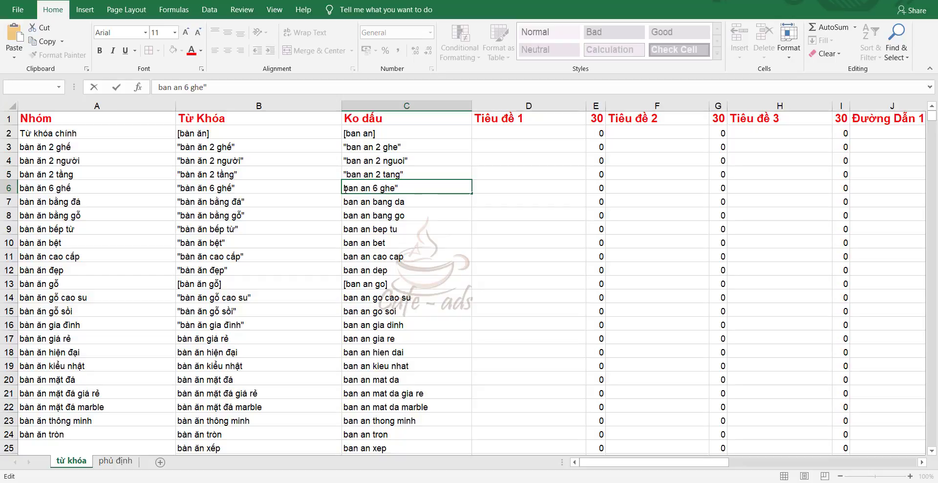
left_click(345, 189)
type("\"")
Add phrase match quotation marks around ban an bang da in C7 and ban an bang go in C8.
double_click(381, 202)
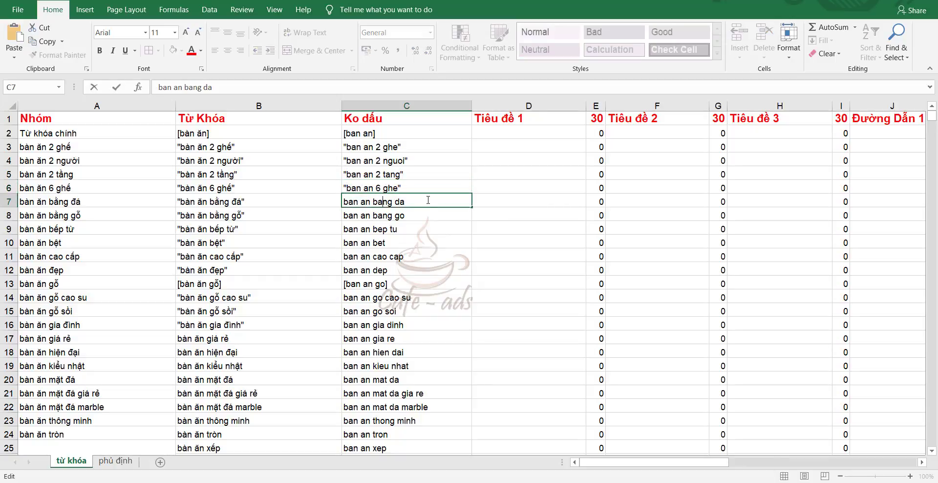
type("\"")
type("\"")
double_click(405, 215)
type("\"")
left_click(345, 215)
type("\"")
Put double quotation marks around the keywords ban an bep tu in C9 and ban an bet in C10.
double_click(419, 228)
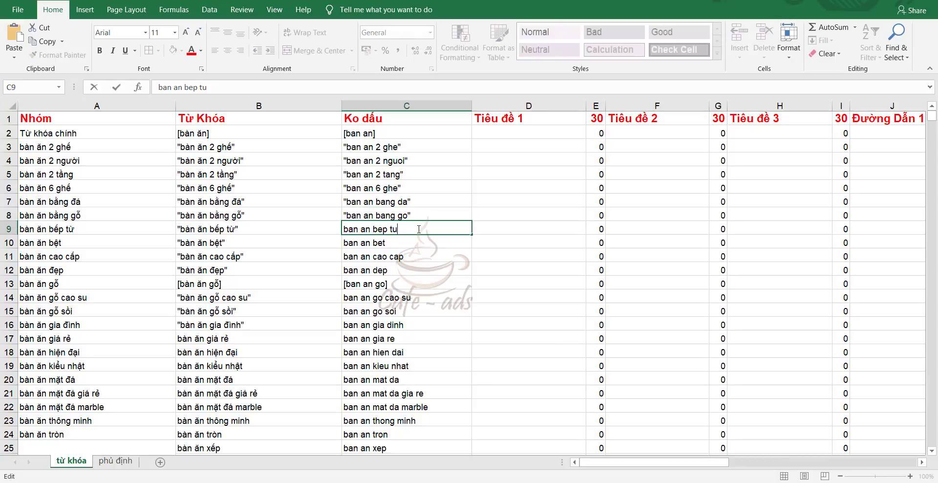
type("\"")
left_click(398, 243)
double_click(398, 243)
type("\"")
left_click(344, 243)
type("\"")
Enclose ban an cao cap in C11 and ban an dep in C12 in double quotation marks for phrase match.
double_click(395, 256)
type("\"")
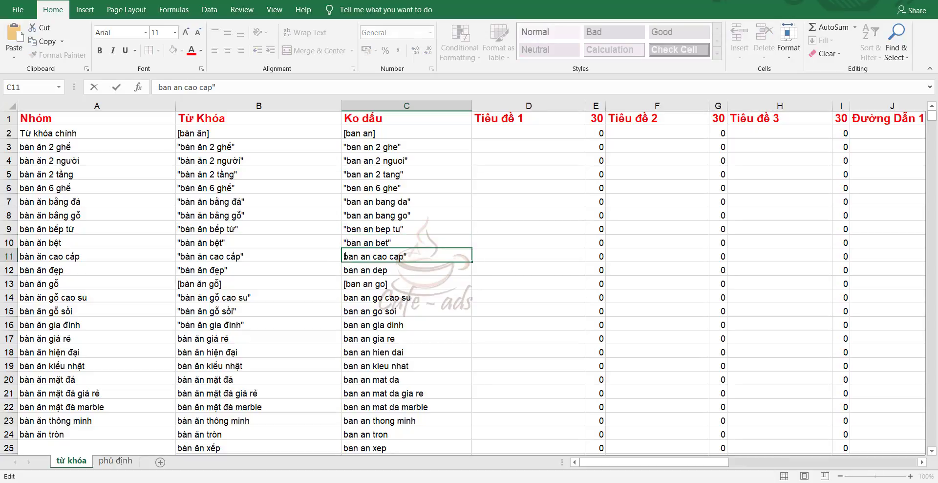
left_click(345, 256)
type("\"")
double_click(400, 268)
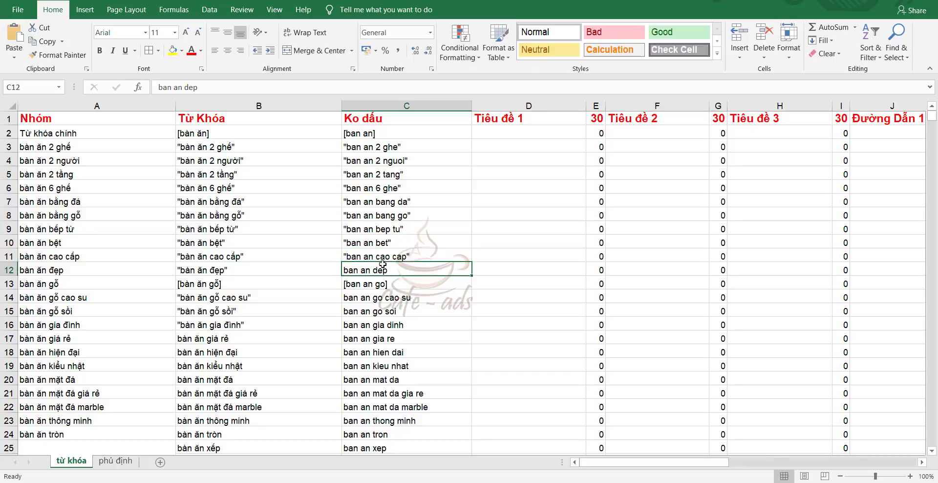
type("\"")
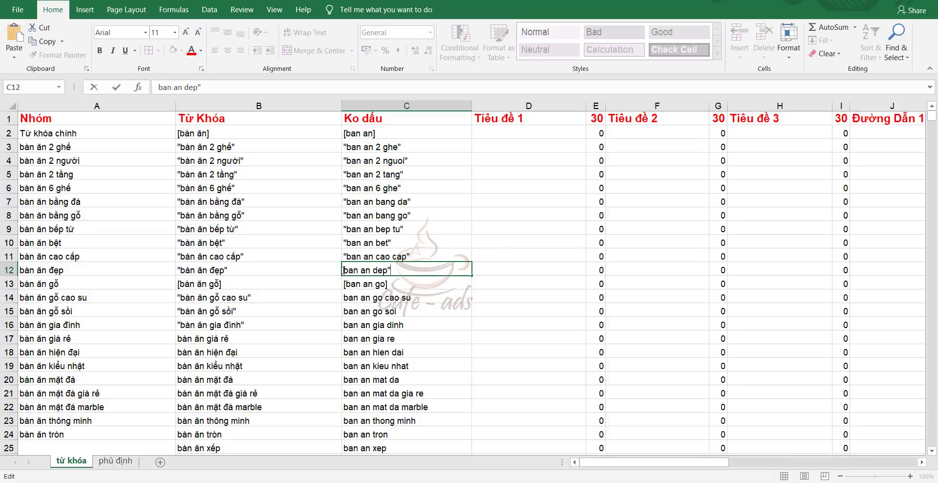
left_click(346, 270)
type("\"")
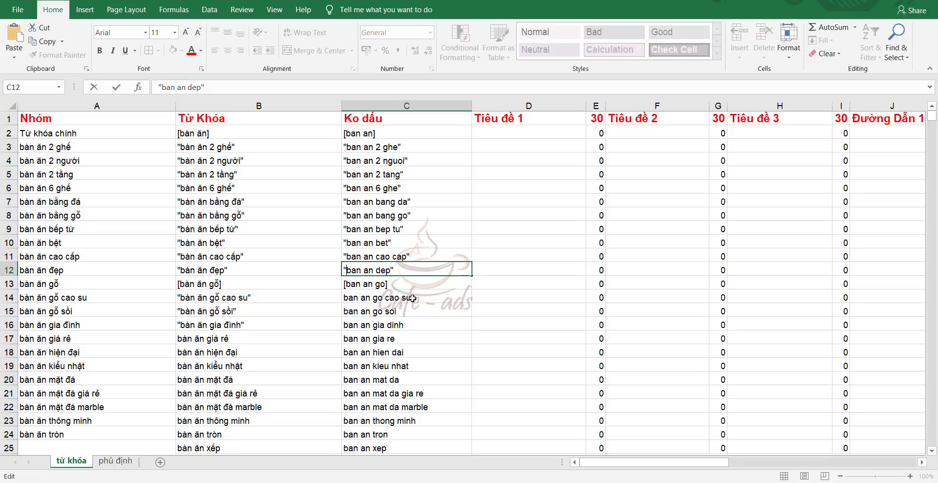
Enclose the unaccented keyword ban an go cao su in C14 in double quotation marks.
left_click(409, 297)
scroll(432, 296, "down", 5)
left_click(433, 290)
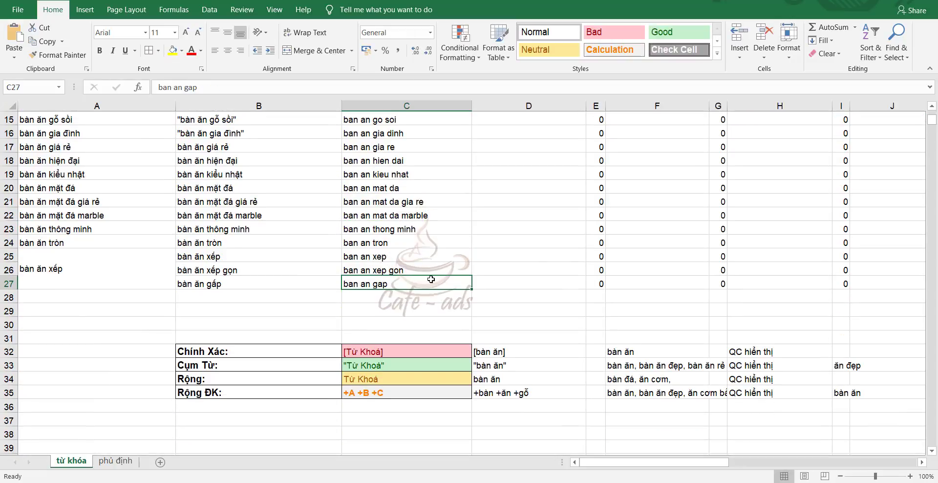
scroll(434, 256, "up", 2)
key("Up")
key("Up")
key("Up")
key("Up")
key("Up")
key("Up")
key("Up")
key("Up")
key("Up")
key("Up")
key("Up")
key("Up")
key("Up")
key("Up")
double_click(424, 187)
type("\"")
left_click(344, 188)
type("\"")
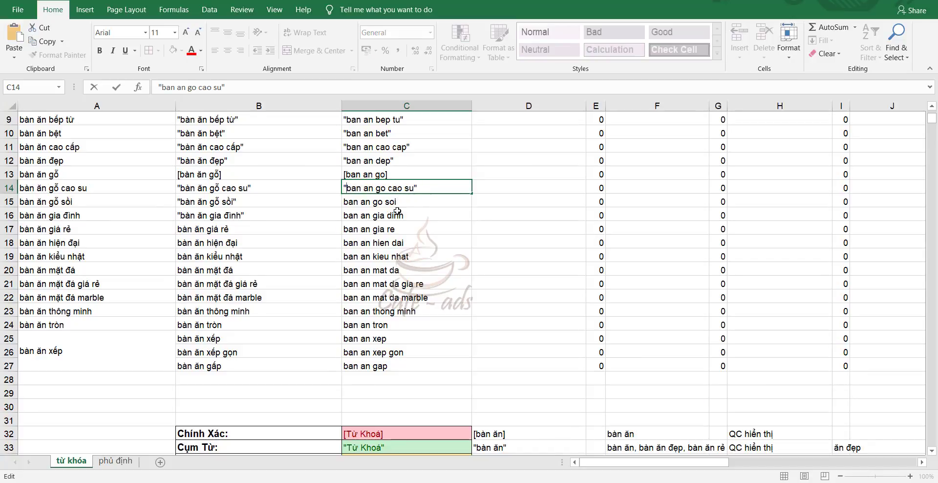
Add phrase match quotation marks around ban an go soi in C15 and ban an gia dinh in C16.
left_click(410, 206)
double_click(415, 198)
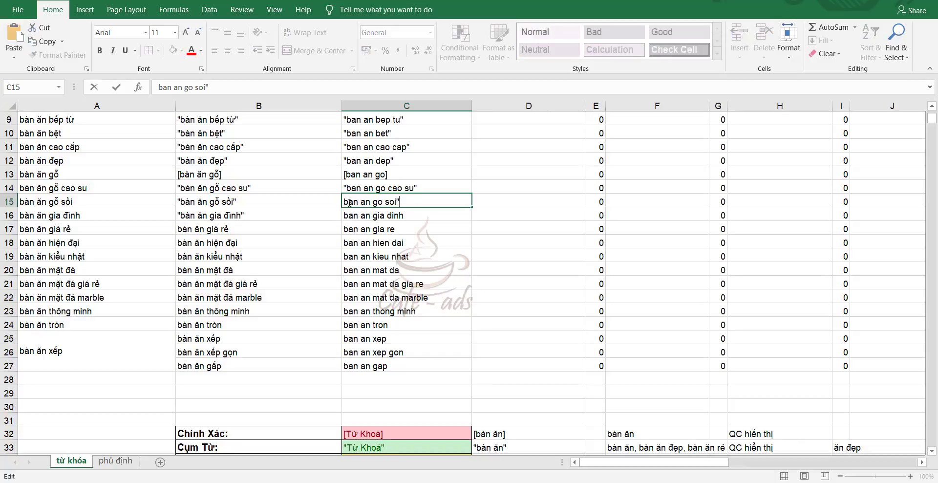
type("\"")
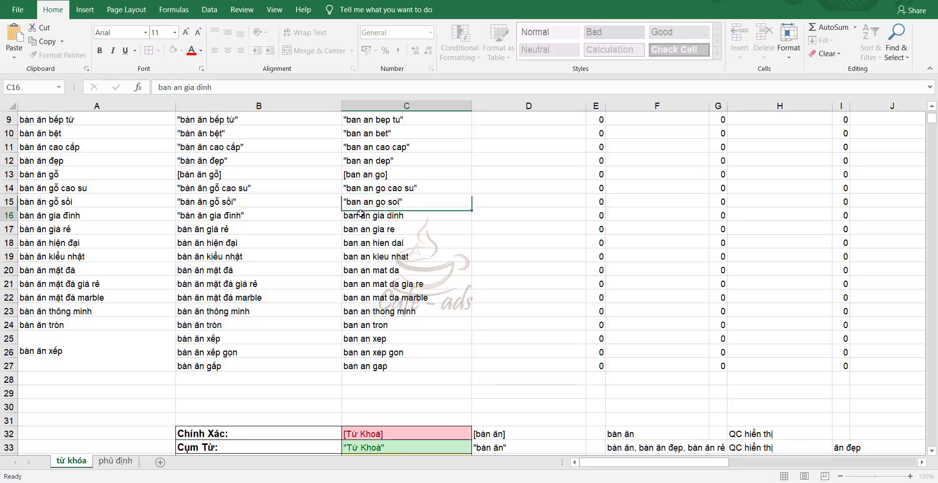
left_click(361, 213)
double_click(422, 218)
type("\"")
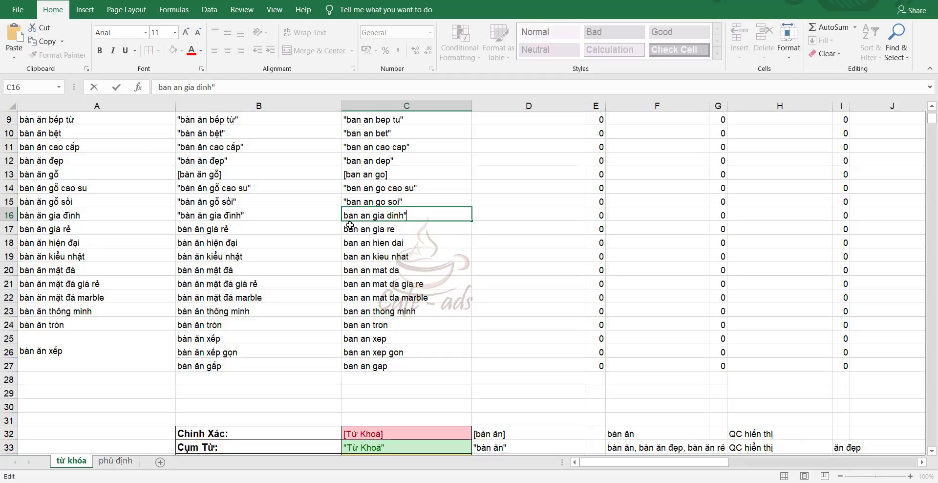
left_click_drag(343, 215, 360, 213)
left_click(345, 215)
type("\"")
Review the match-type marks on the accented keywords in B2:B16.
left_click(383, 231)
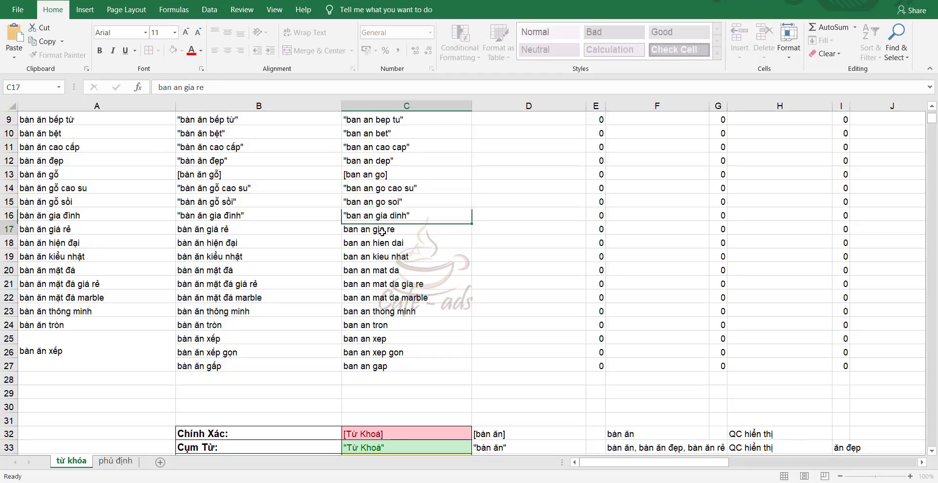
scroll(361, 274, "up", 3)
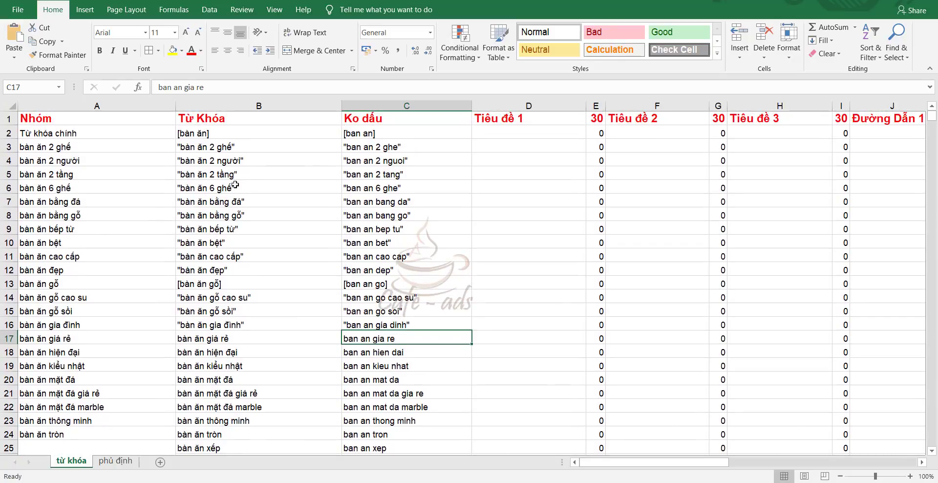
left_click_drag(247, 133, 255, 321)
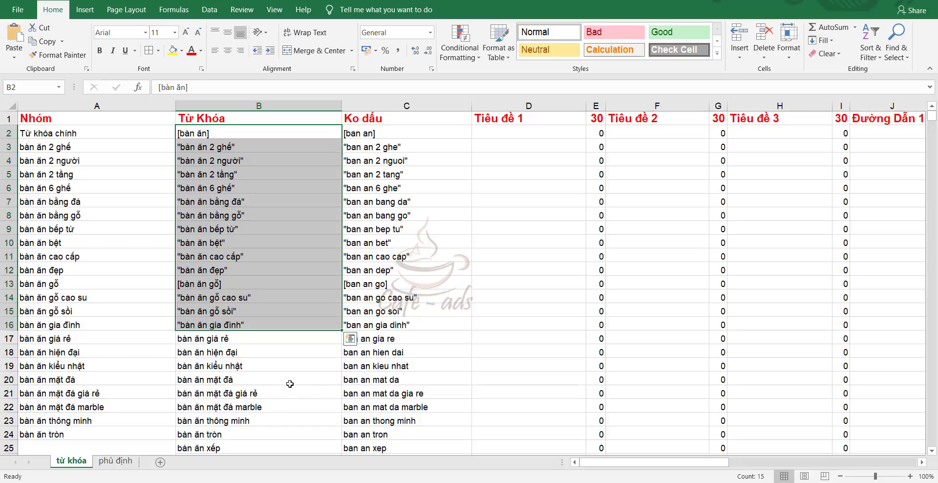
scroll(292, 384, "down", 1)
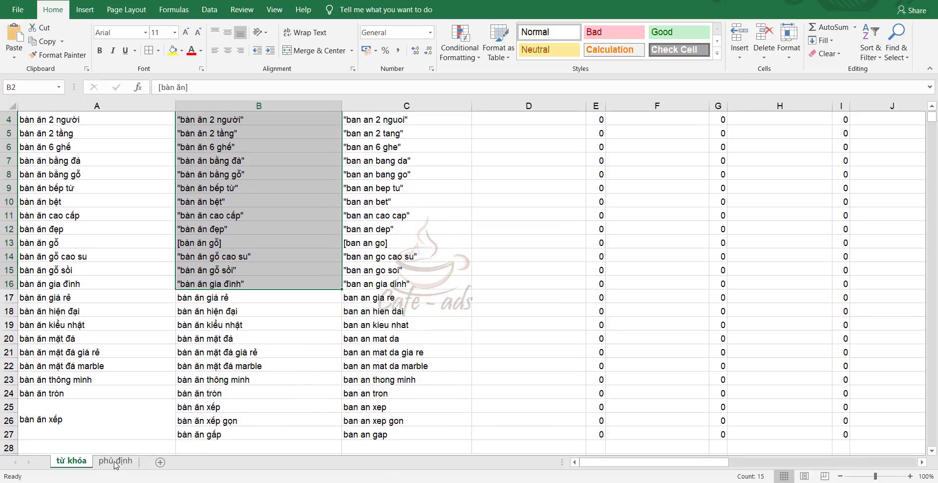
Open the phủ định sheet and narrow the empty columns C and D.
left_click(116, 461)
left_click(115, 461)
left_click(359, 278)
left_click(232, 134)
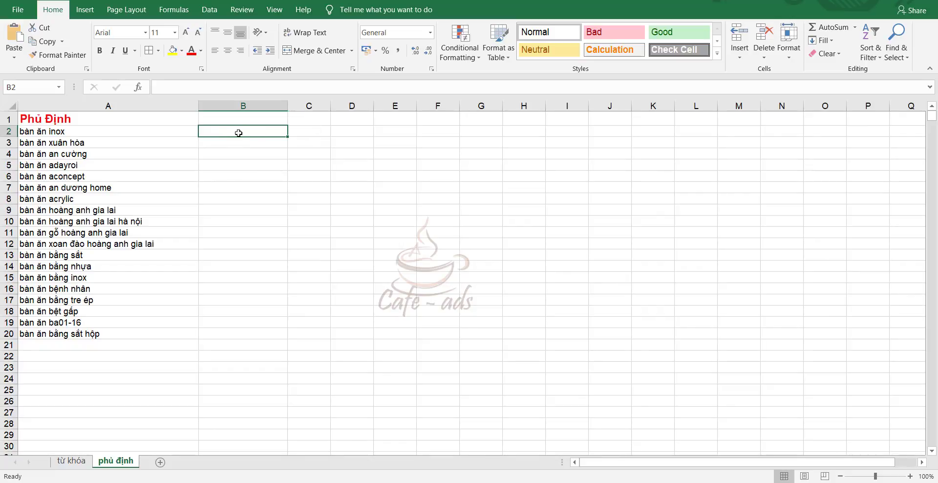
left_click(324, 132)
mouse_move(331, 106)
left_mouse_down()
mouse_move(303, 105)
mouse_move(320, 106)
left_mouse_up()
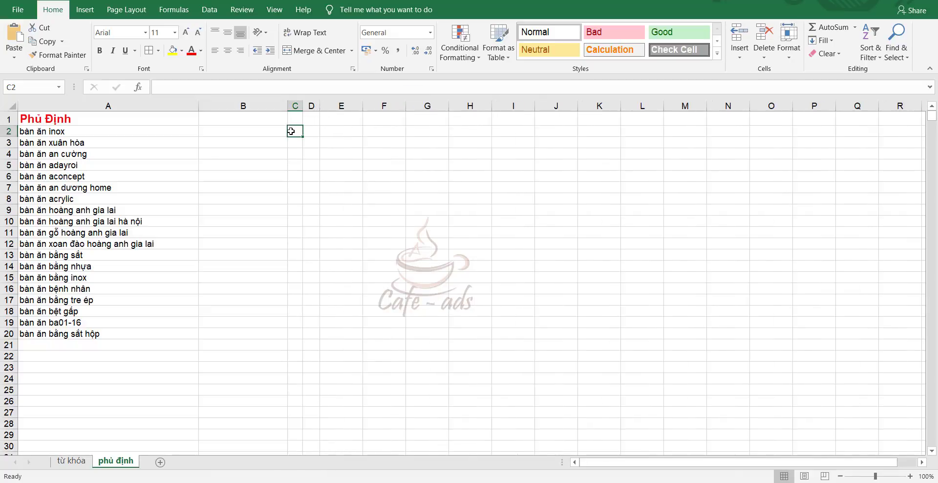
Enter [ in C2 and ] in D2 of the negative keyword sheet, and widen column B slightly.
type("[")
left_click(311, 132)
type("]")
left_click(400, 186)
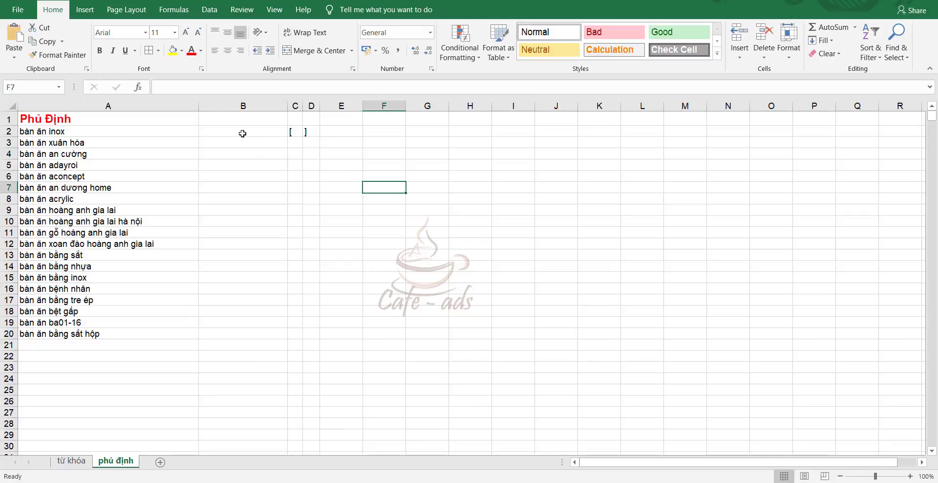
left_click(243, 132)
left_click_drag(288, 106, 298, 106)
left_click(269, 120)
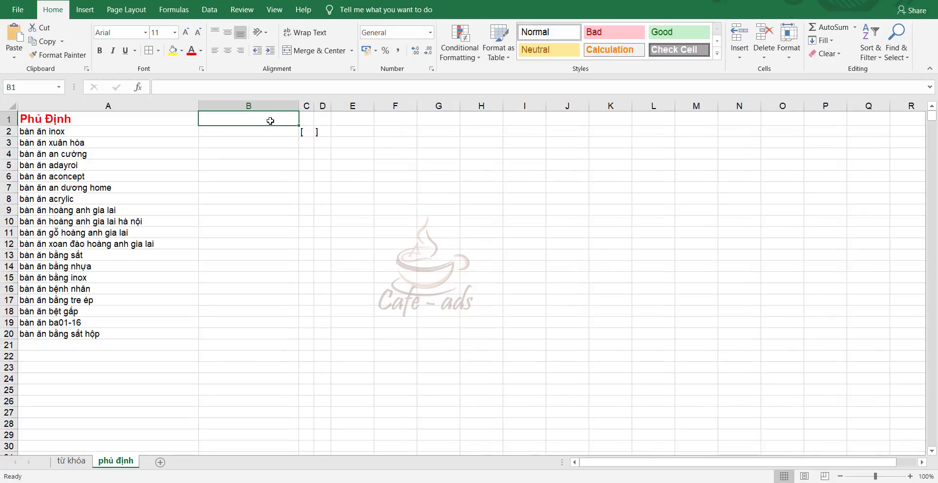
Enter the formula =C2&A2&D2 in B2 to wrap the first negative keyword in square brackets.
left_click(248, 132)
left_click(138, 129)
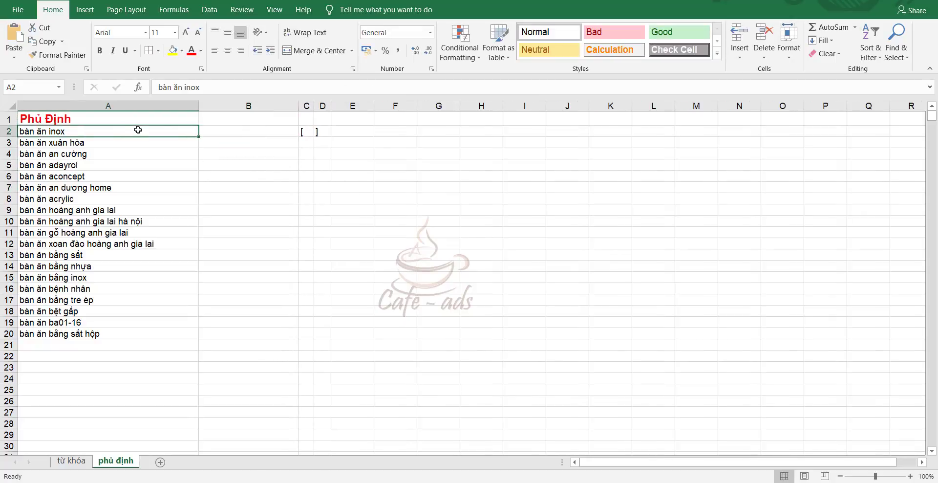
left_click(228, 134)
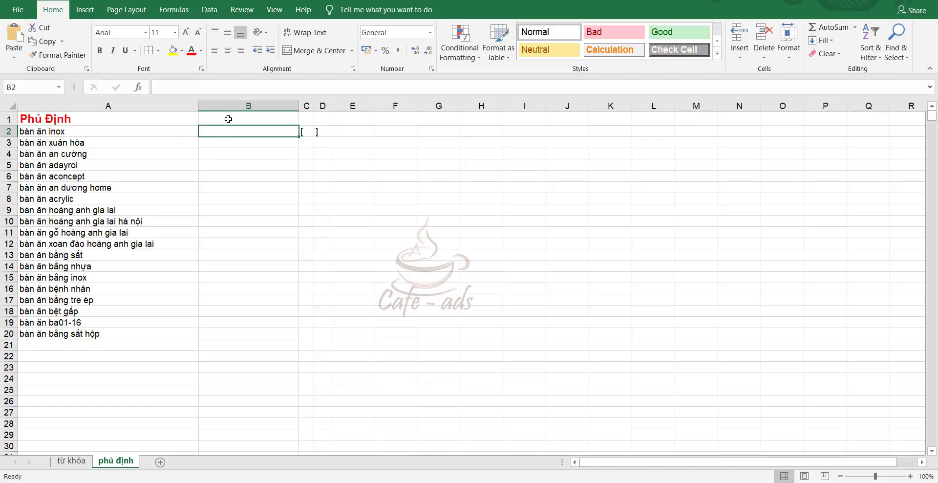
type("=")
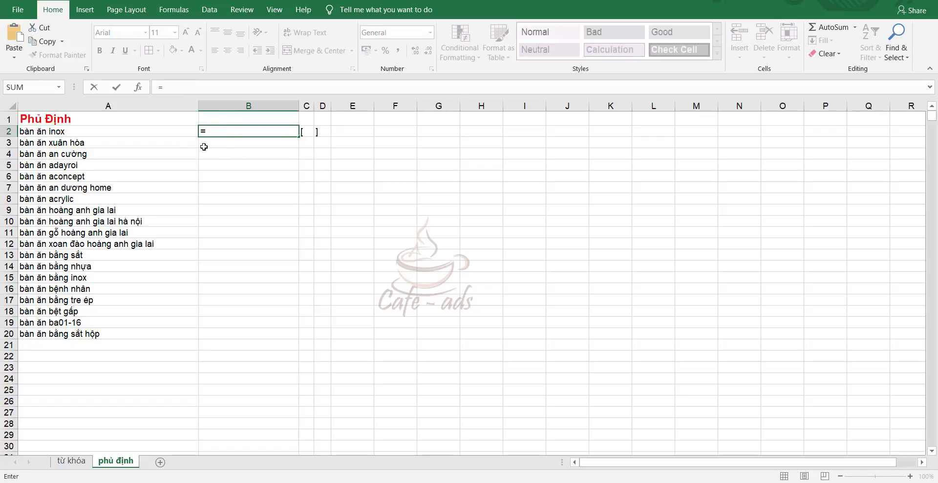
left_click(303, 130)
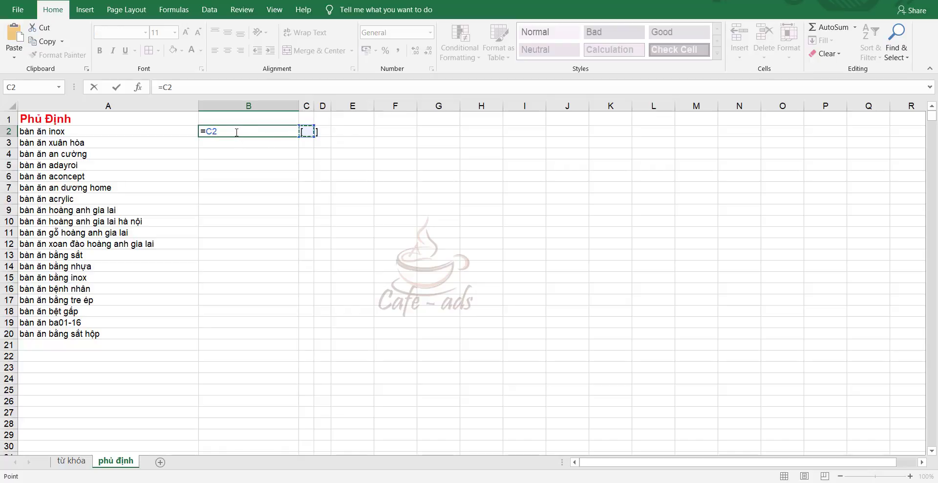
type("&")
left_click(79, 132)
type("&")
left_click(318, 131)
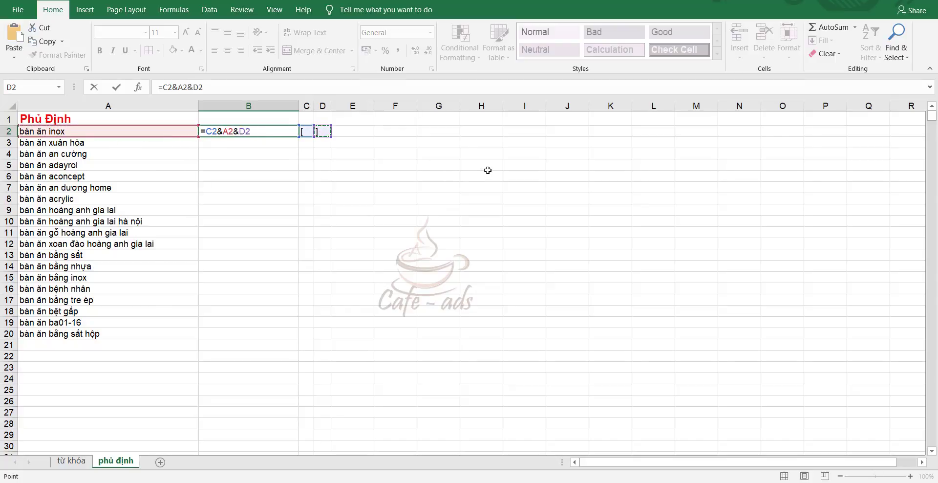
key("Return")
Fill the B2 formula down to B20 and widen column B to fit the longest keyword.
left_click(234, 131)
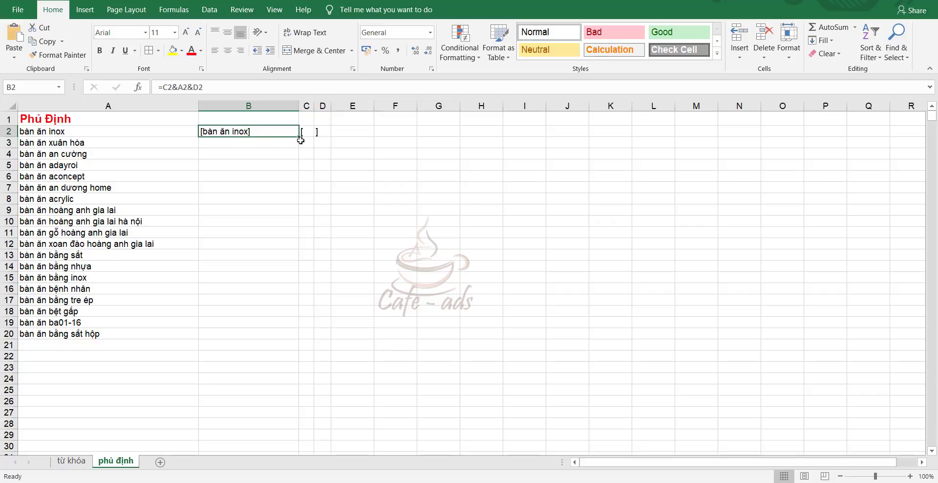
left_click_drag(300, 138, 306, 161)
left_click(306, 131)
left_click_drag(299, 106, 351, 106)
Copy the brackets in C2 and D2 down to row 20, and narrow both bracket columns.
left_click_drag(366, 137, 359, 334)
left_click(372, 131)
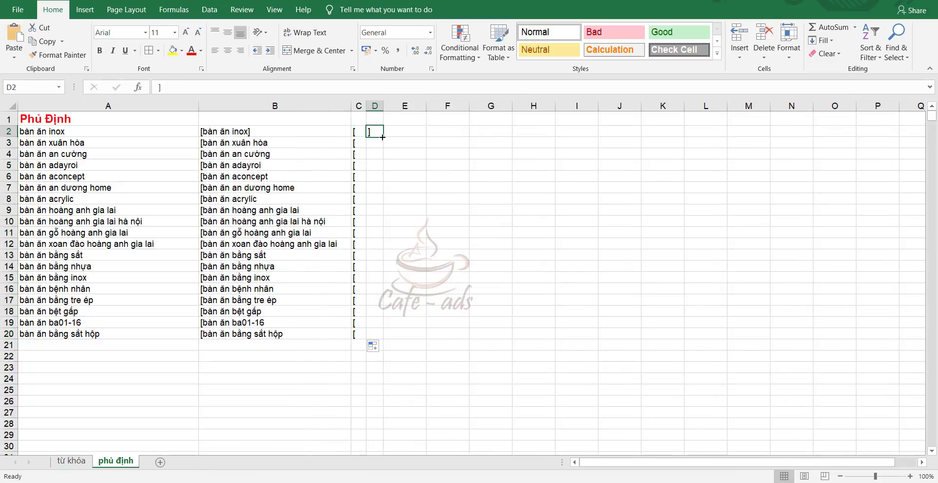
left_click_drag(385, 139, 385, 339)
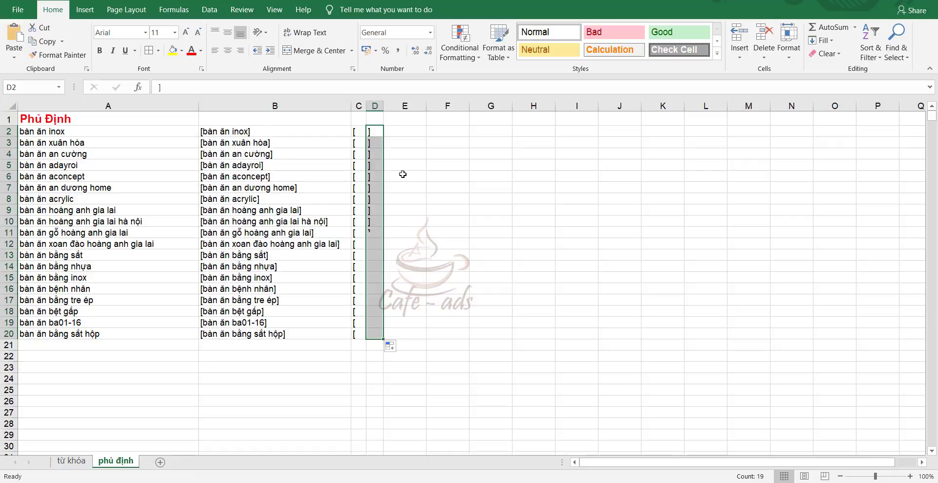
left_click(435, 141)
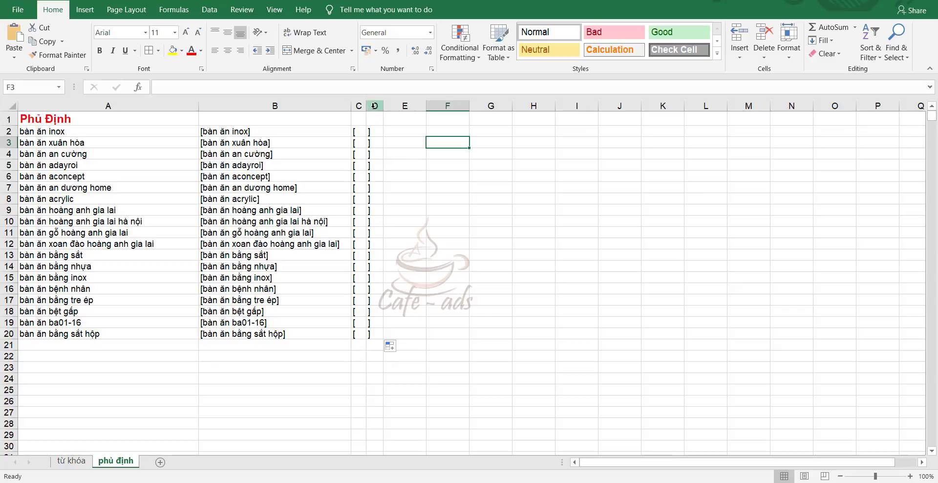
left_click_drag(366, 108, 372, 107)
left_click(566, 352)
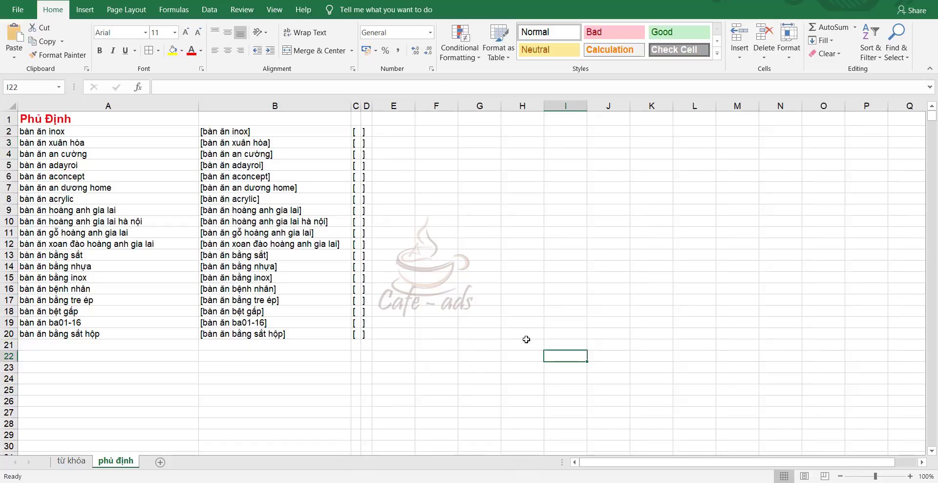
Check the bracketed negative keywords in B2:B20 and the formulas in B2 and B3.
left_click_drag(242, 133, 252, 333)
left_click(499, 330)
left_click_drag(249, 136, 256, 336)
left_click(308, 400)
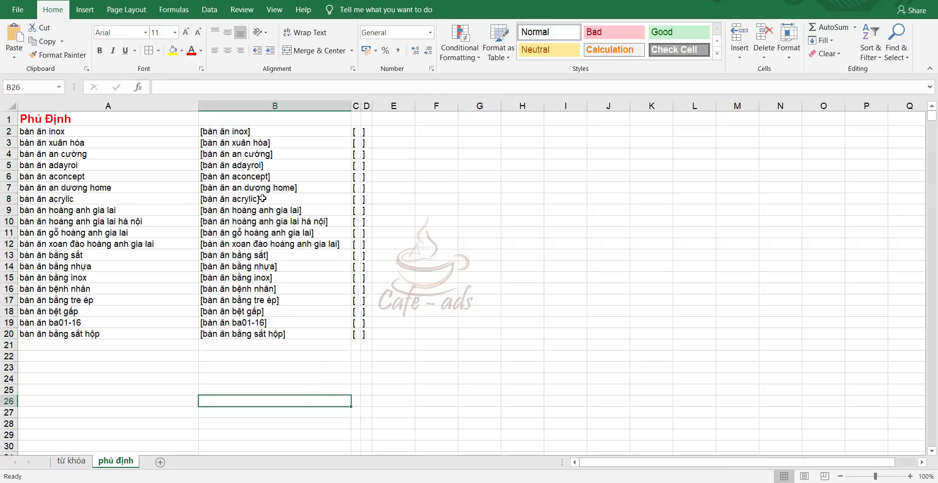
left_click(257, 268)
left_click(215, 132)
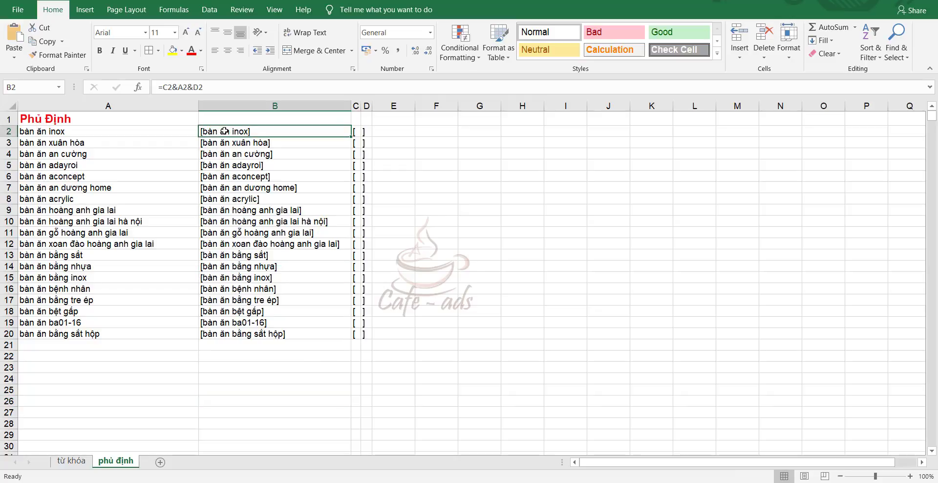
double_click(221, 142)
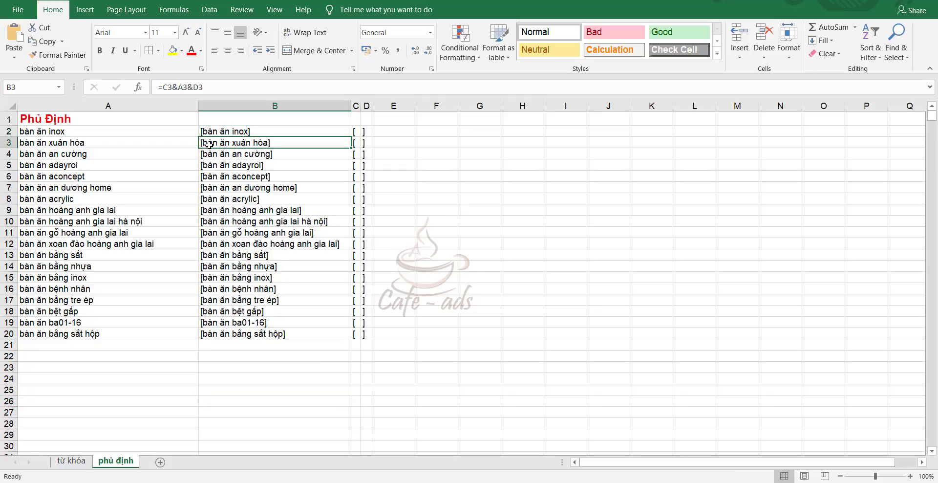
Return to the từ khóa sheet and review the main keyword row and the keyword groups beneath it.
left_click(221, 187)
left_click(223, 154)
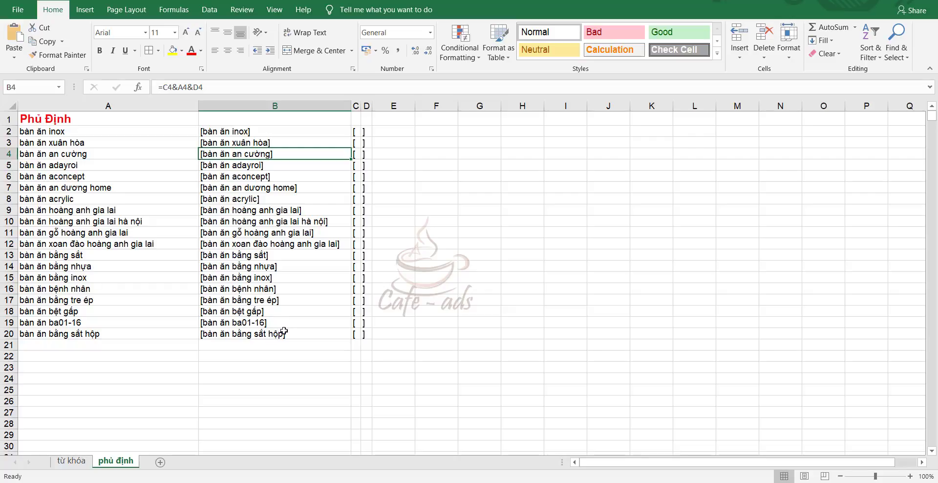
left_click(73, 461)
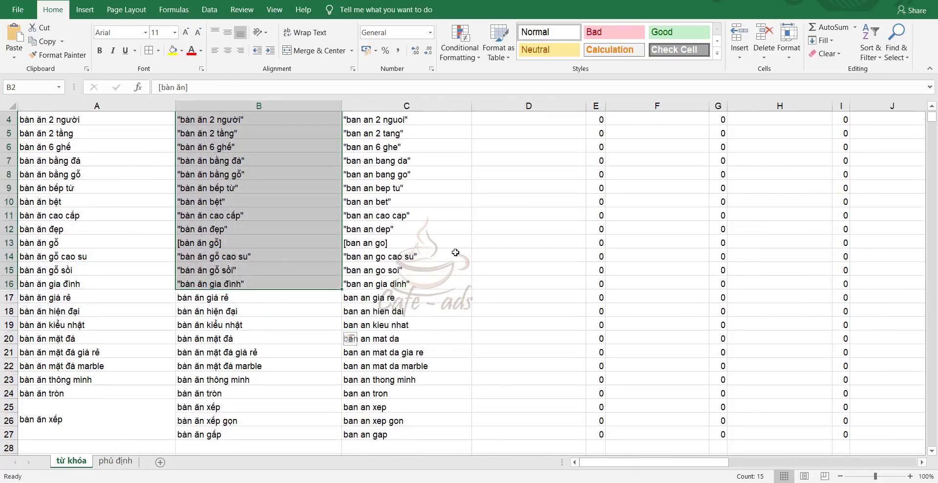
scroll(455, 253, "up", 1)
left_click(537, 229)
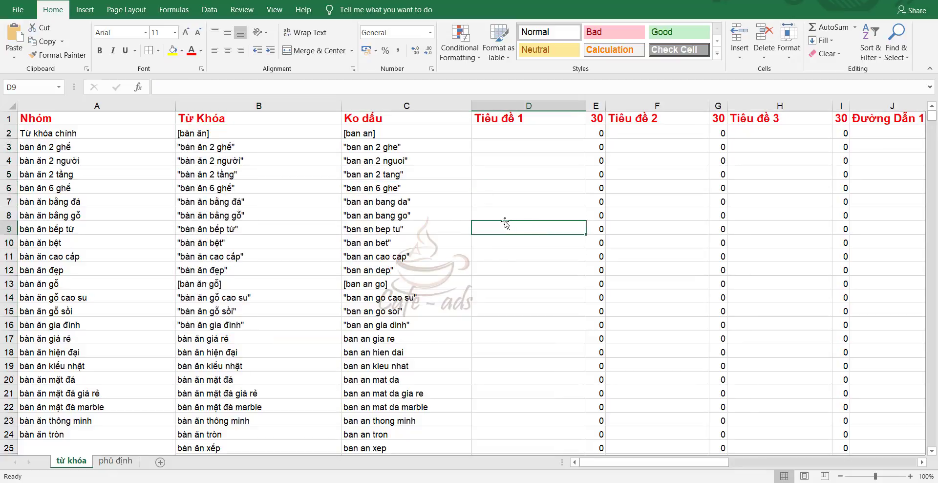
left_click(10, 138)
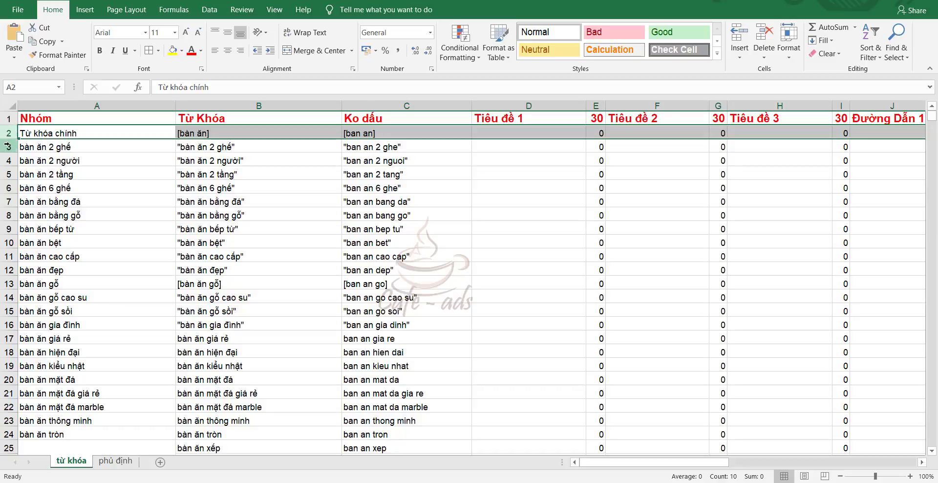
left_click(9, 145)
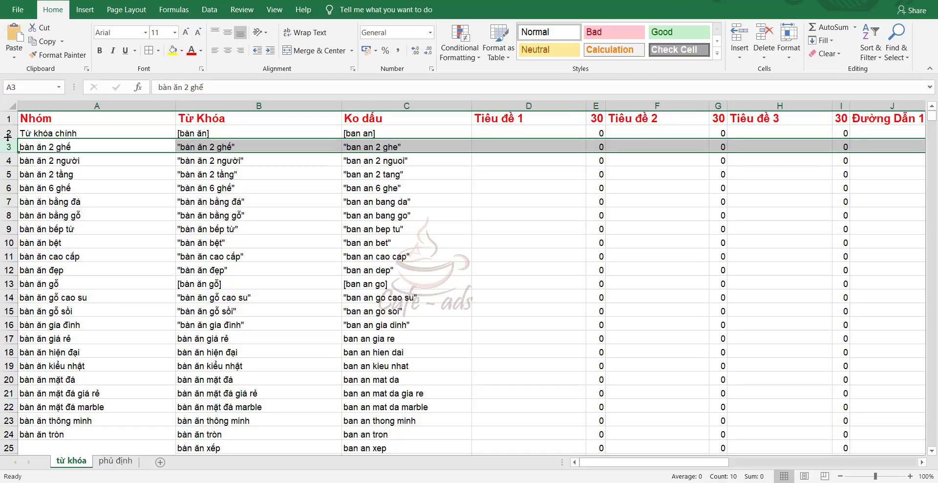
scroll(558, 247, "down", 3)
scroll(562, 248, "up", 2)
scroll(562, 248, "up", 1)
key("alt+Tab")
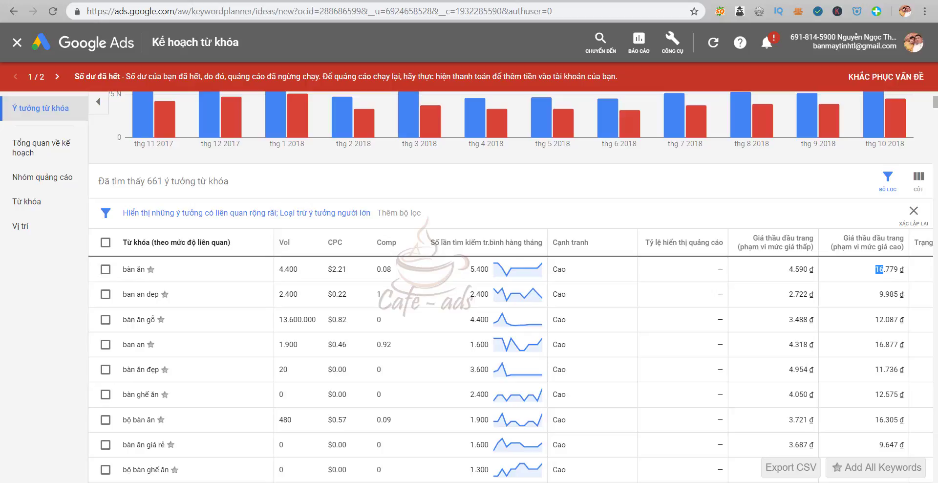
key("alt+Tab")
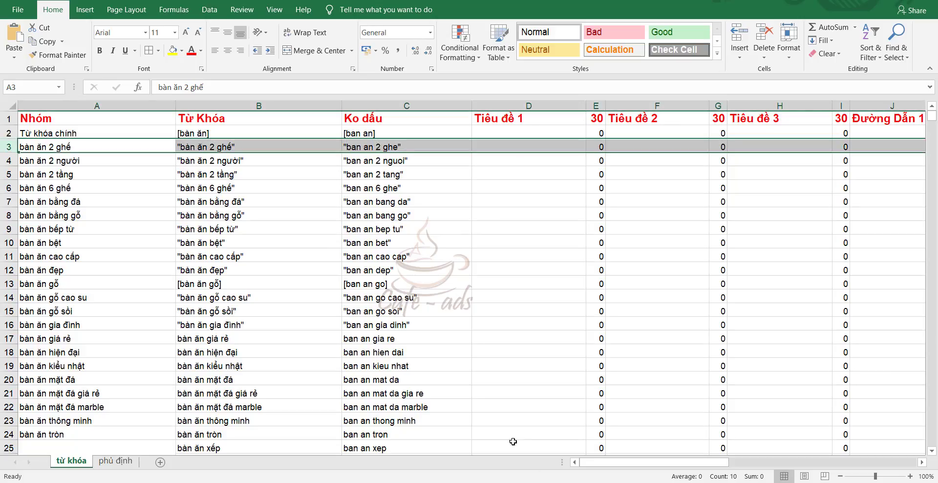
left_click(144, 221)
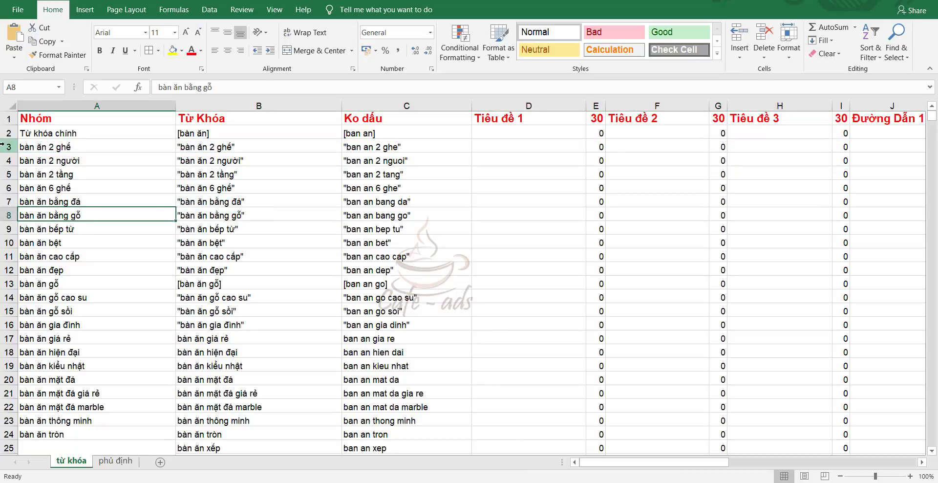
left_click(7, 160)
left_click(7, 145)
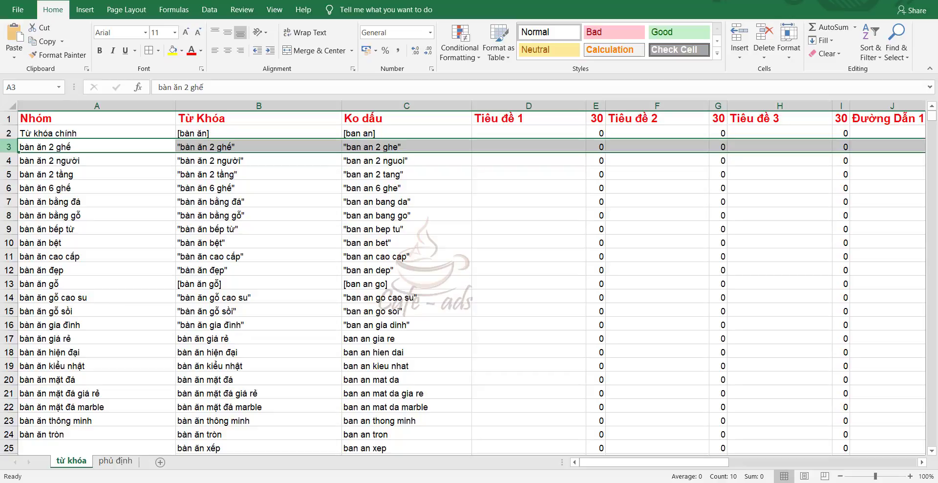
left_click(214, 189)
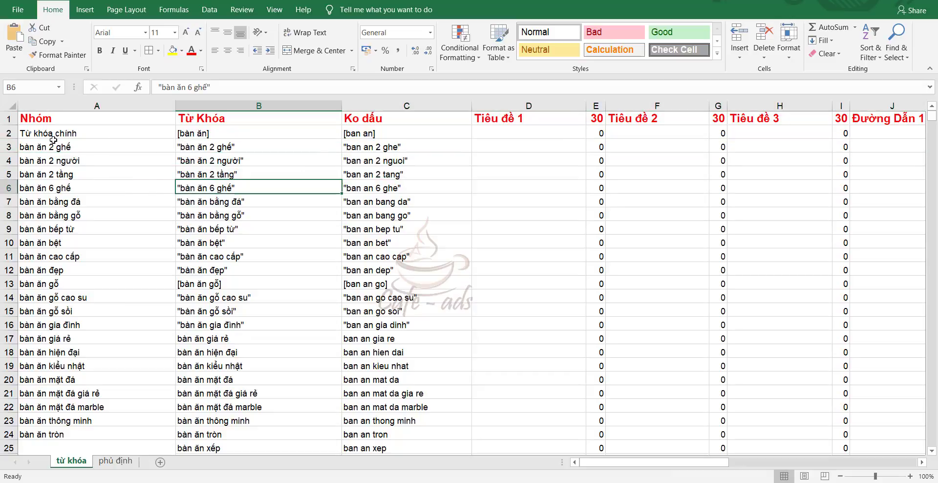
left_click(5, 146)
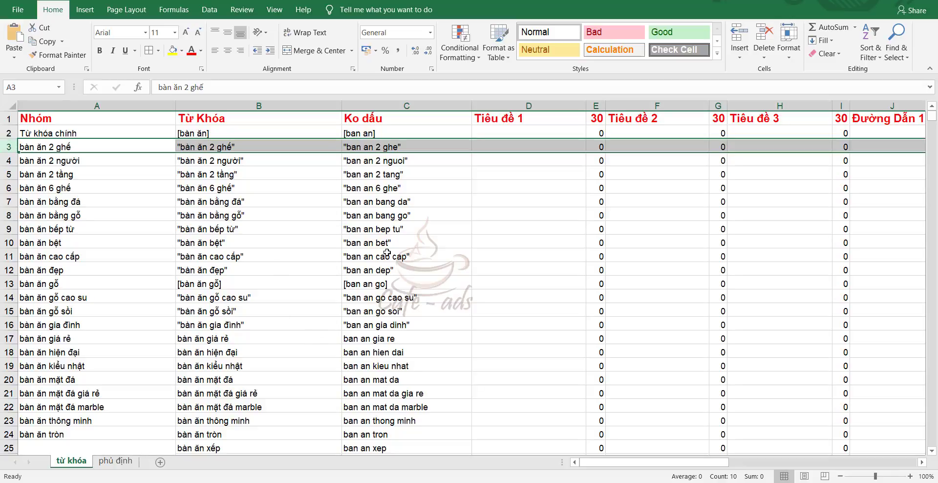
left_click(518, 243)
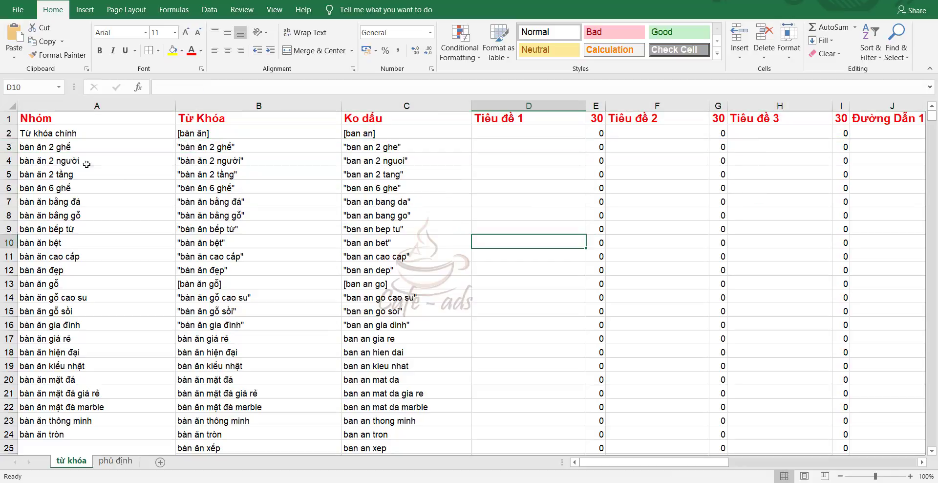
Insert a blank row above the bàn ăn 2 ghế row and another above the bàn ăn 2 người row.
left_click(5, 146)
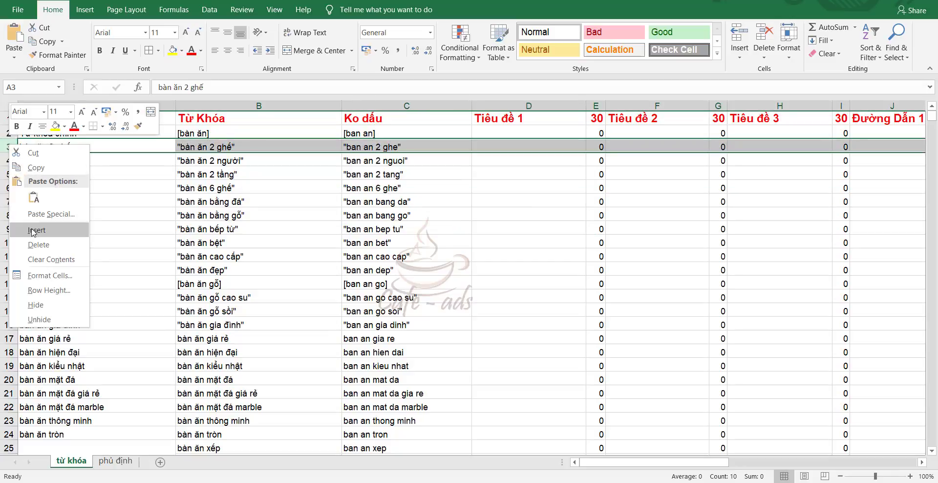
left_click(32, 231)
left_click(182, 241)
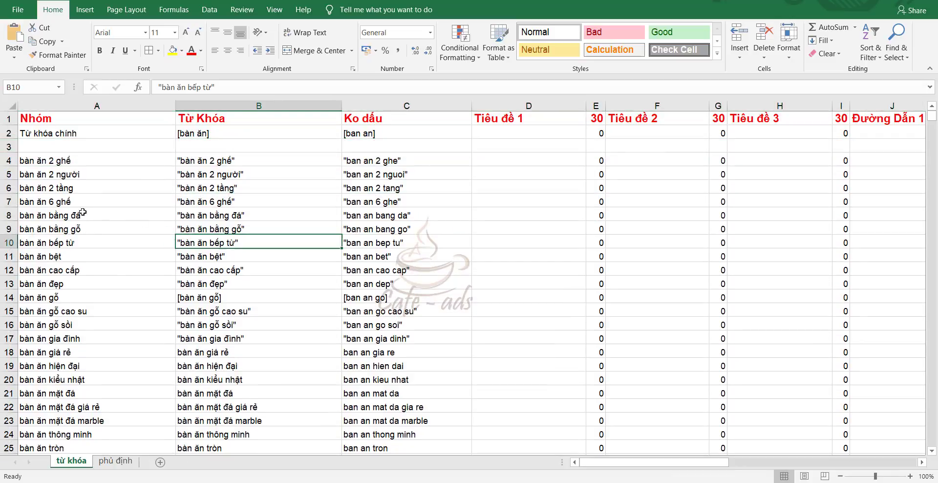
left_click(6, 174)
right_click(9, 174)
left_click(67, 259)
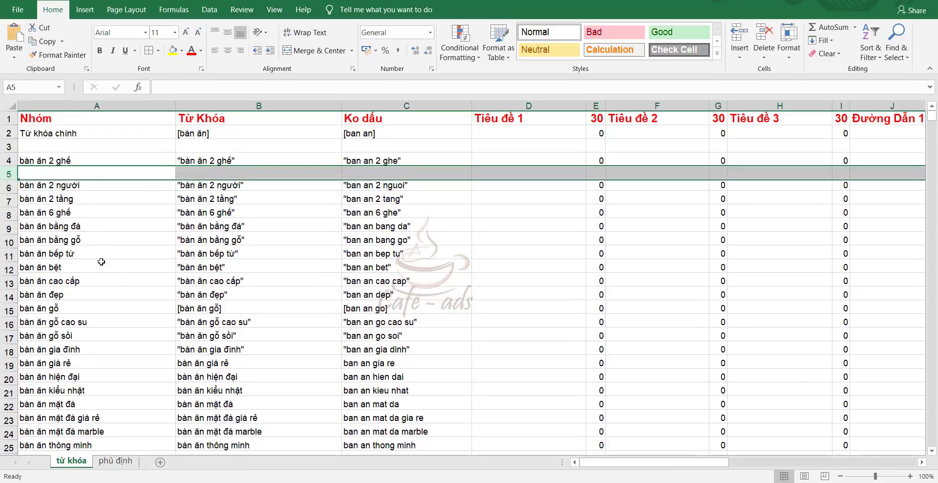
Insert a blank row above the bàn ăn 2 tầng row and another above the bàn ăn 6 ghế row.
left_click(8, 201)
right_click(10, 201)
left_click(40, 285)
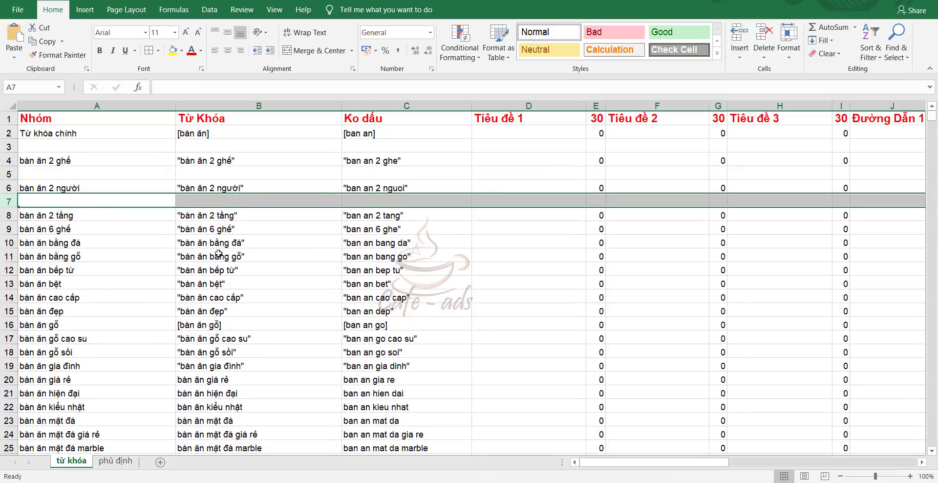
left_click(8, 228)
right_click(10, 227)
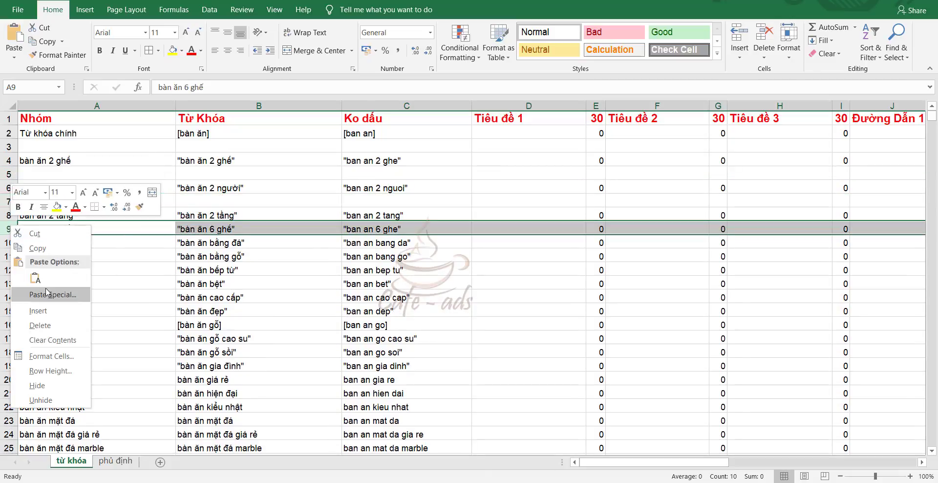
left_click(39, 311)
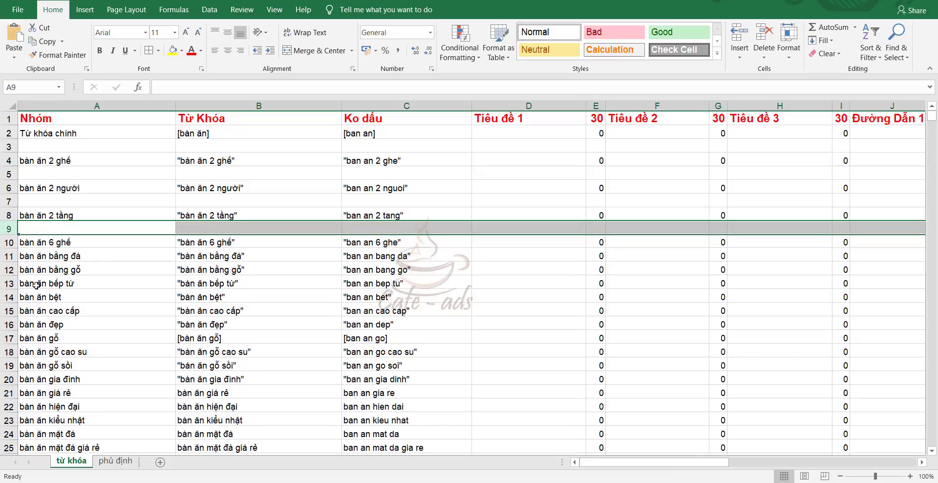
Insert one blank row above each of the bàn ăn bằng đá, bàn ăn bằng gỗ and bàn ăn bếp từ rows.
right_click(9, 256)
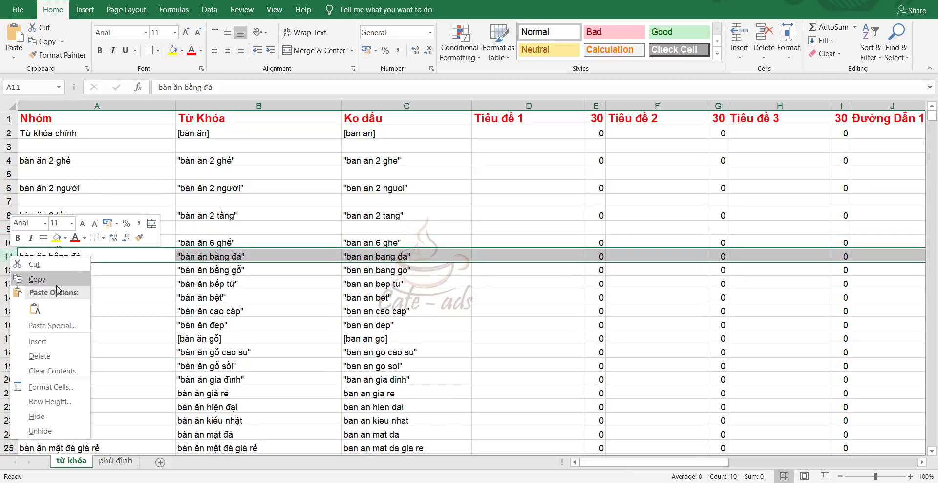
left_click(46, 341)
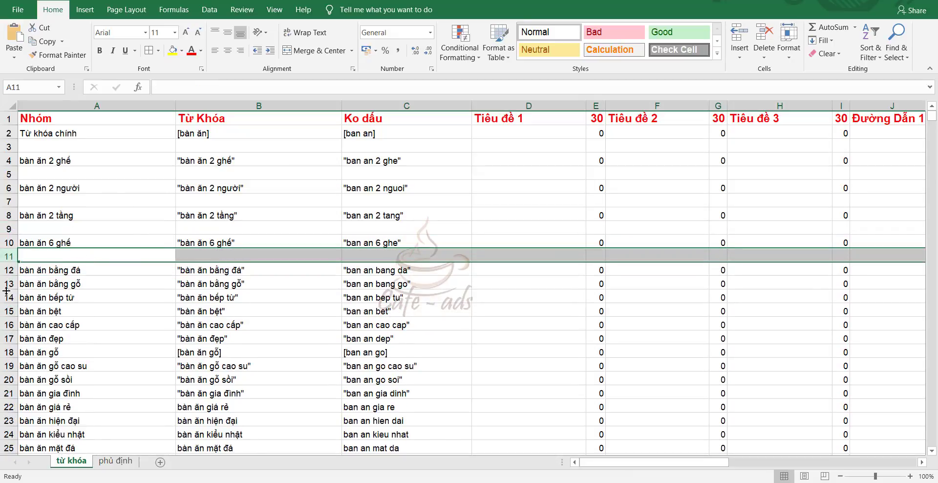
right_click(9, 283)
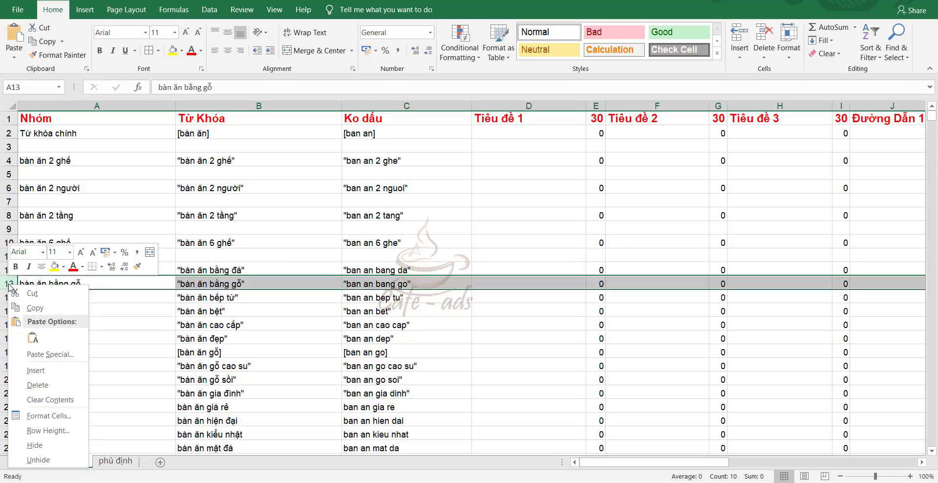
left_click(36, 370)
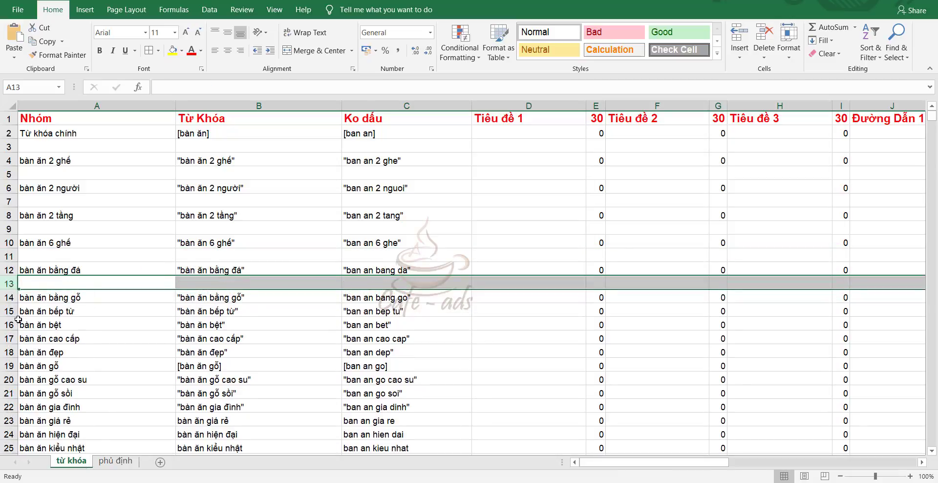
right_click(11, 315)
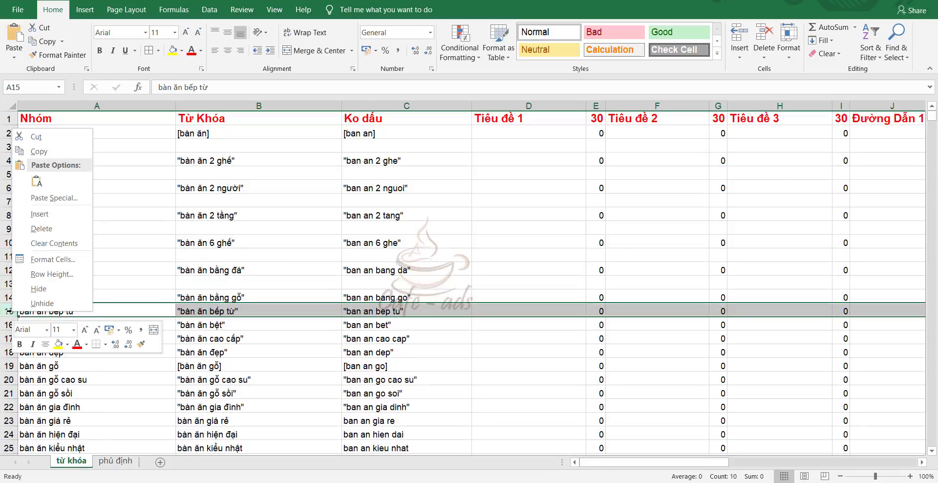
left_click(47, 214)
Insert a blank row above the bàn ăn bệt row and another above the bàn ăn cao cấp row.
scroll(45, 323, "down", 1)
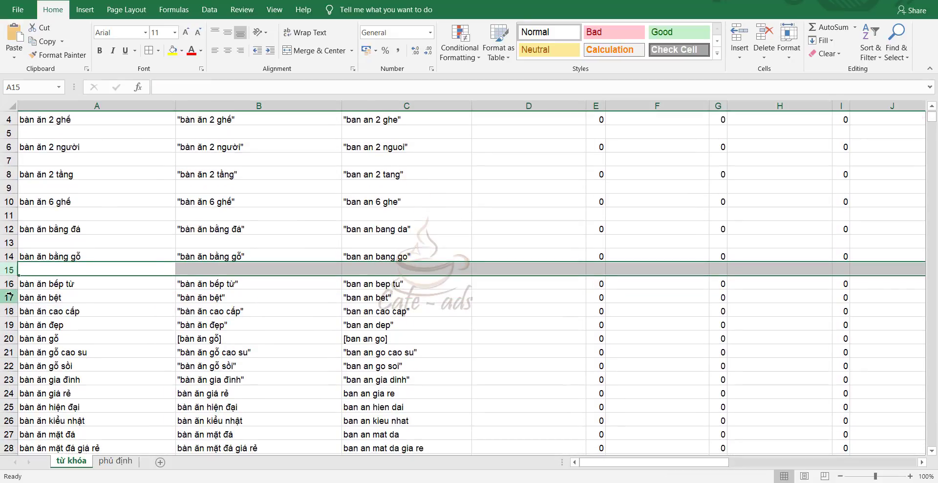
right_click(8, 296)
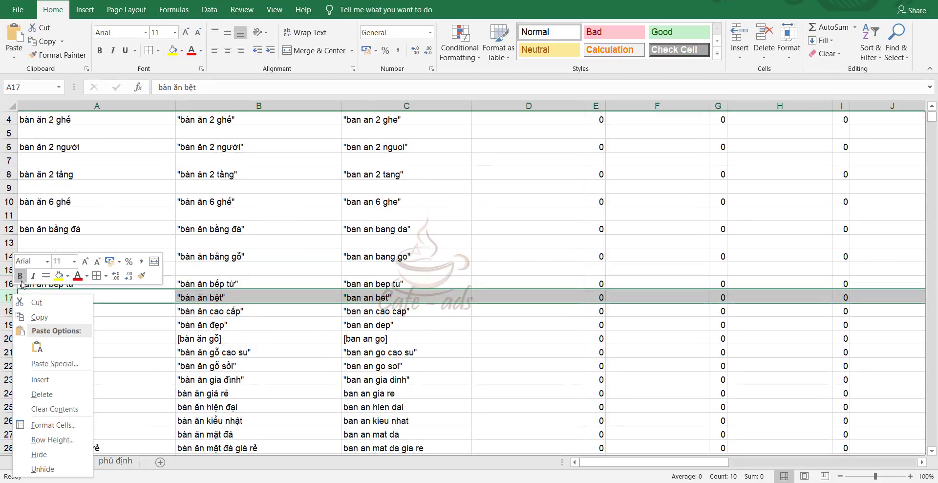
left_click(35, 377)
scroll(7, 321, "down", 1)
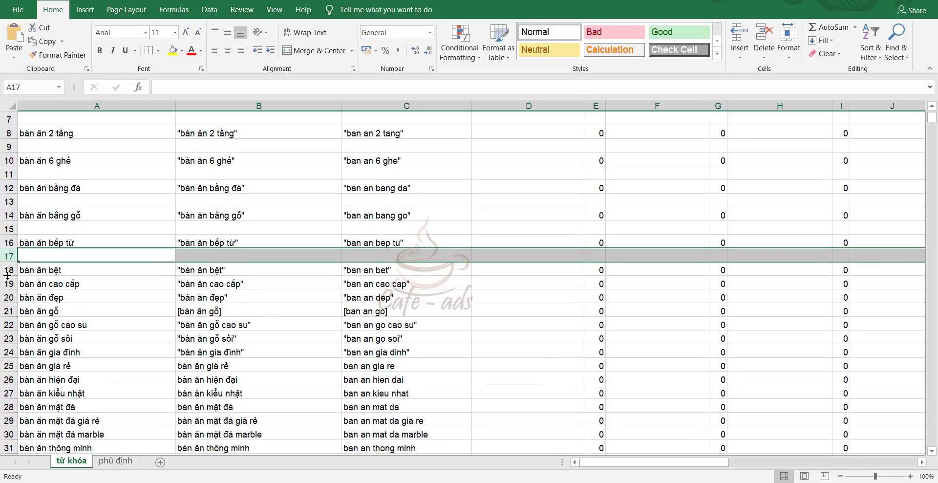
scroll(103, 334, "up", 2)
scroll(76, 335, "down", 2)
left_click(9, 269)
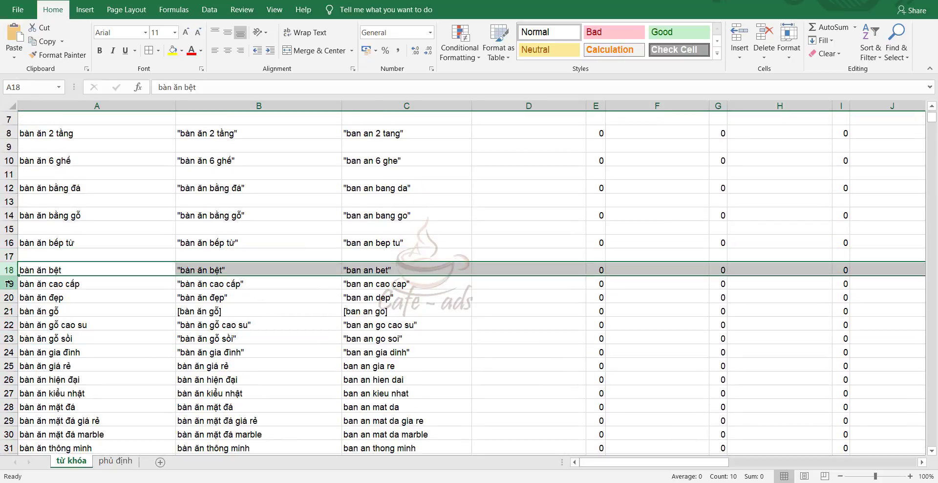
right_click(10, 283)
left_click(38, 367)
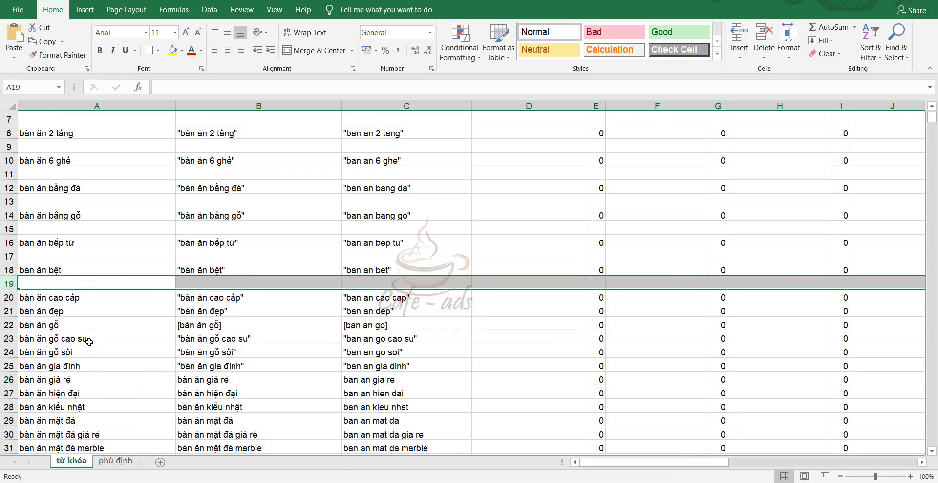
Apply the Bad cell style to rows 2 and 3, the main keyword group.
scroll(102, 347, "up", 2)
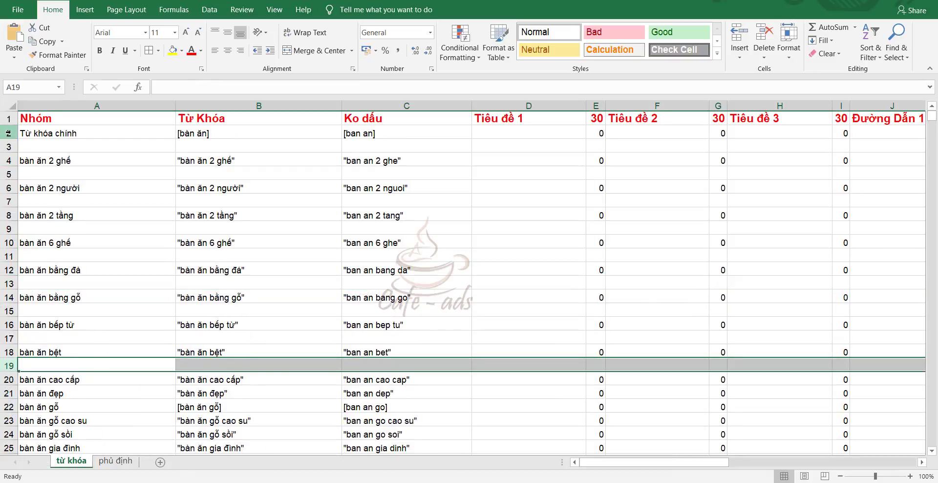
left_click_drag(8, 133, 3, 145)
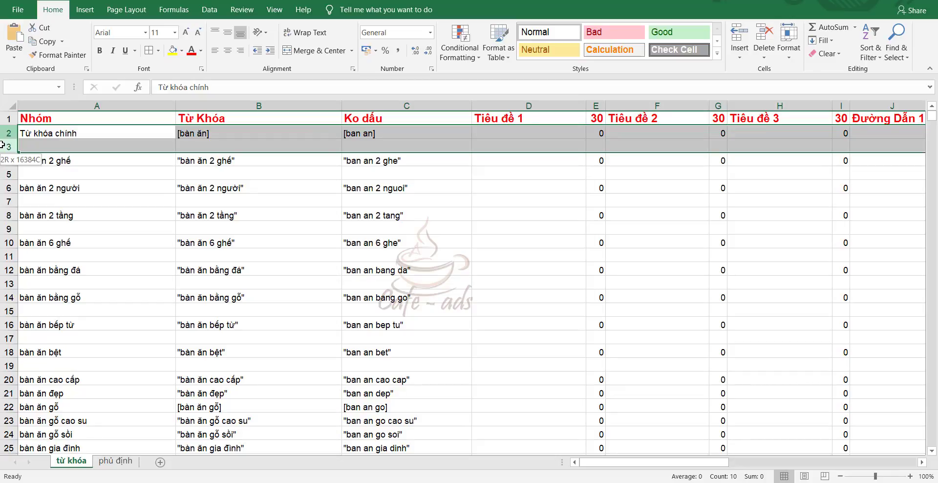
left_click_drag(2, 146, 35, 149)
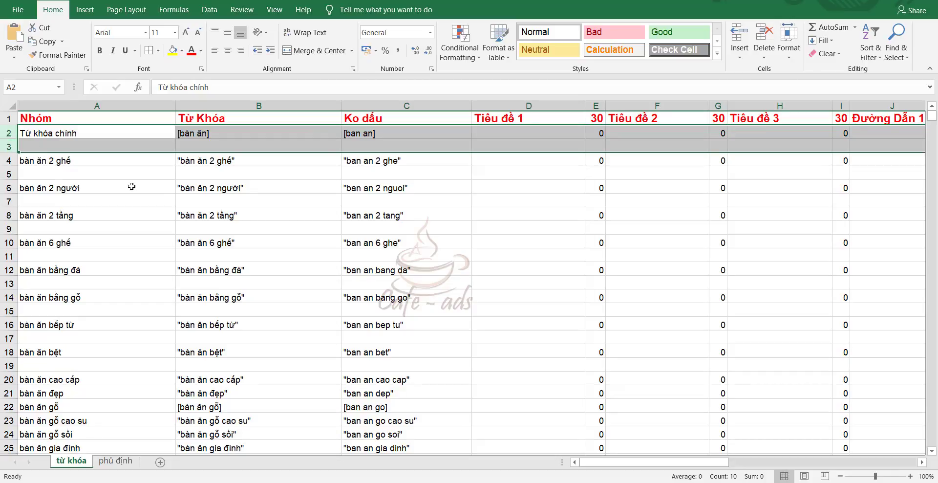
left_click(241, 300)
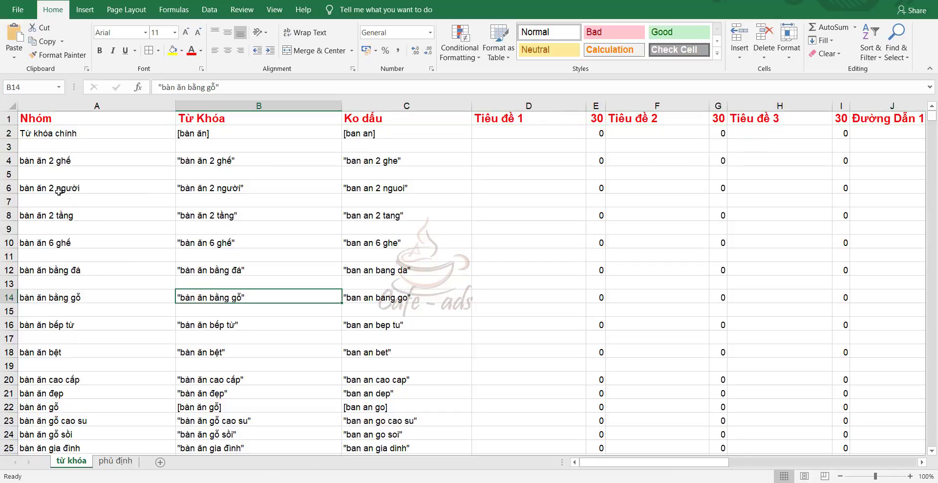
left_click_drag(9, 131, 9, 145)
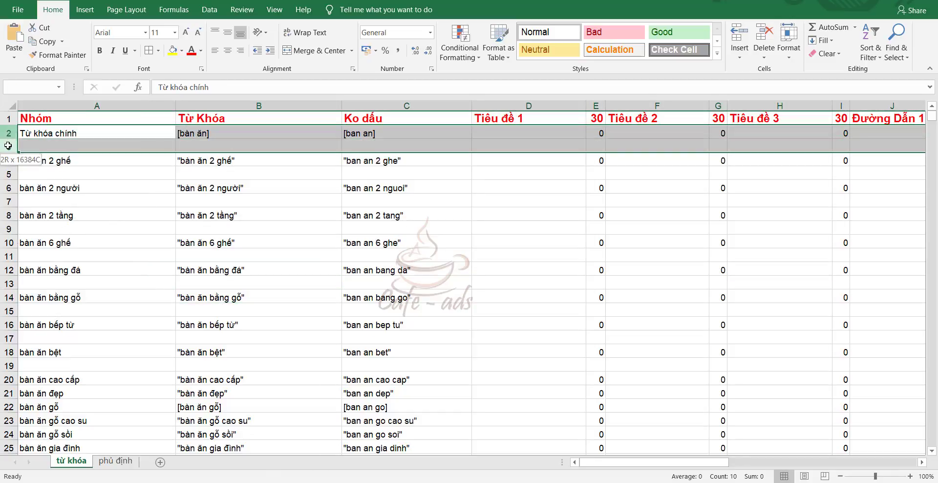
left_click(614, 32)
Apply the Good cell style to rows 6 and 7, the bàn ăn 2 người group.
left_click_drag(4, 187, 4, 201)
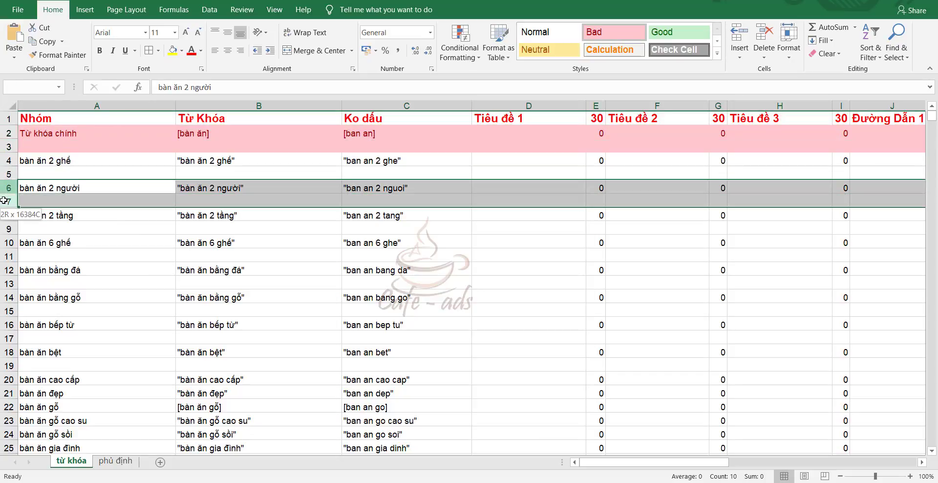
left_click(673, 40)
left_click(356, 272)
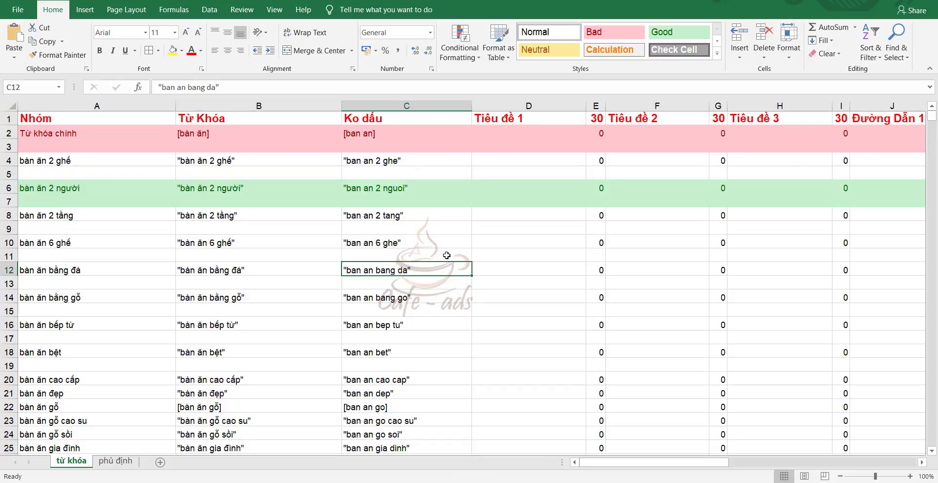
Apply the Calculation cell style to rows 10 and 11, the bàn ăn 6 ghế group.
left_click_drag(31, 240, 4, 256)
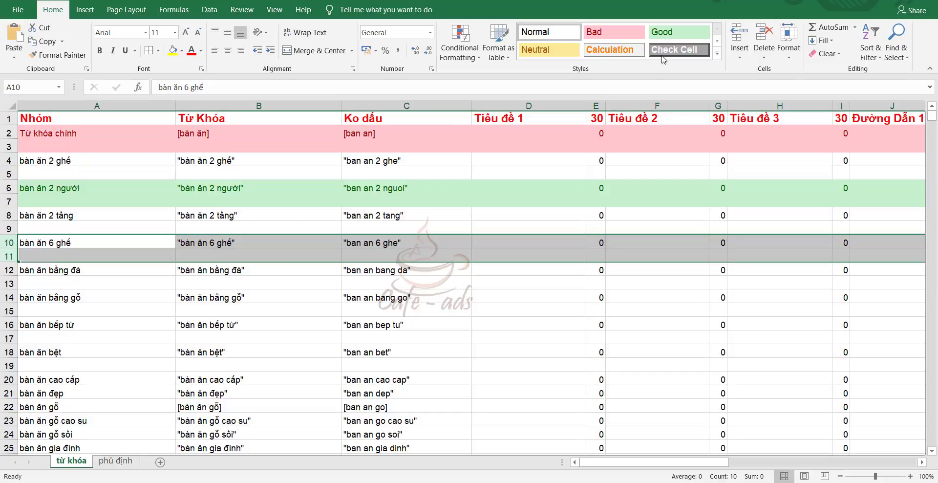
left_click(614, 50)
left_click(218, 299)
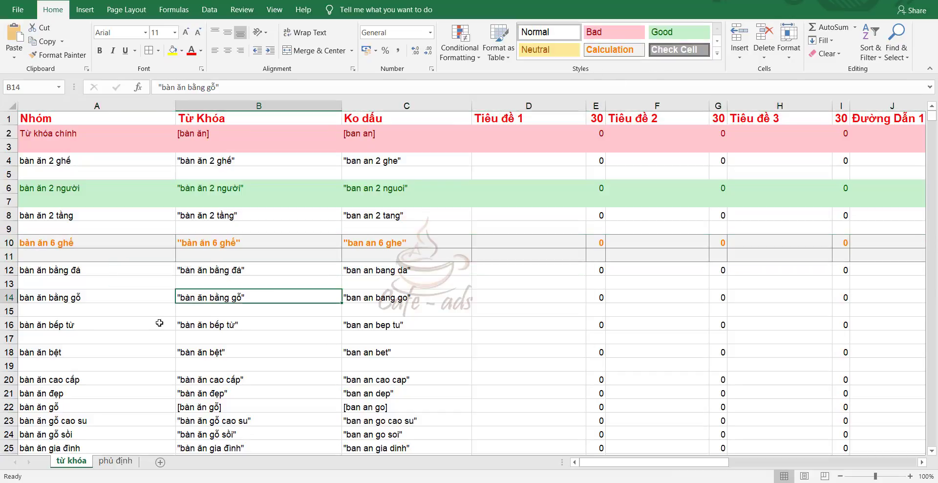
Apply the Good cell style to rows 14 and 15, the bàn ăn bằng gỗ group.
mouse_move(6, 296)
left_mouse_down()
mouse_move(6, 325)
mouse_move(6, 311)
left_mouse_up()
left_click(679, 31)
scroll(97, 298, "down", 1)
left_click(132, 322)
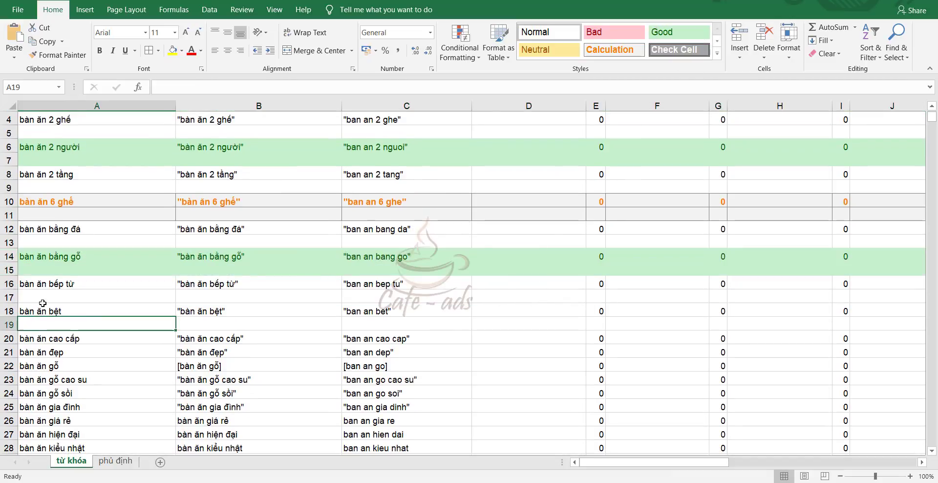
Apply the Bad cell style to rows 18 and 19, the bàn ăn bệt group.
left_click_drag(7, 310, 6, 322)
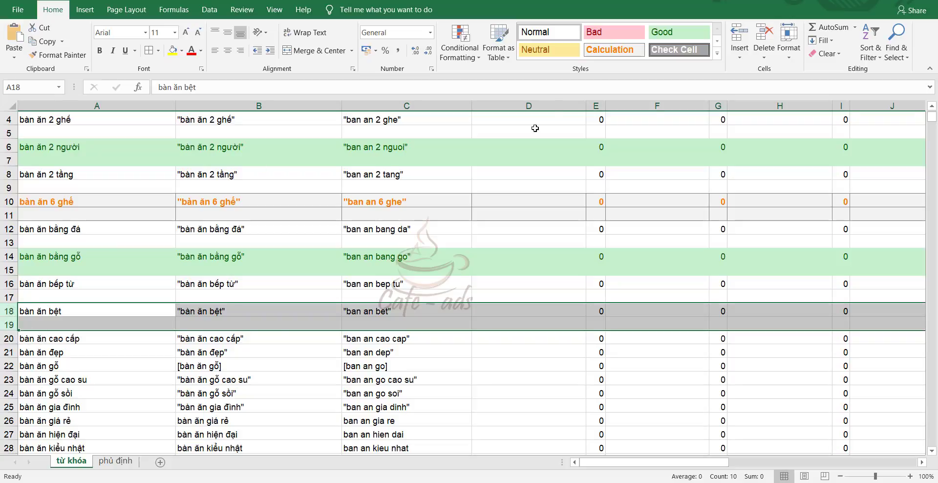
scroll(532, 130, "up", 1)
left_click(613, 31)
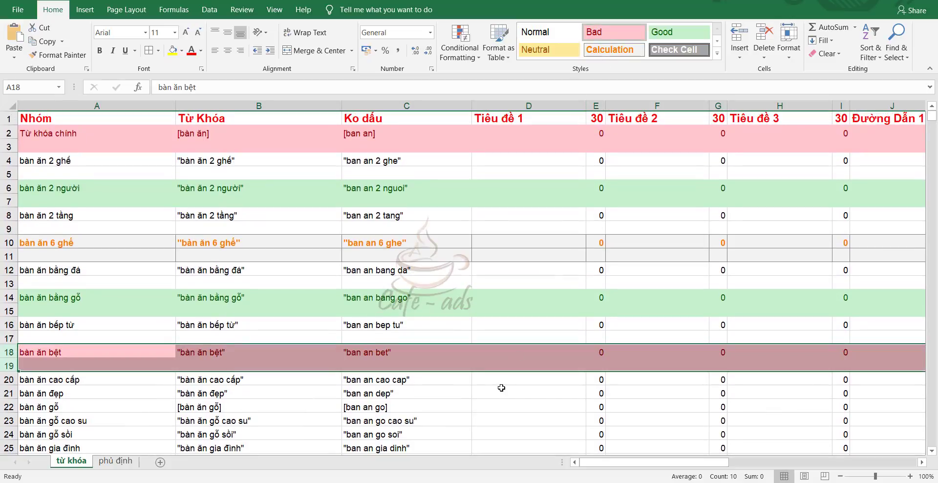
left_click(574, 247)
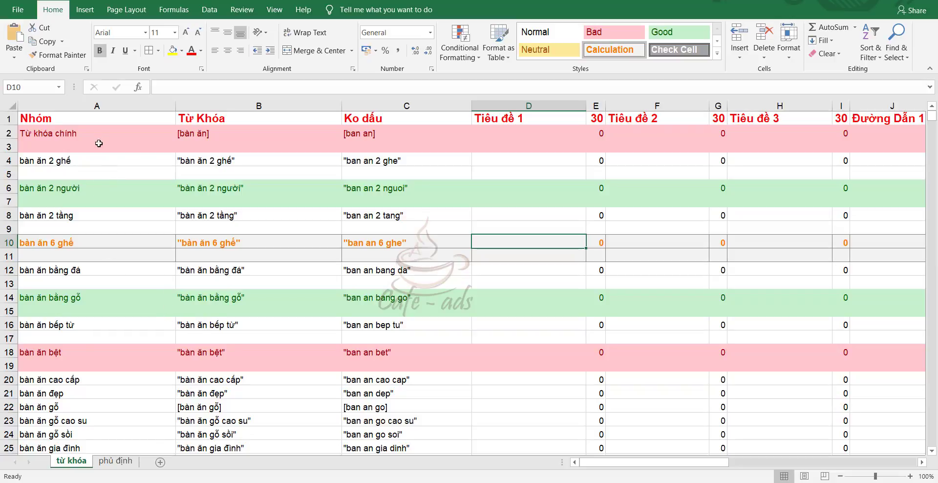
left_click(95, 132)
left_click(219, 135)
left_click(440, 137)
left_click(520, 135)
left_click(649, 135)
left_click(775, 135)
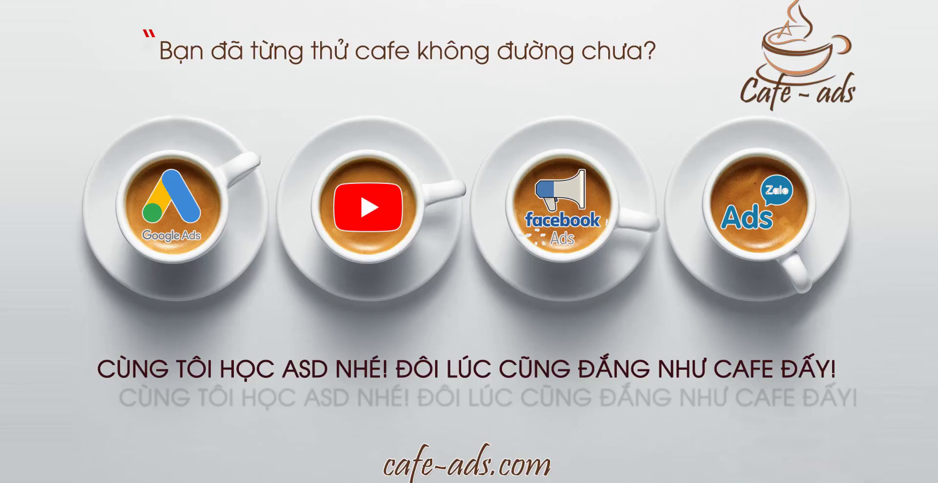